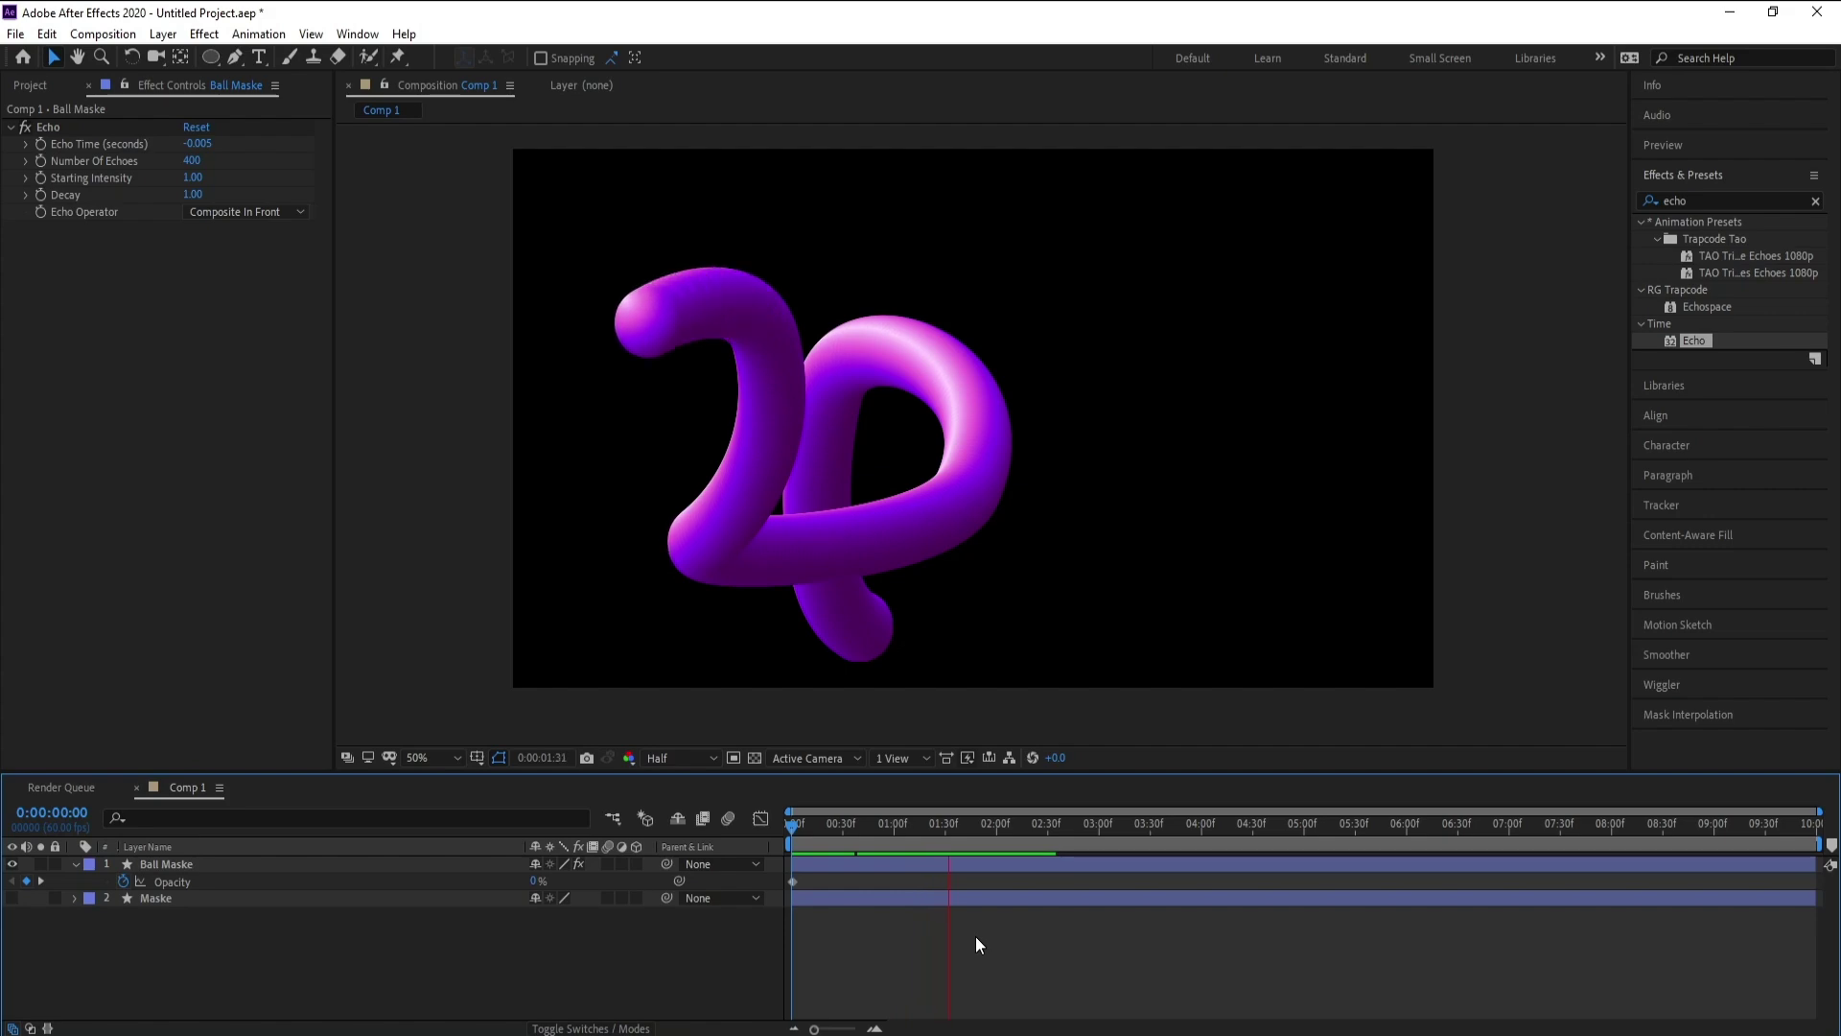
Stop playback of the finished purple echo-trail animation preview.
{"action": "key", "text": "space"}
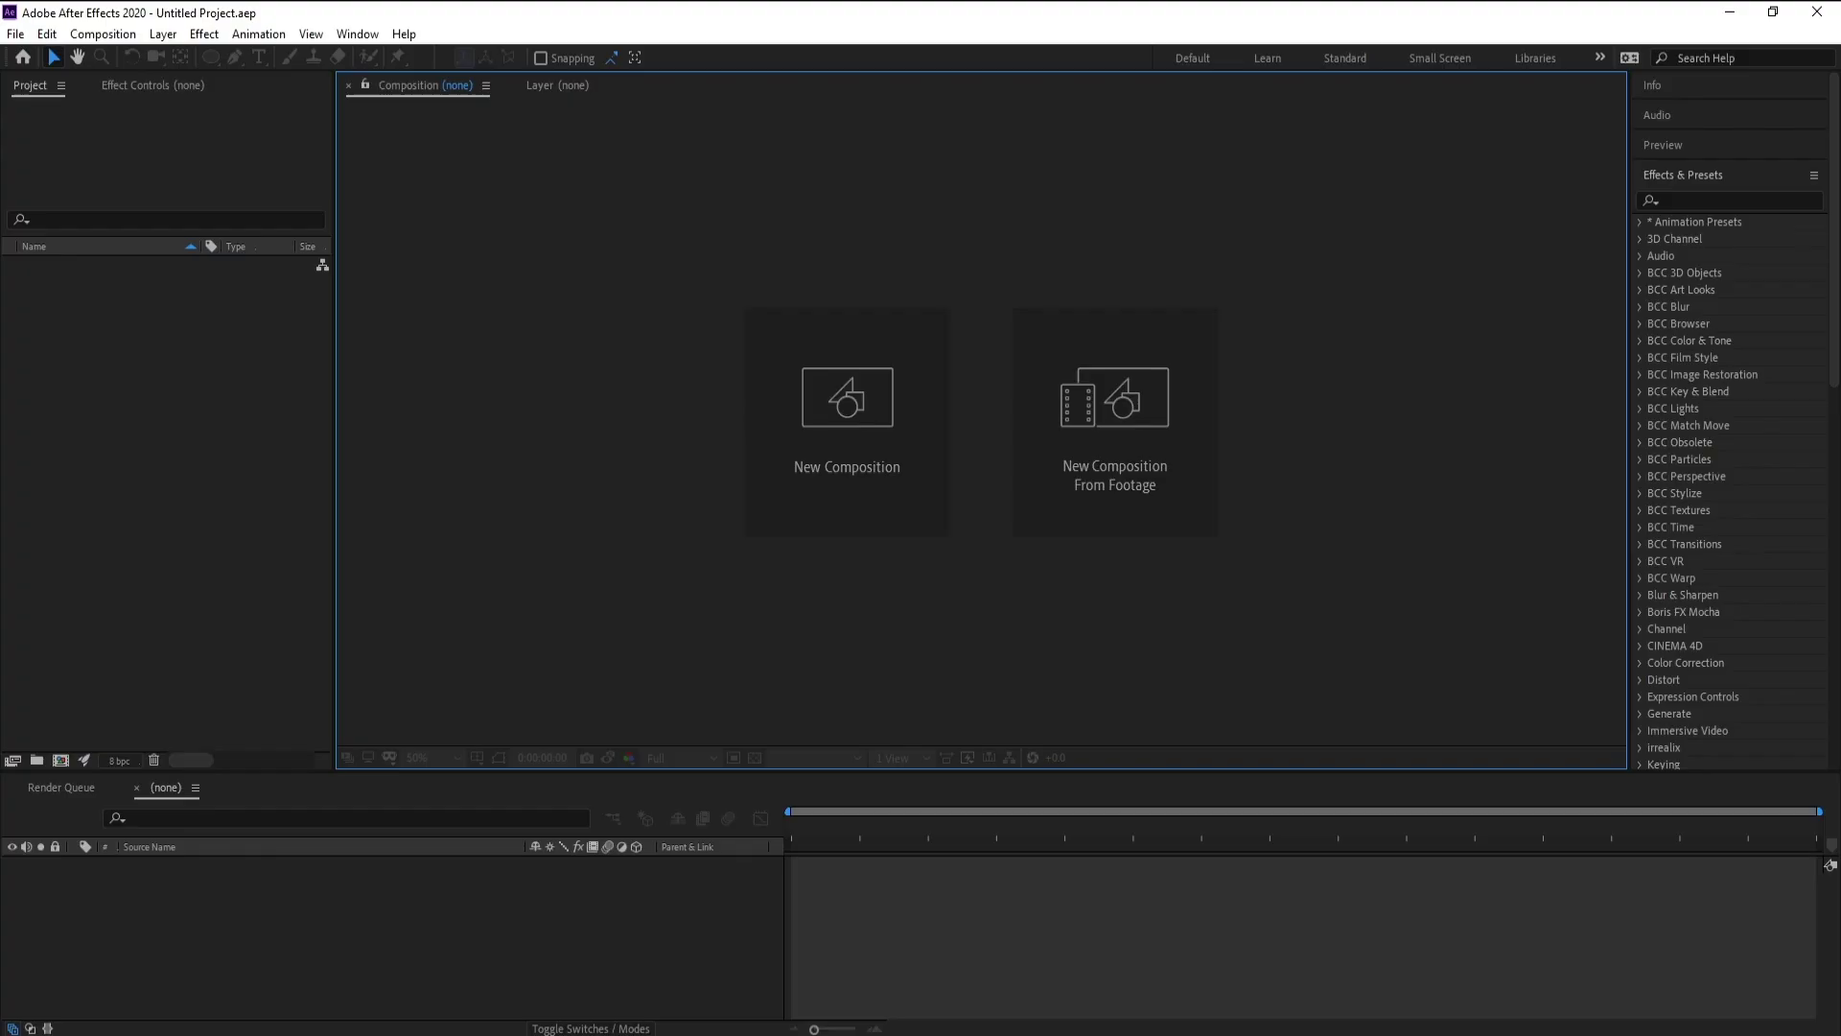
Create Comp 1 at 1920×1080, 60 fps, 10 seconds with a black background.
{"action": "left_click", "coordinate": [866, 451]}
{"action": "left_click_drag", "start_coordinate": [571, 196], "coordinate": [603, 215]}
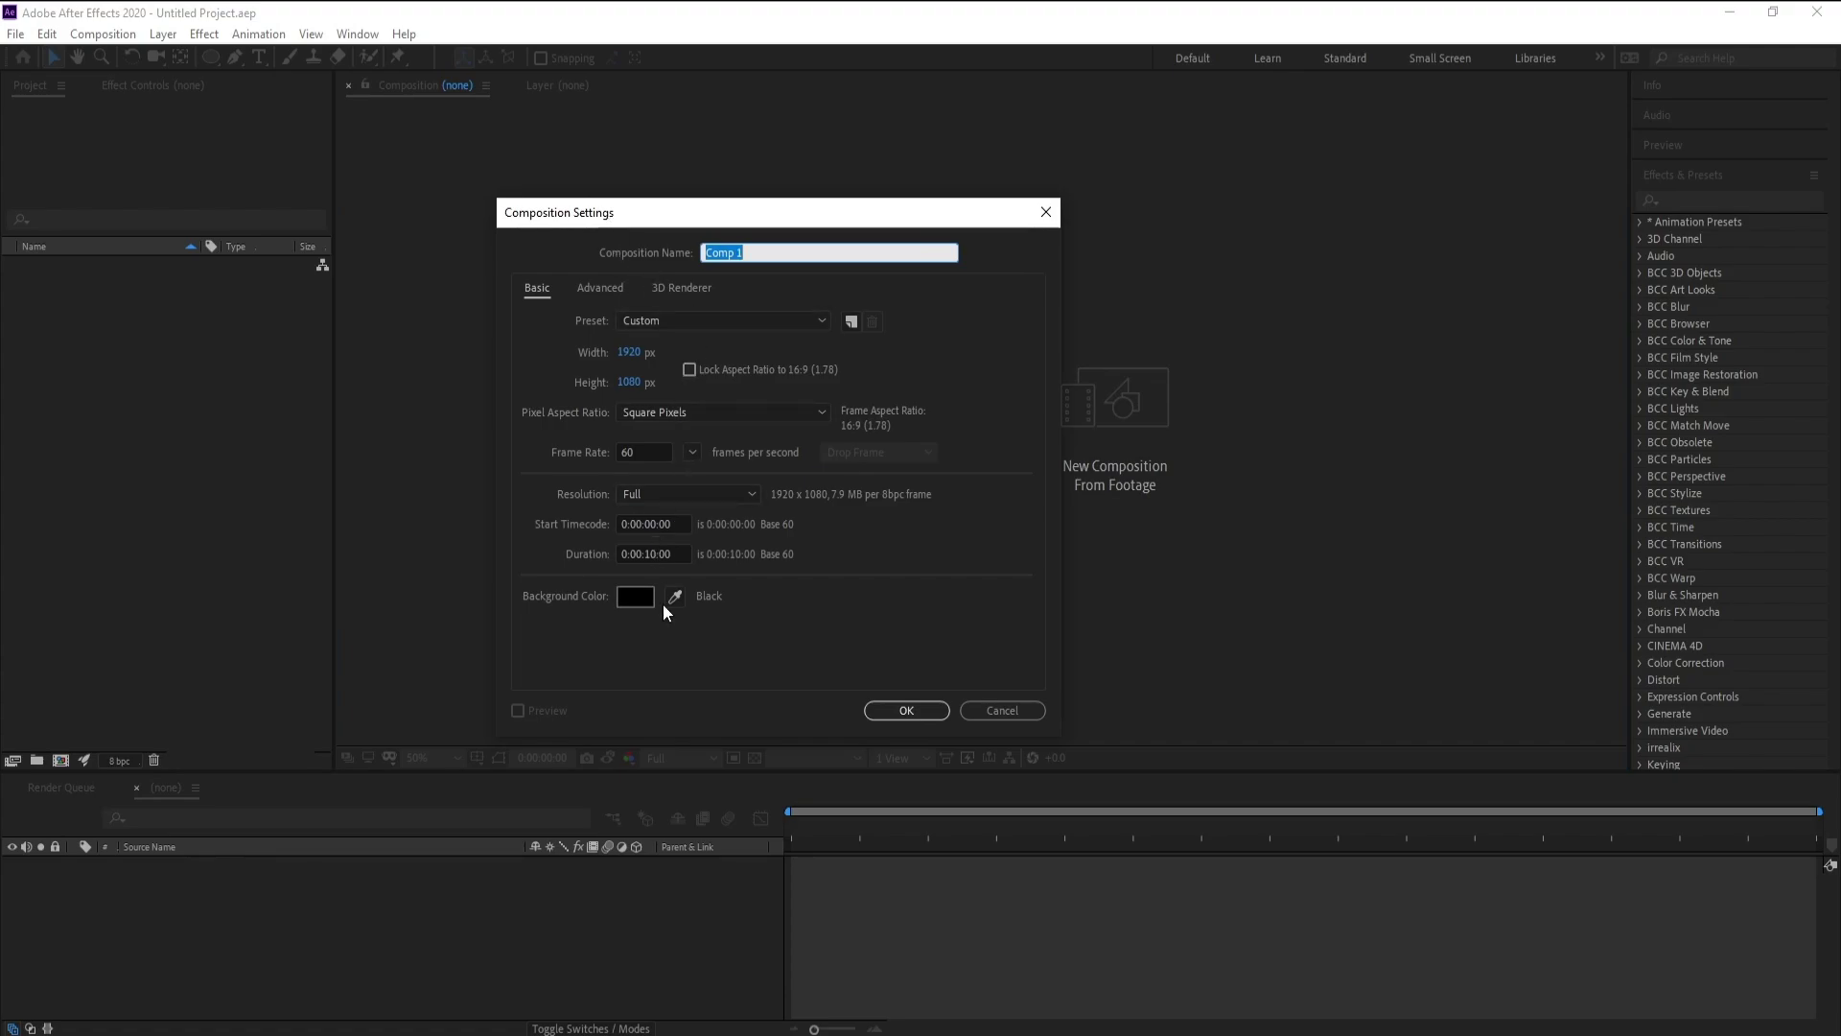
{"action": "left_click", "coordinate": [896, 711]}
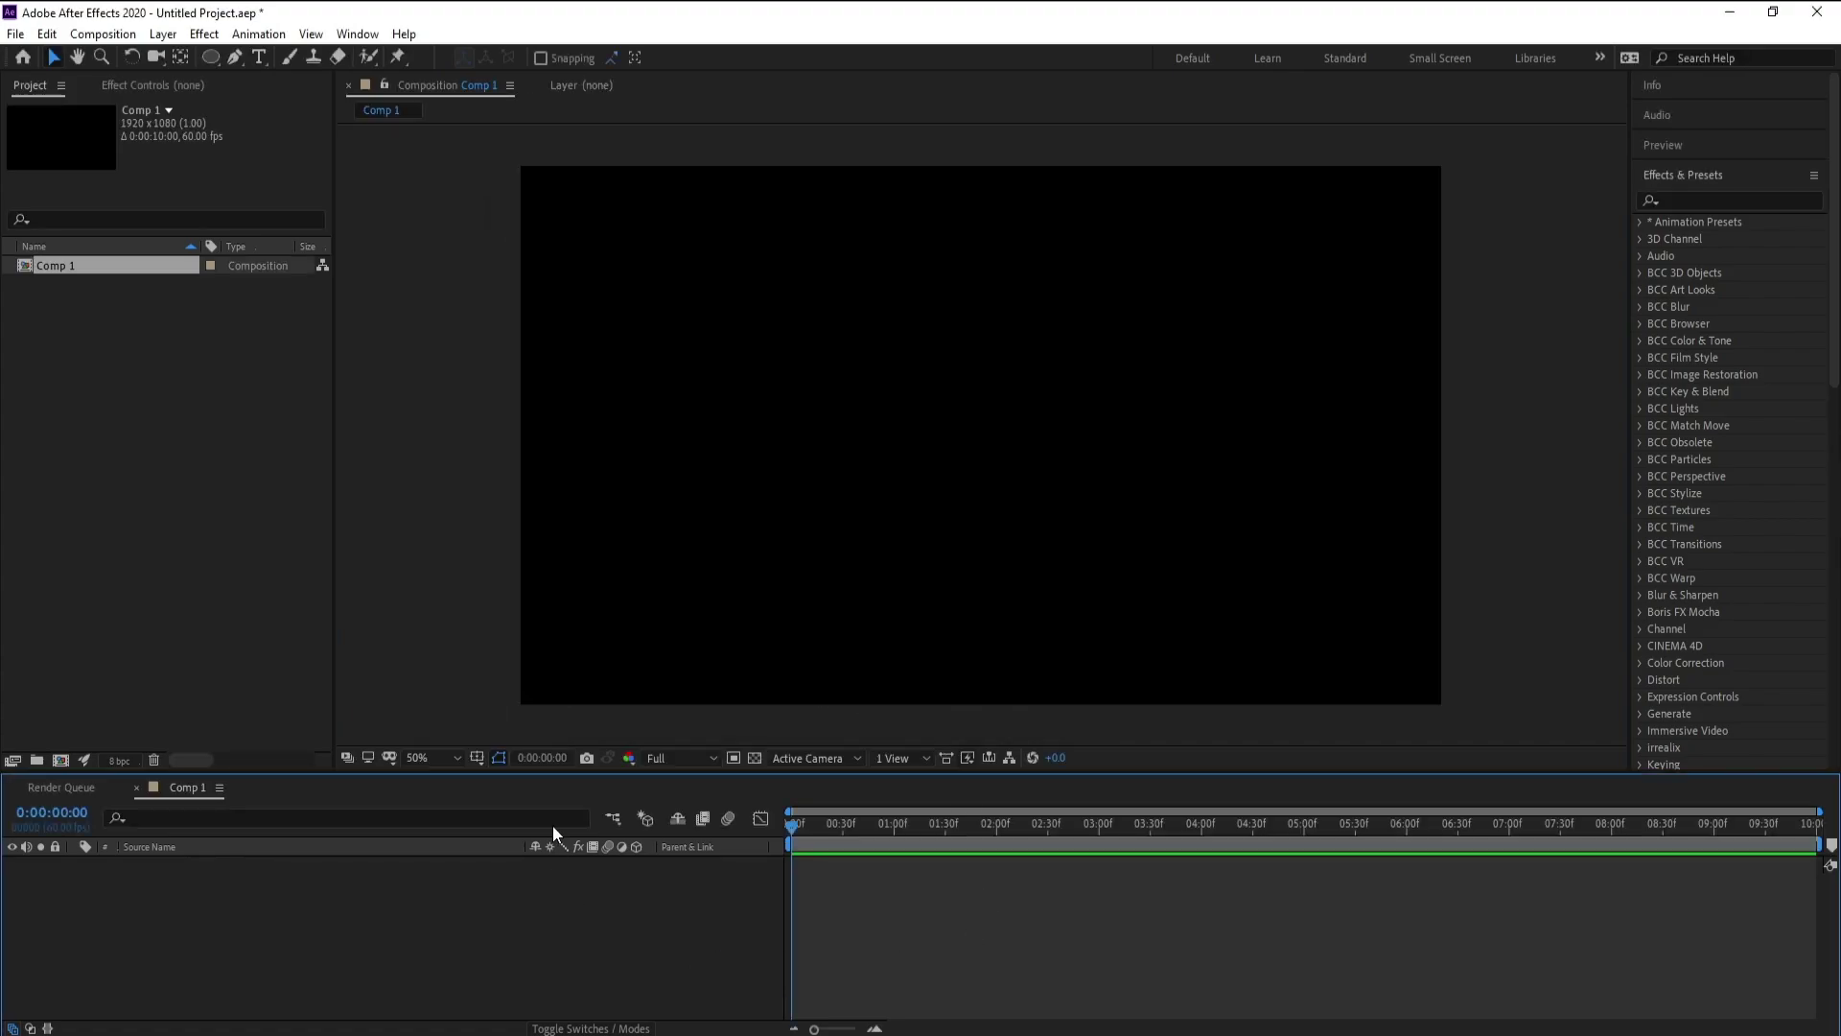
{"action": "left_click", "coordinate": [235, 58]}
Draw a curved Pen path with four smooth vertices in the comp.
{"action": "left_click", "coordinate": [779, 522]}
{"action": "left_click_drag", "start_coordinate": [806, 508], "coordinate": [815, 479]}
{"action": "left_click_drag", "start_coordinate": [833, 365], "coordinate": [765, 319]}
{"action": "left_click_drag", "start_coordinate": [668, 372], "coordinate": [683, 419]}
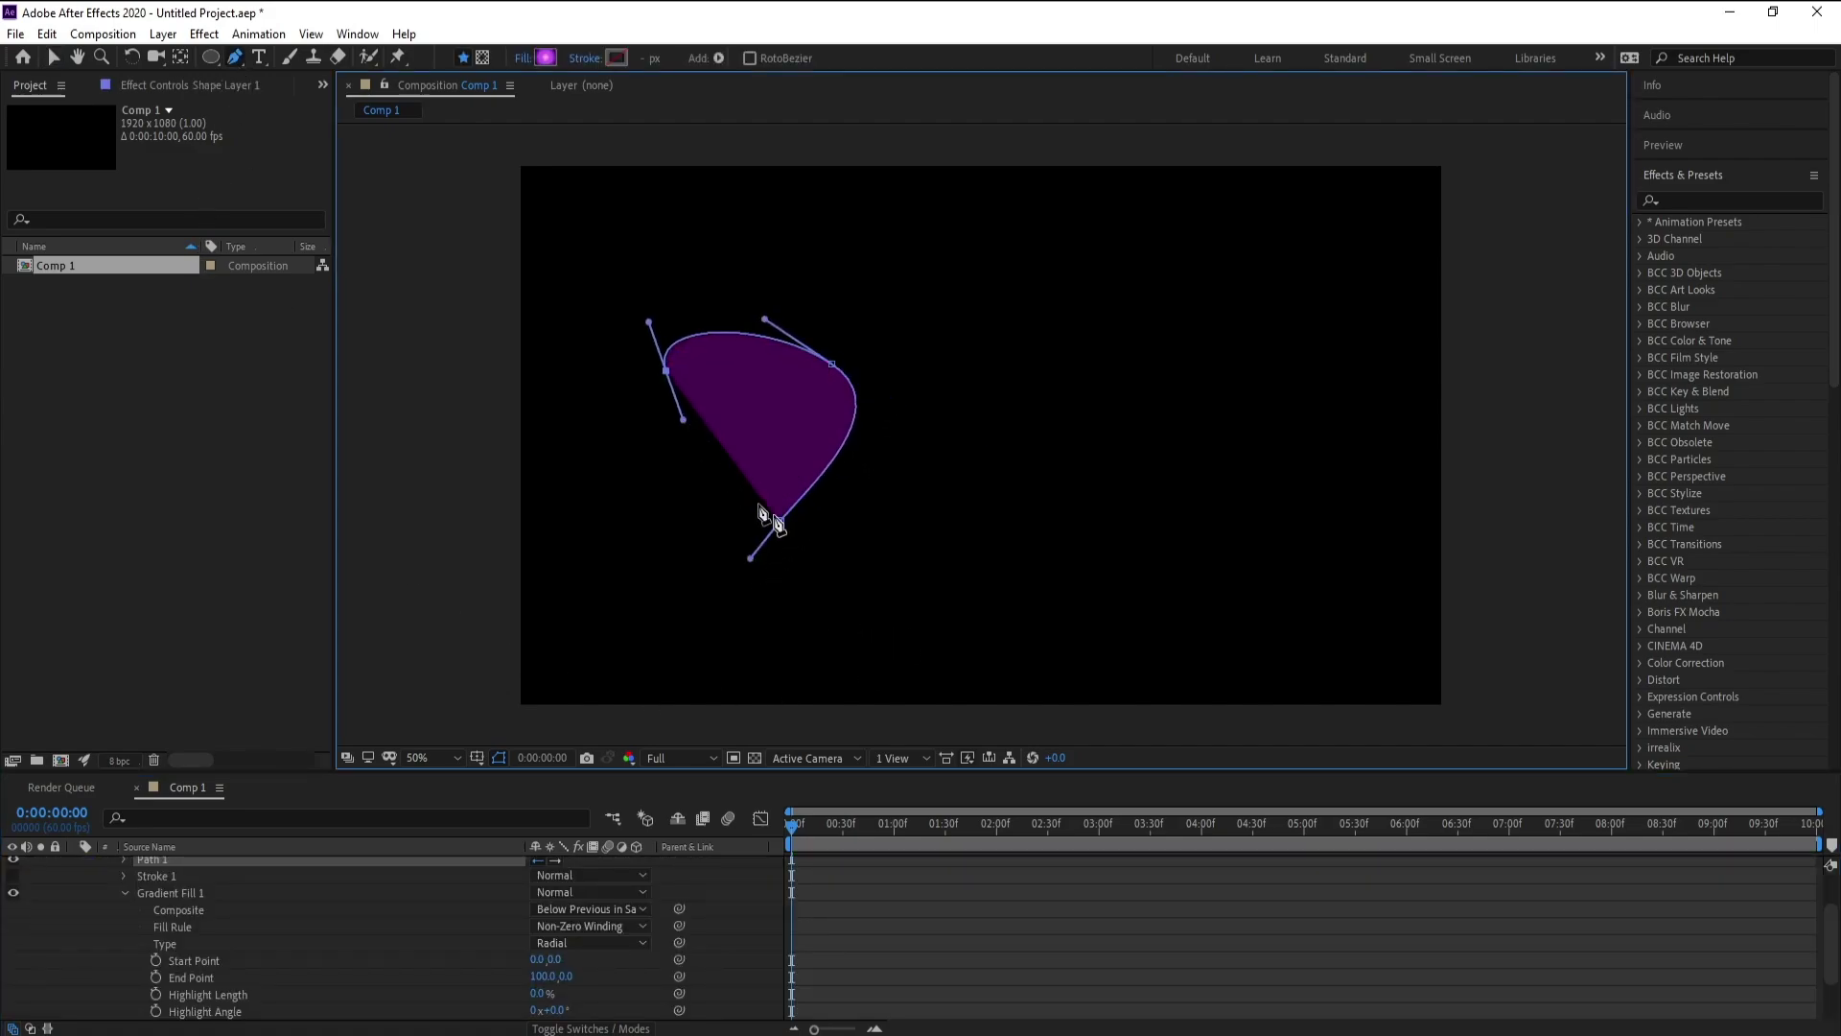
{"action": "left_click_drag", "start_coordinate": [823, 593], "coordinate": [865, 625]}
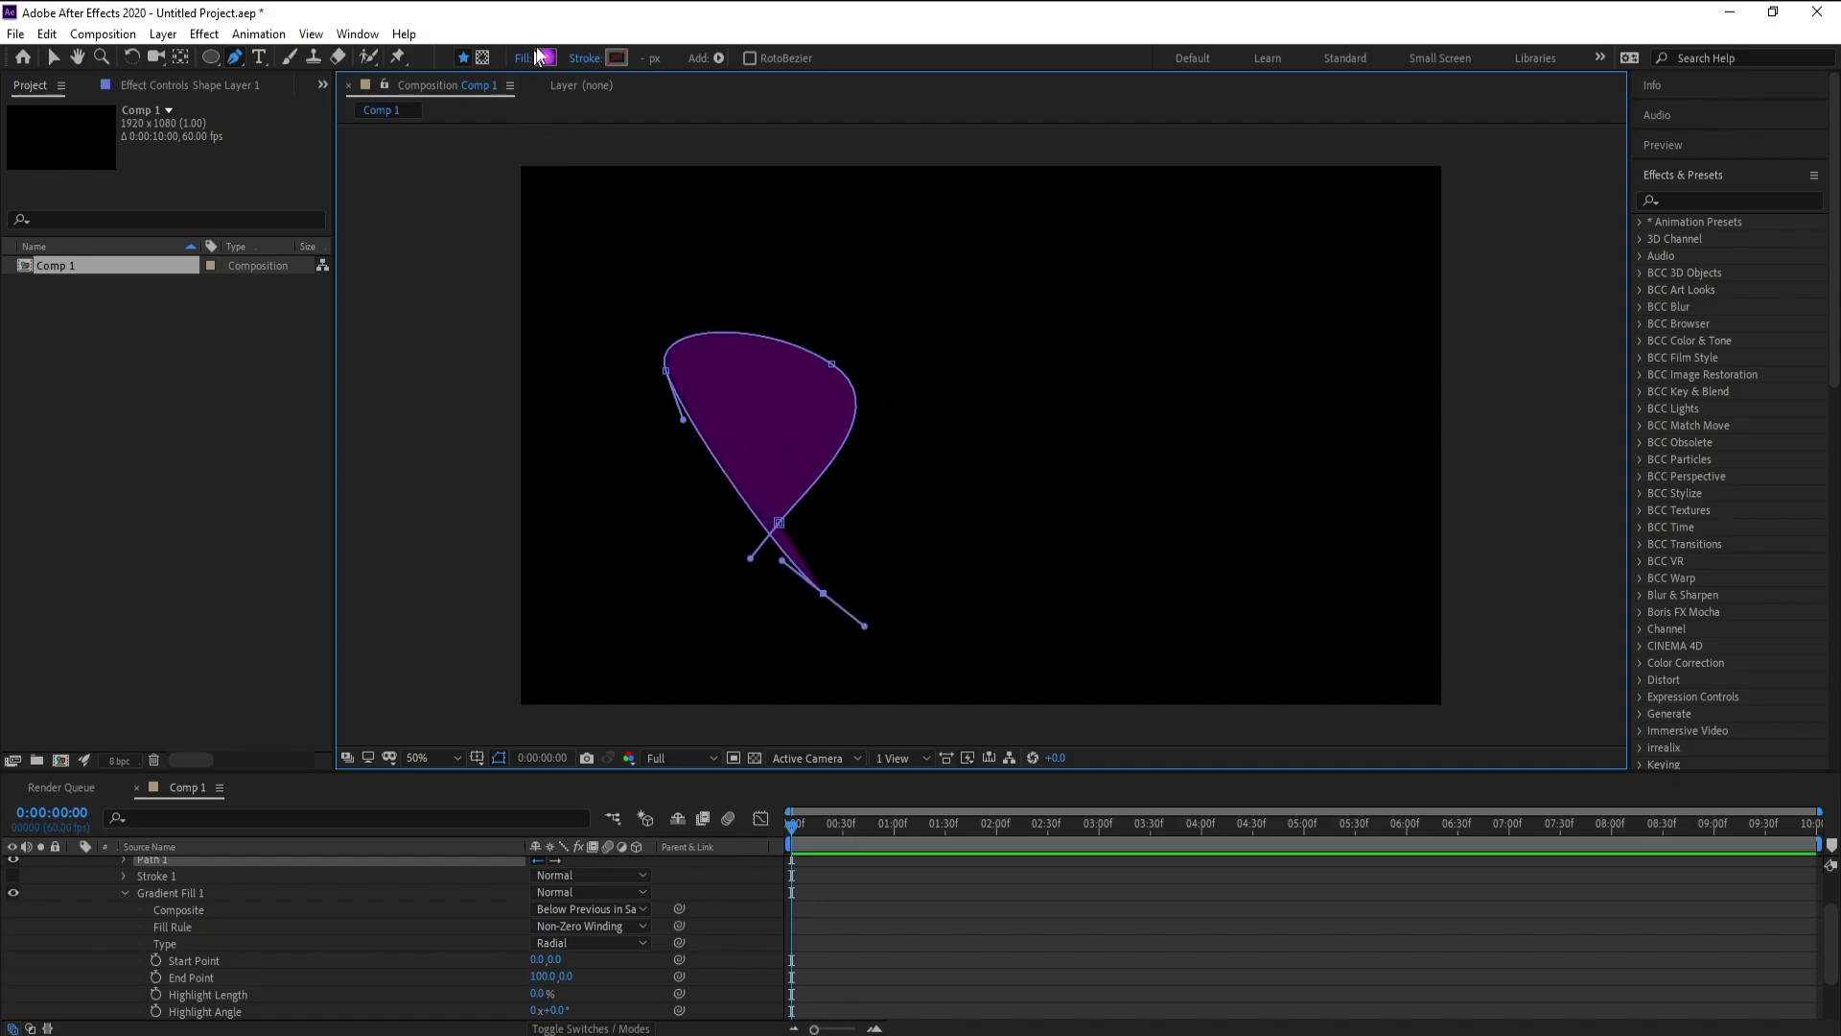
Set the shape's fill to None so only the stroke remains.
{"action": "left_click", "coordinate": [529, 59]}
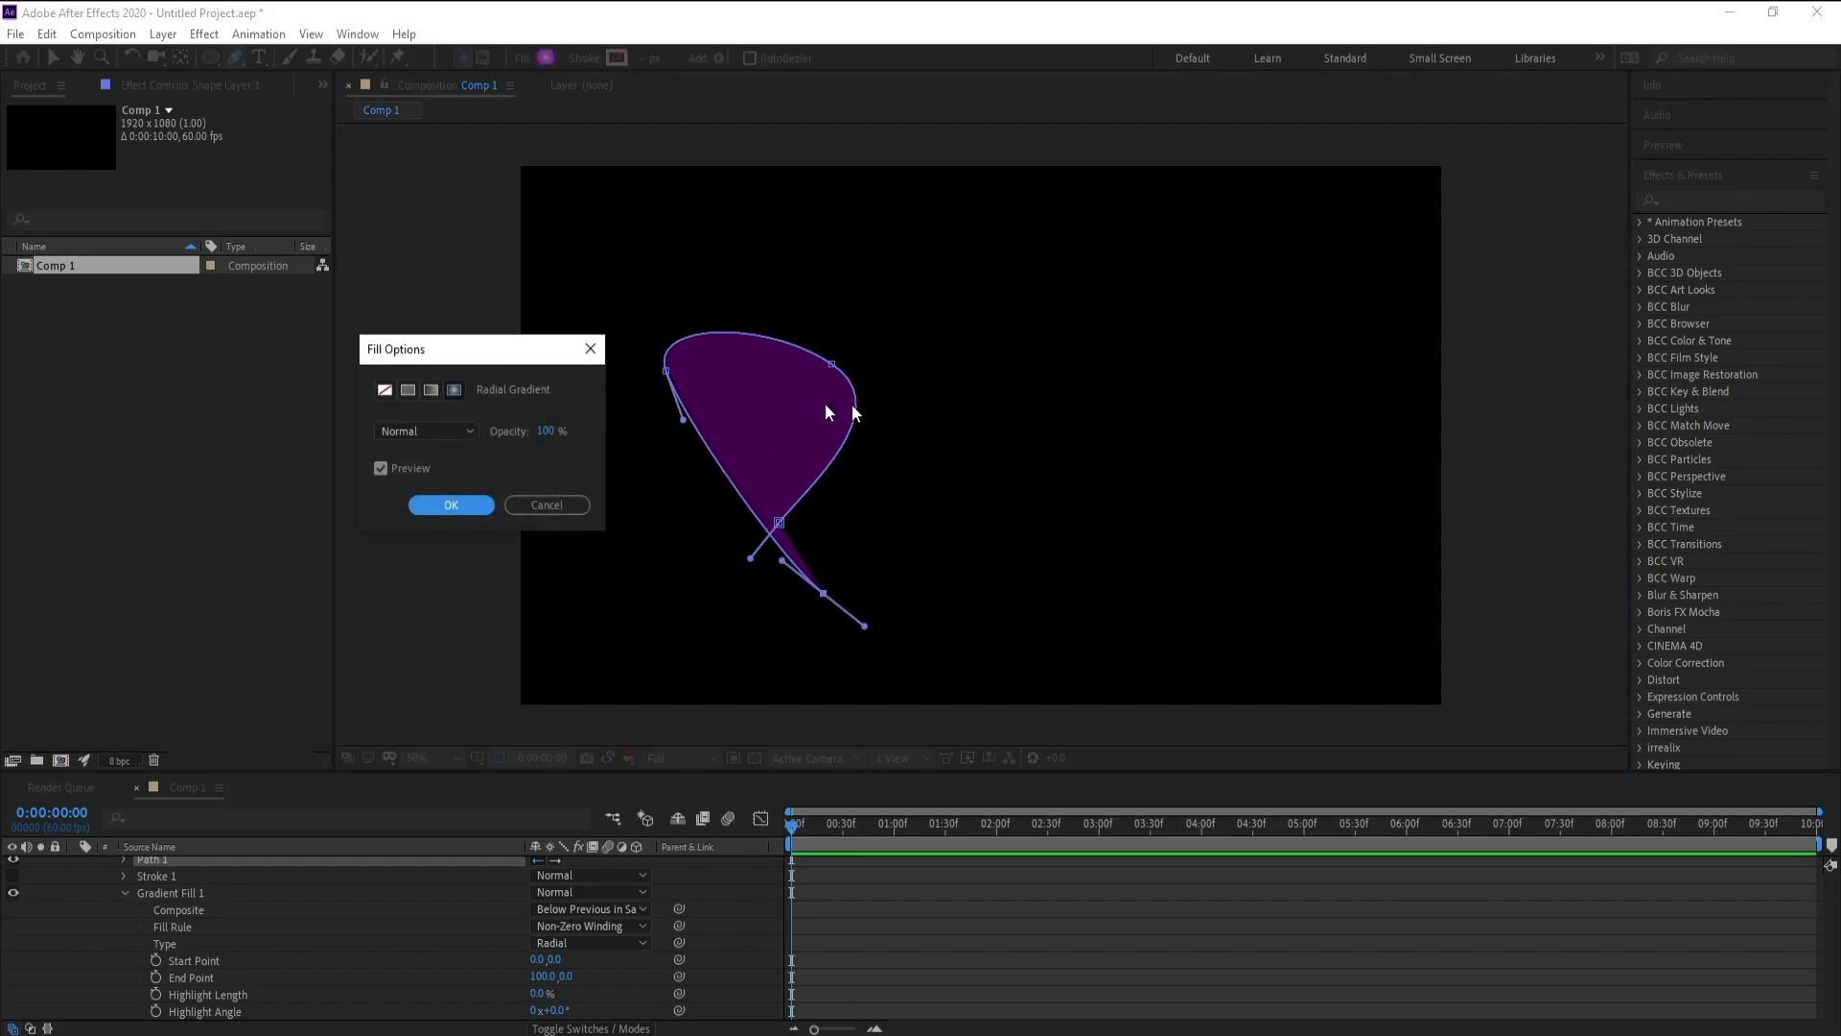
{"action": "left_click", "coordinate": [384, 390]}
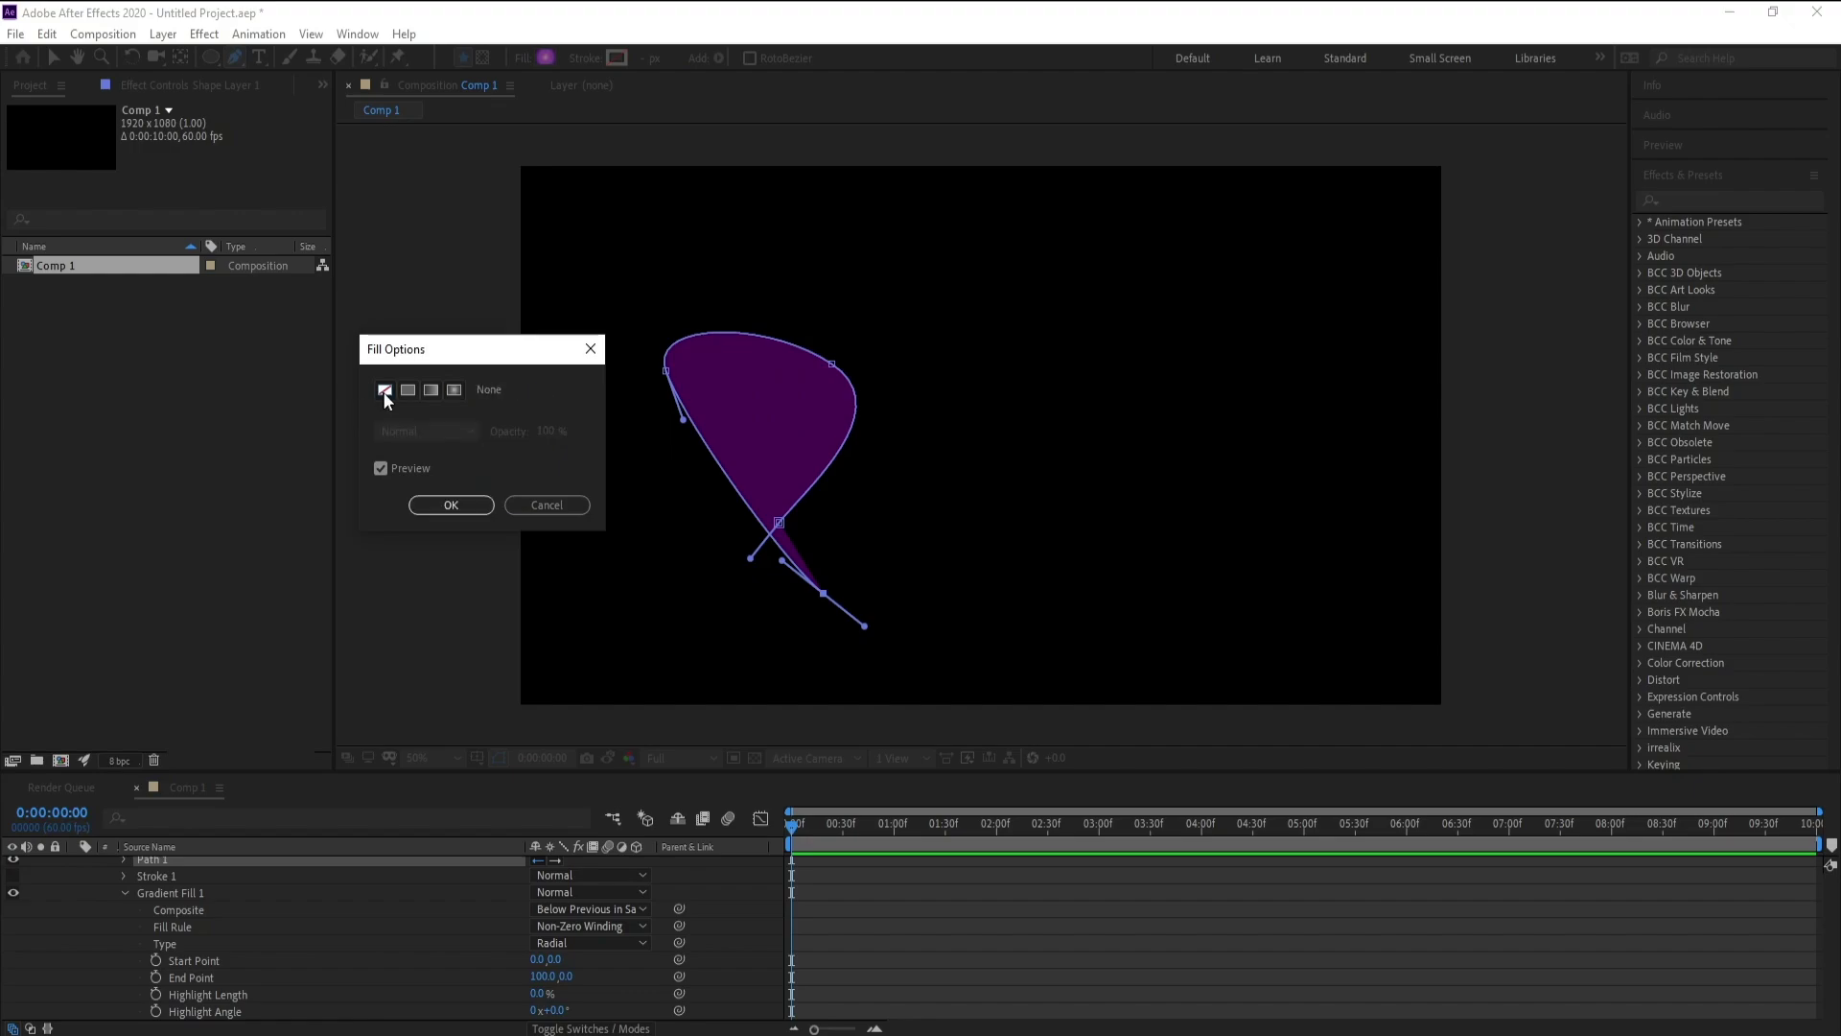
{"action": "left_click", "coordinate": [449, 506]}
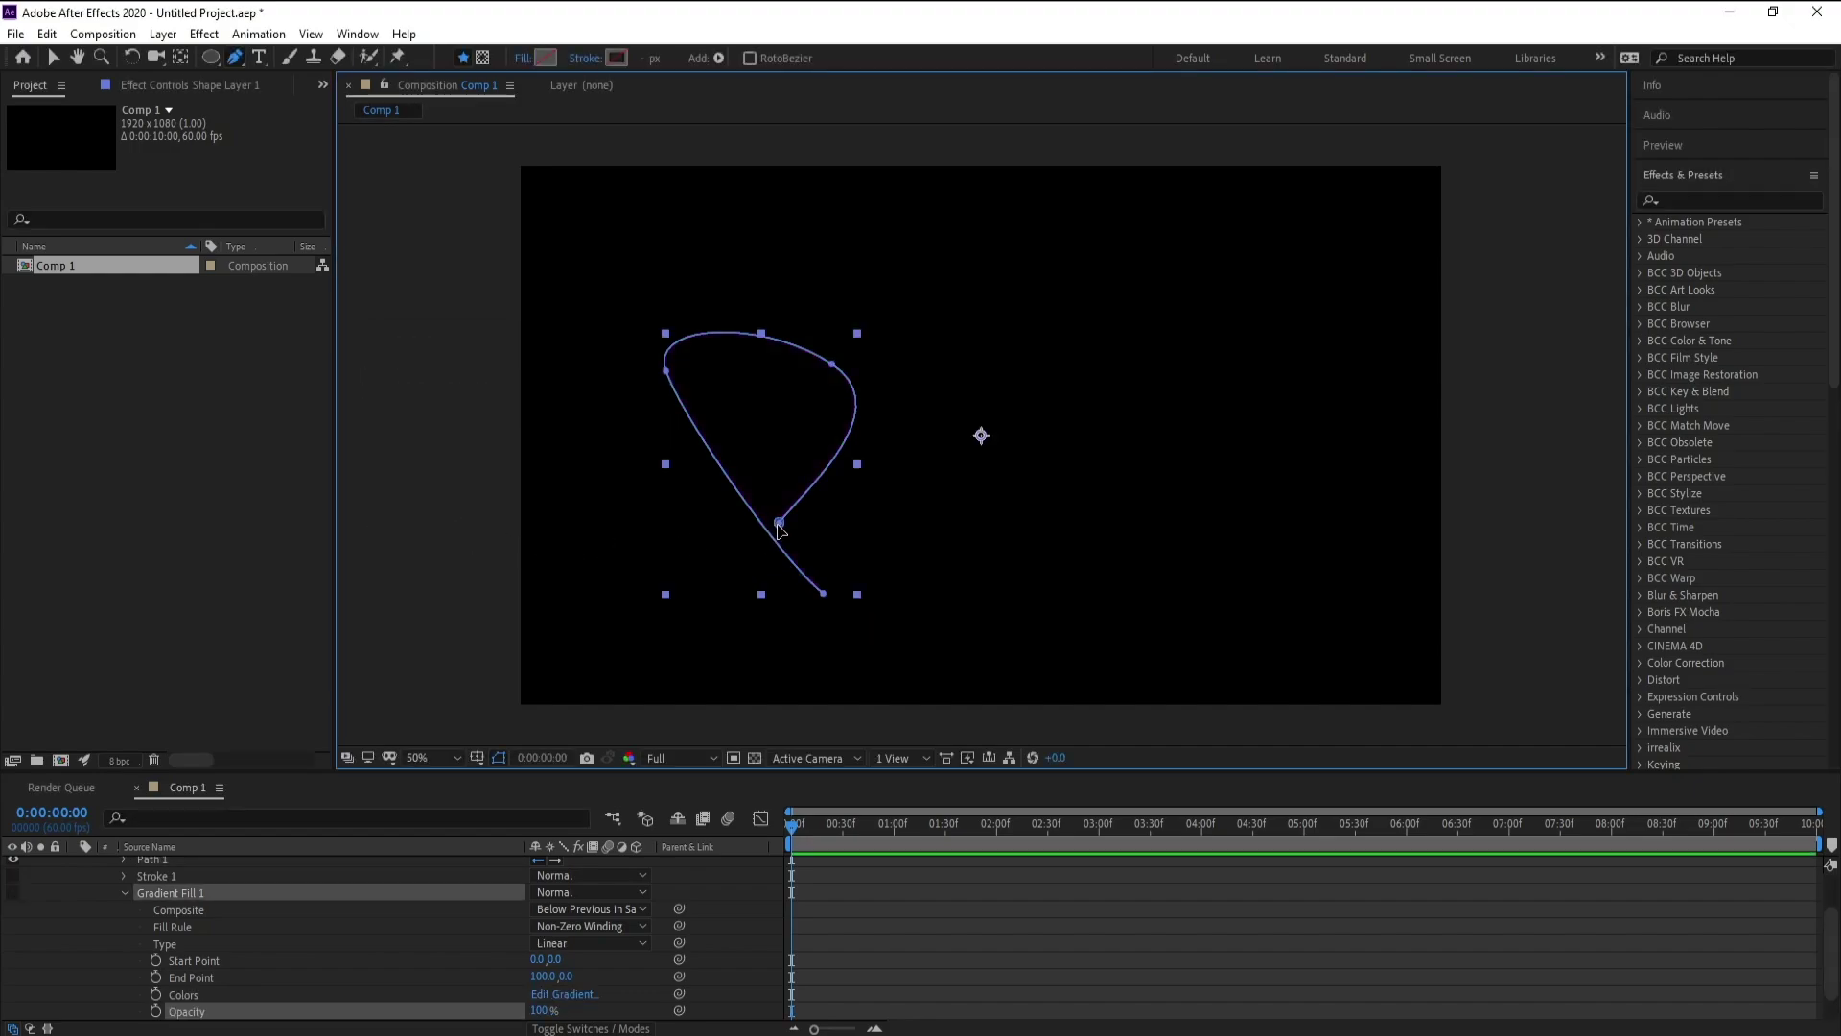
Continue the path from the bottom point, undo the closing loop, and add right-side curved points.
{"action": "left_click", "coordinate": [779, 524]}
{"action": "left_click_drag", "start_coordinate": [782, 526], "coordinate": [727, 558]}
{"action": "mouse_move", "coordinate": [823, 593]}
{"action": "left_mouse_down"}
{"action": "mouse_move", "coordinate": [843, 616]}
{"action": "mouse_move", "coordinate": [827, 602]}
{"action": "left_mouse_up"}
{"action": "left_click", "coordinate": [46, 34]}
{"action": "left_click", "coordinate": [67, 53]}
{"action": "left_click_drag", "start_coordinate": [929, 498], "coordinate": [864, 464]}
{"action": "left_click_drag", "start_coordinate": [913, 633], "coordinate": [966, 660]}
Move the crossing point and reshape the left loop's top and the right loop's sides.
{"action": "left_click_drag", "start_coordinate": [729, 562], "coordinate": [811, 503]}
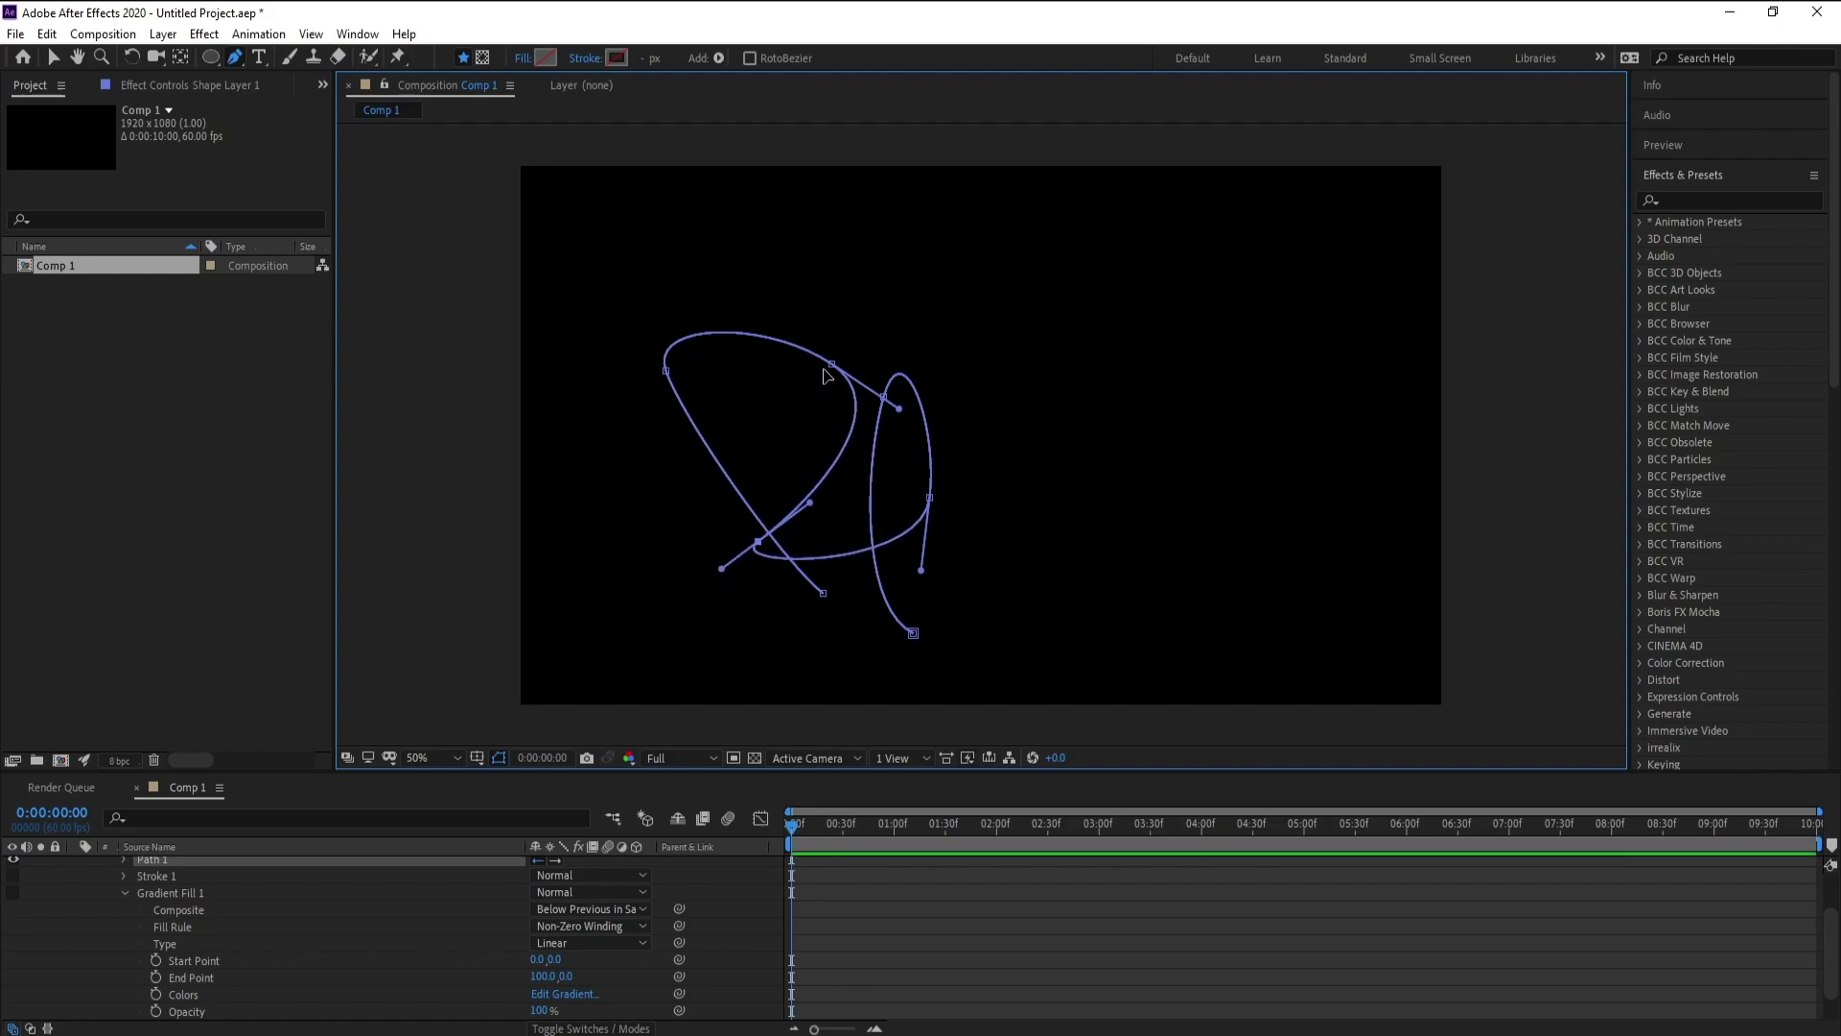
{"action": "left_click_drag", "start_coordinate": [831, 367], "coordinate": [775, 249]}
{"action": "left_click_drag", "start_coordinate": [795, 336], "coordinate": [892, 324]}
{"action": "left_click_drag", "start_coordinate": [932, 499], "coordinate": [1008, 394]}
{"action": "left_click_drag", "start_coordinate": [970, 508], "coordinate": [1021, 515]}
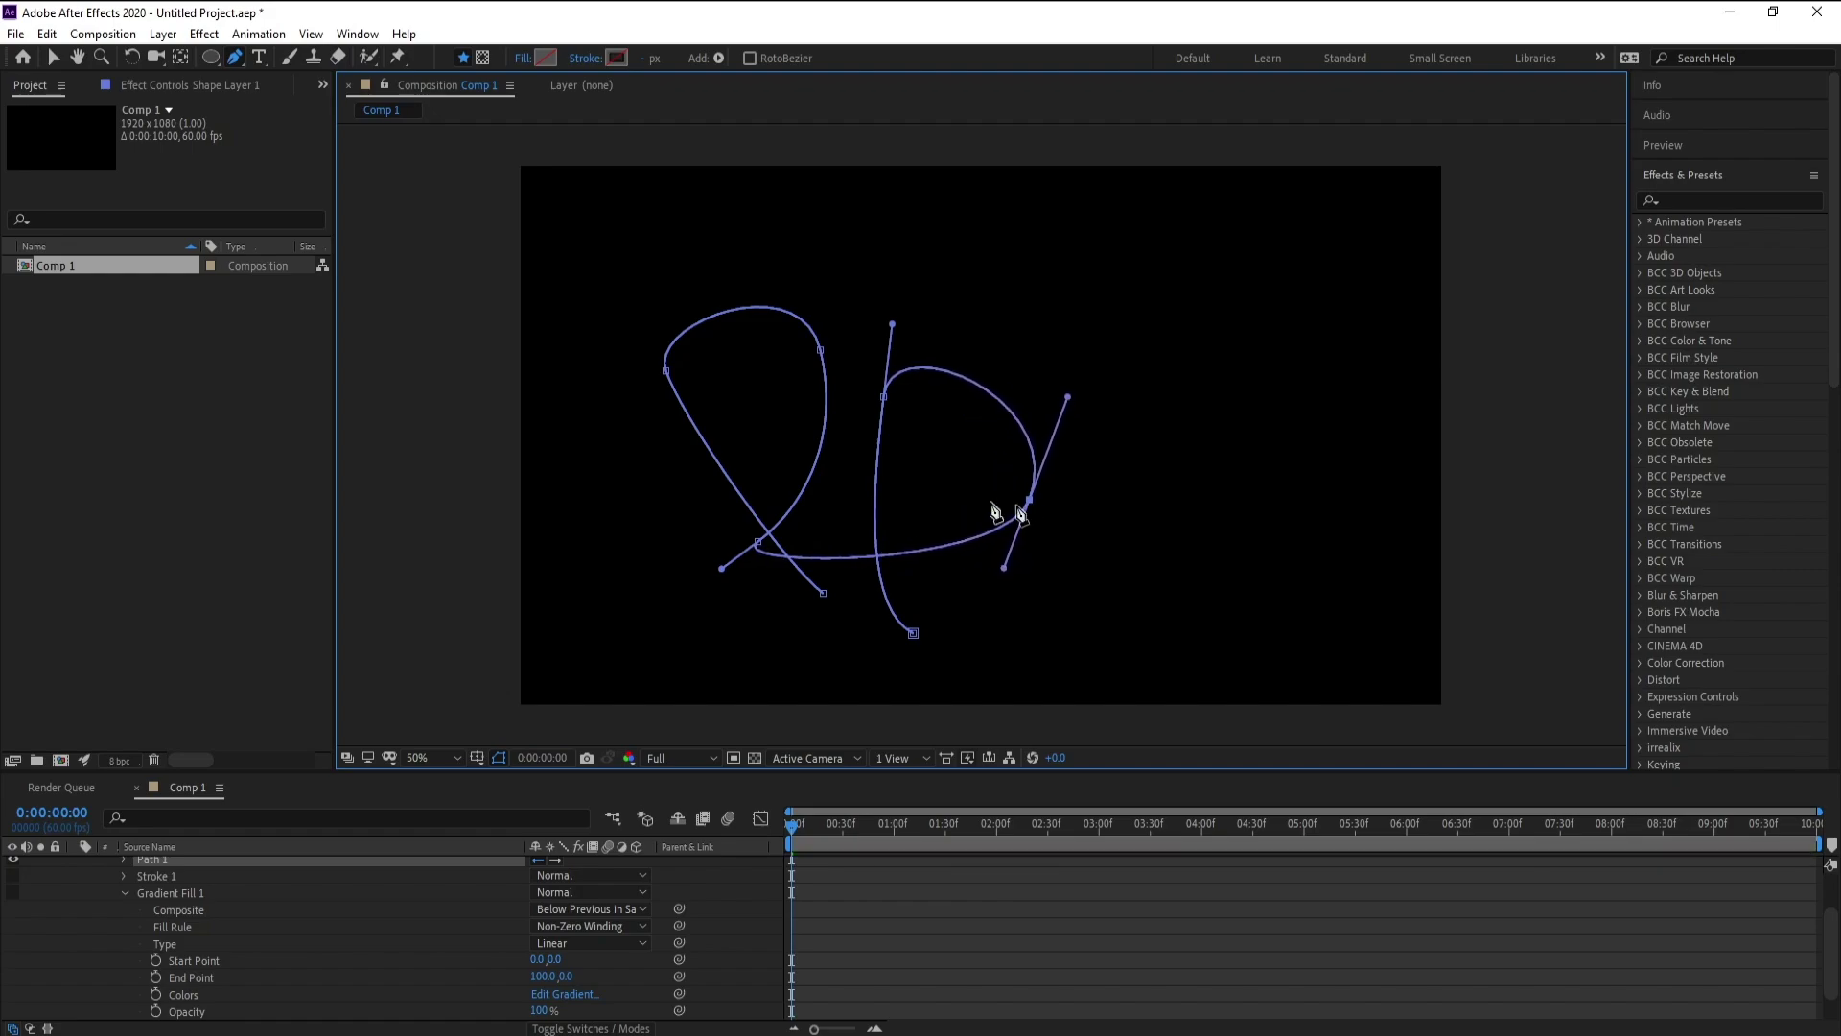
{"action": "left_click_drag", "start_coordinate": [892, 324], "coordinate": [895, 292]}
{"action": "left_click", "coordinate": [883, 396]}
{"action": "left_click", "coordinate": [820, 351]}
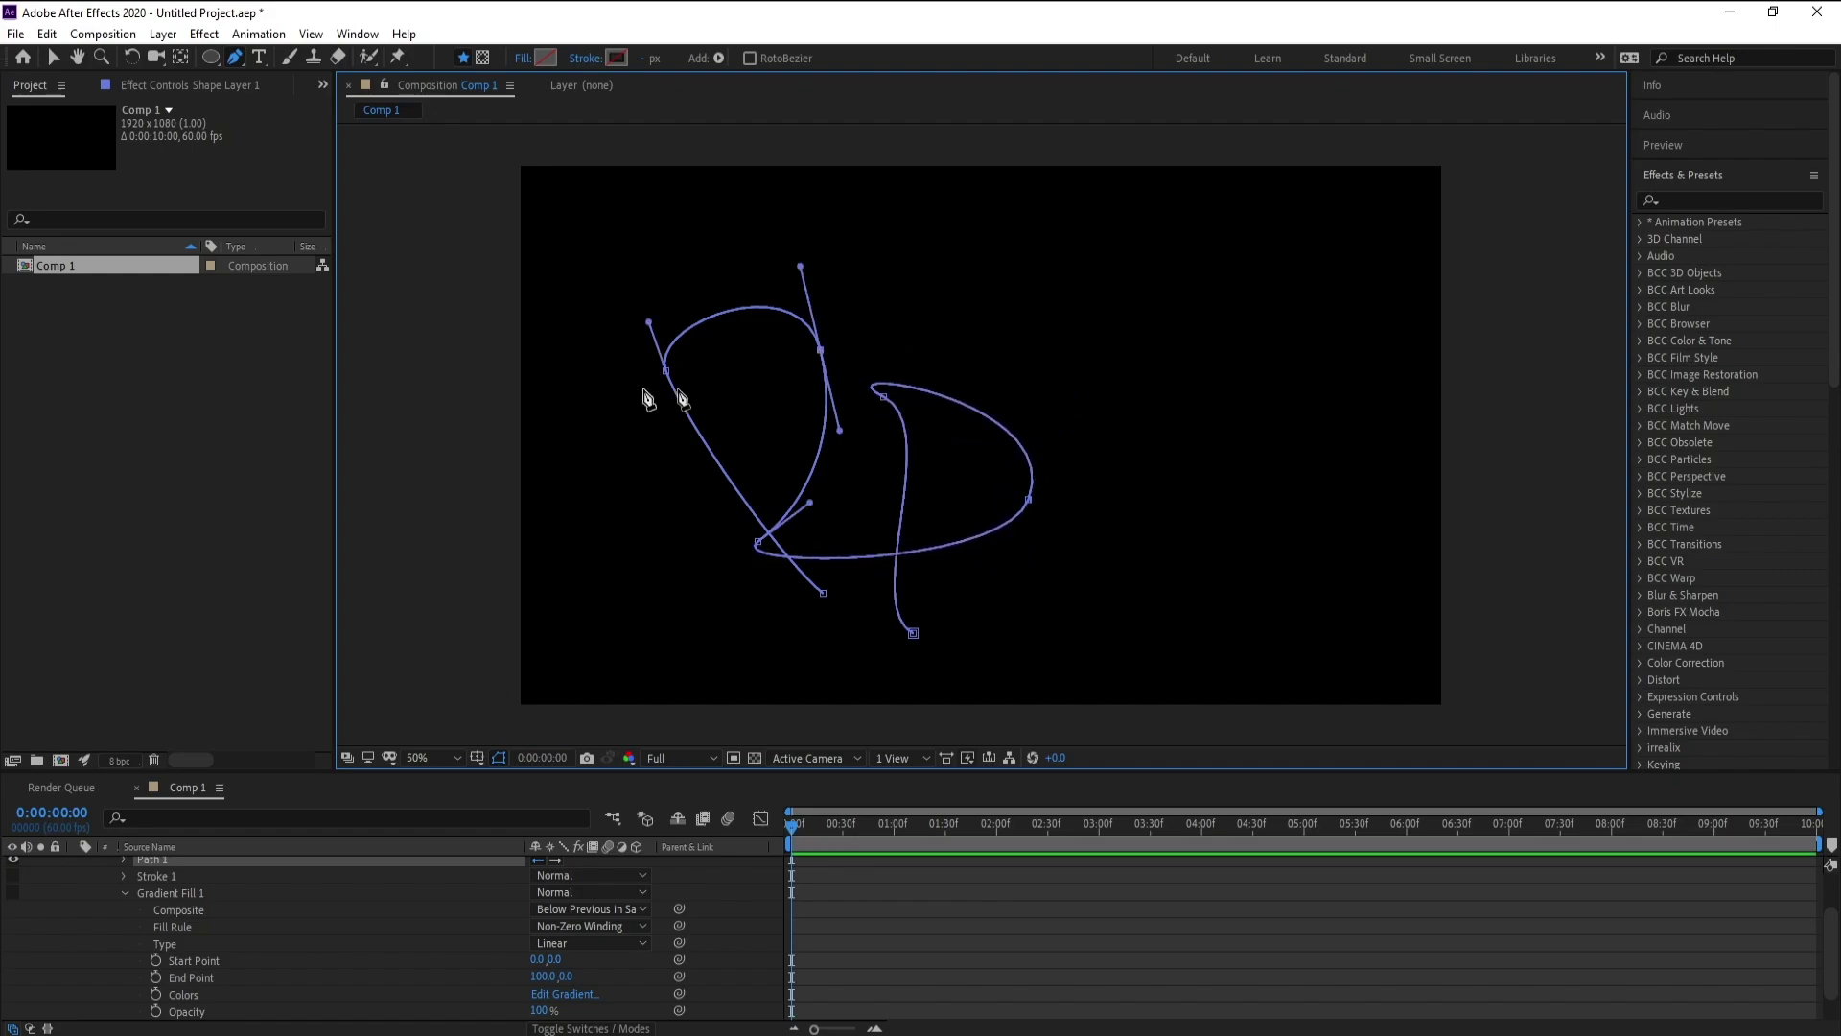
Undo the last two point changes and smooth the right loop's top and side curve.
{"action": "left_click", "coordinate": [46, 33]}
{"action": "left_click", "coordinate": [59, 55]}
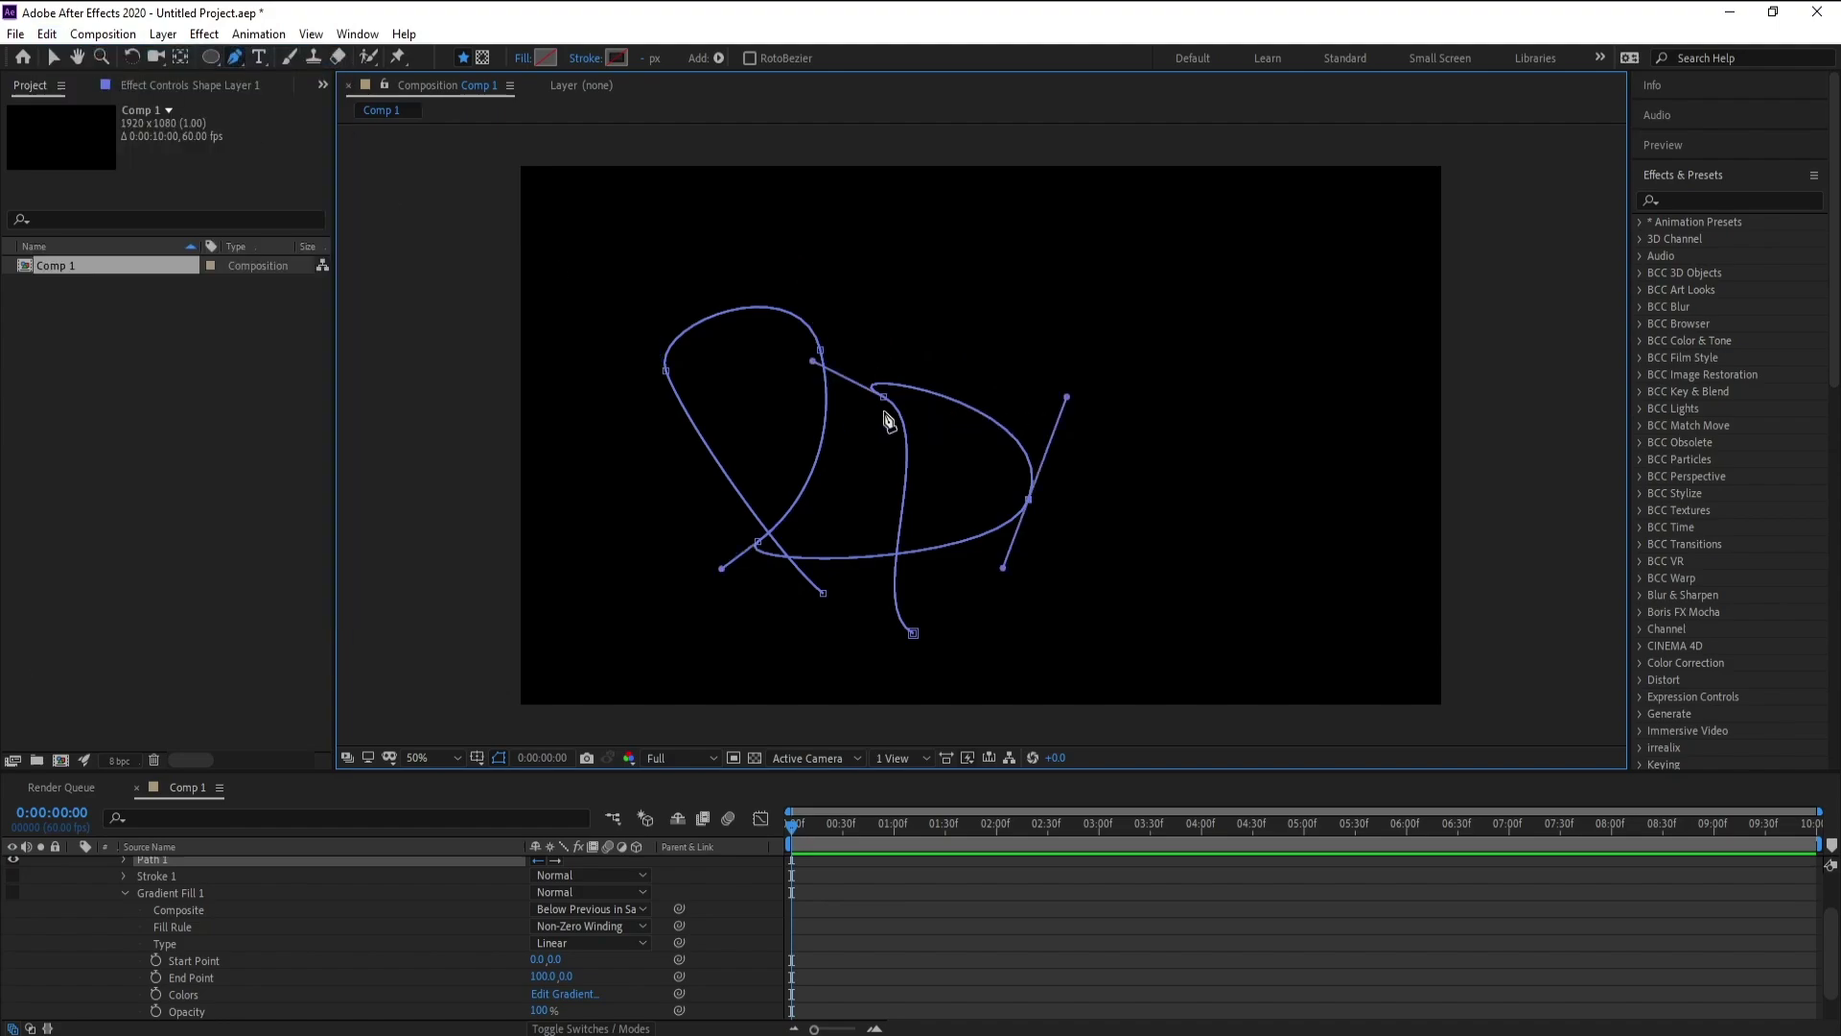
{"action": "left_click", "coordinate": [46, 34]}
{"action": "left_click", "coordinate": [59, 56]}
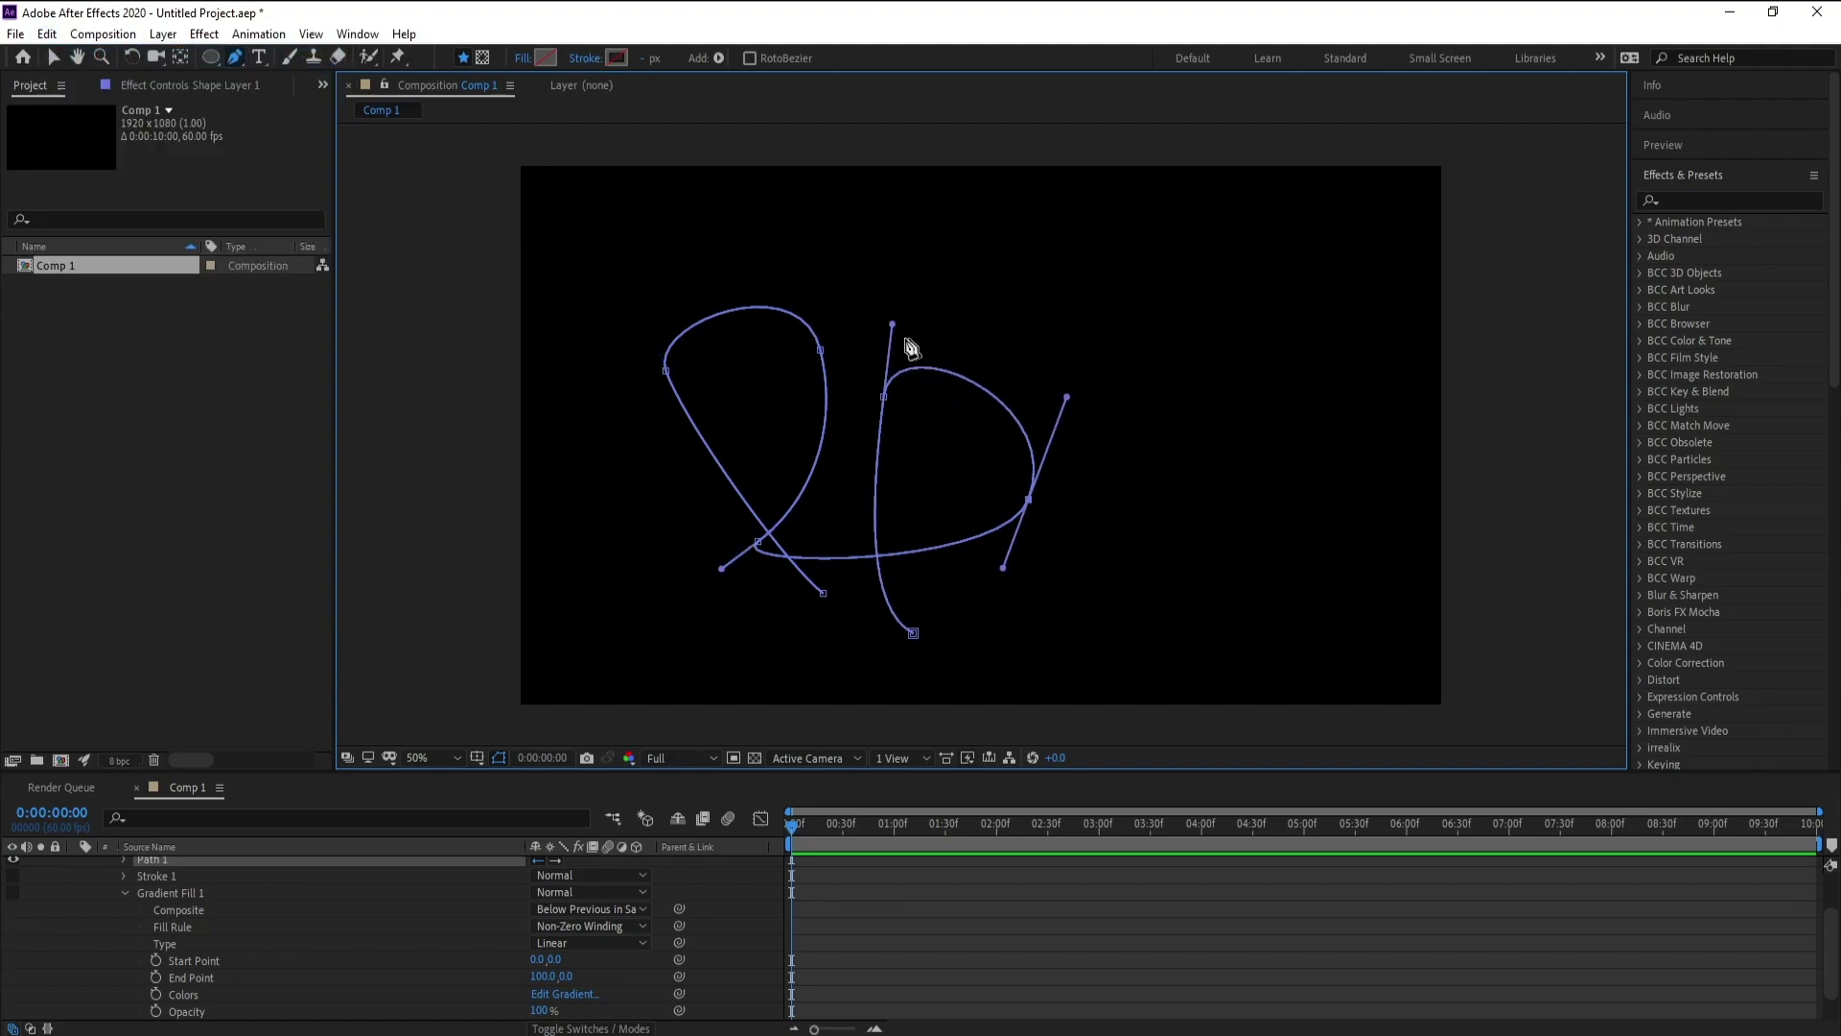
{"action": "left_click_drag", "start_coordinate": [893, 327], "coordinate": [907, 310]}
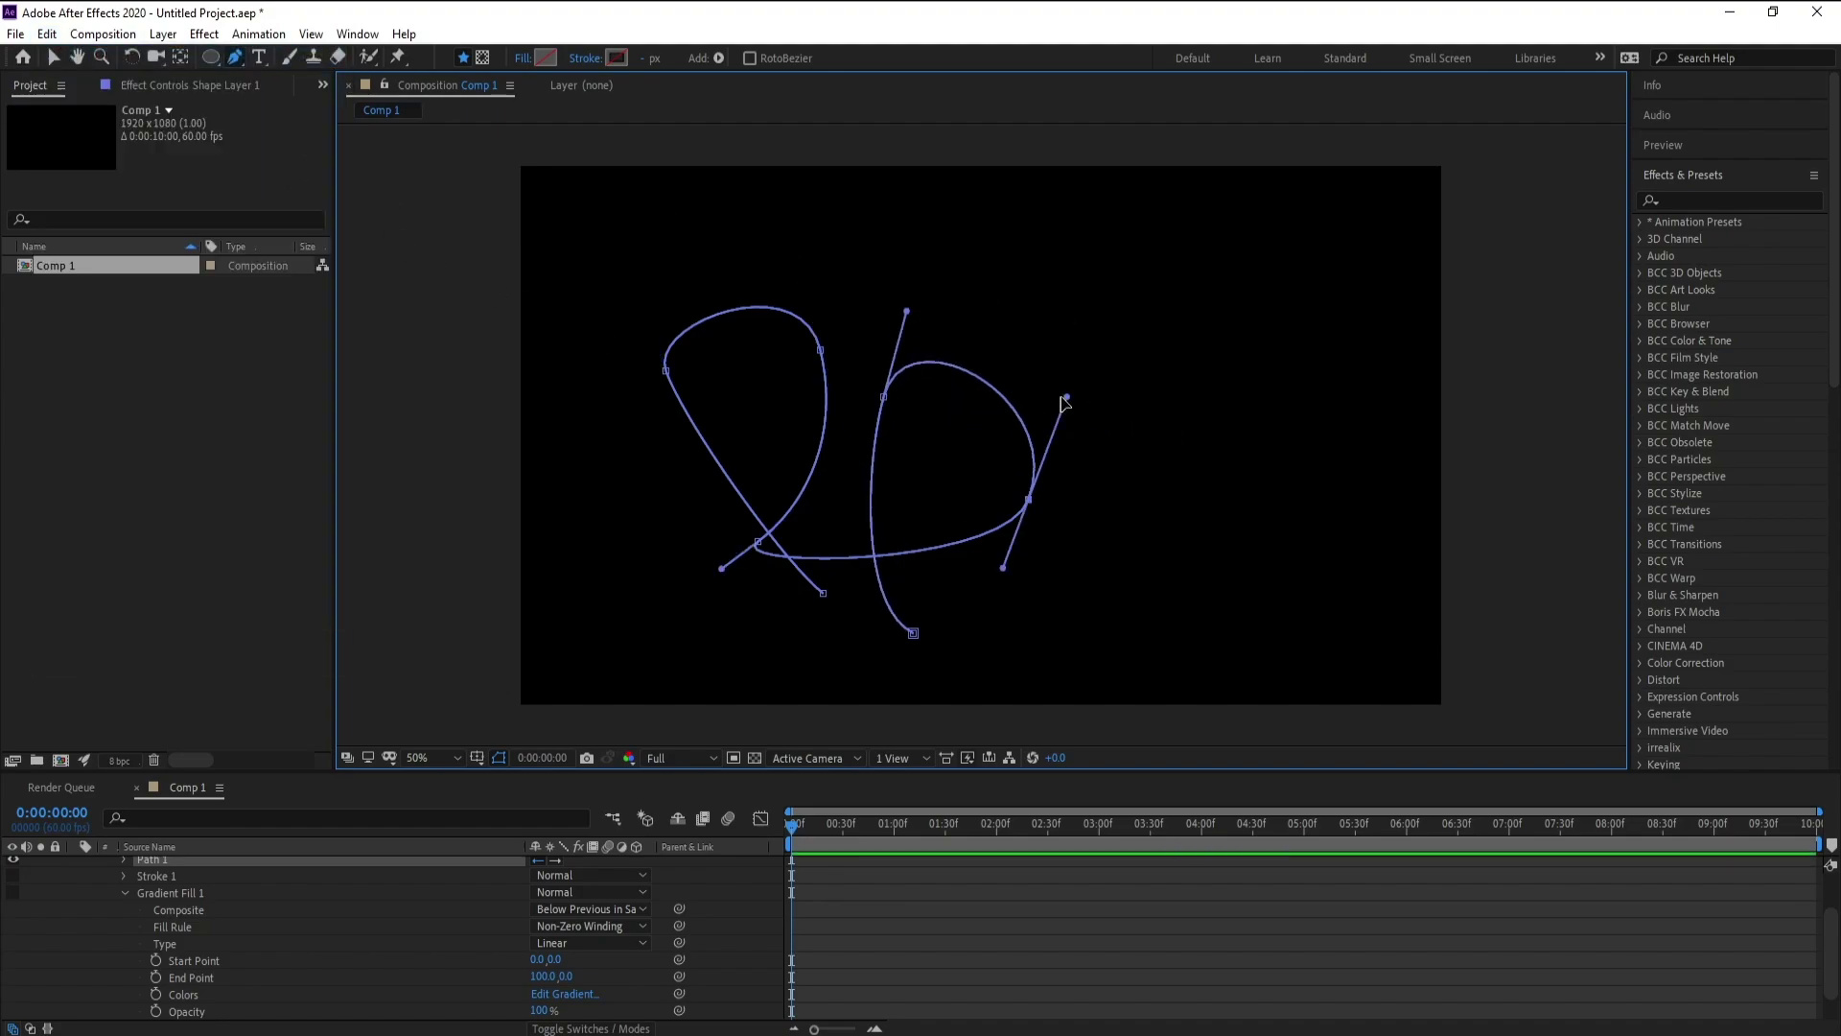
{"action": "left_click_drag", "start_coordinate": [1085, 387], "coordinate": [1082, 380]}
Refine the right loop's side, the left loop's outer point and the bottom crossing curve.
{"action": "left_click_drag", "start_coordinate": [1028, 506], "coordinate": [1022, 502]}
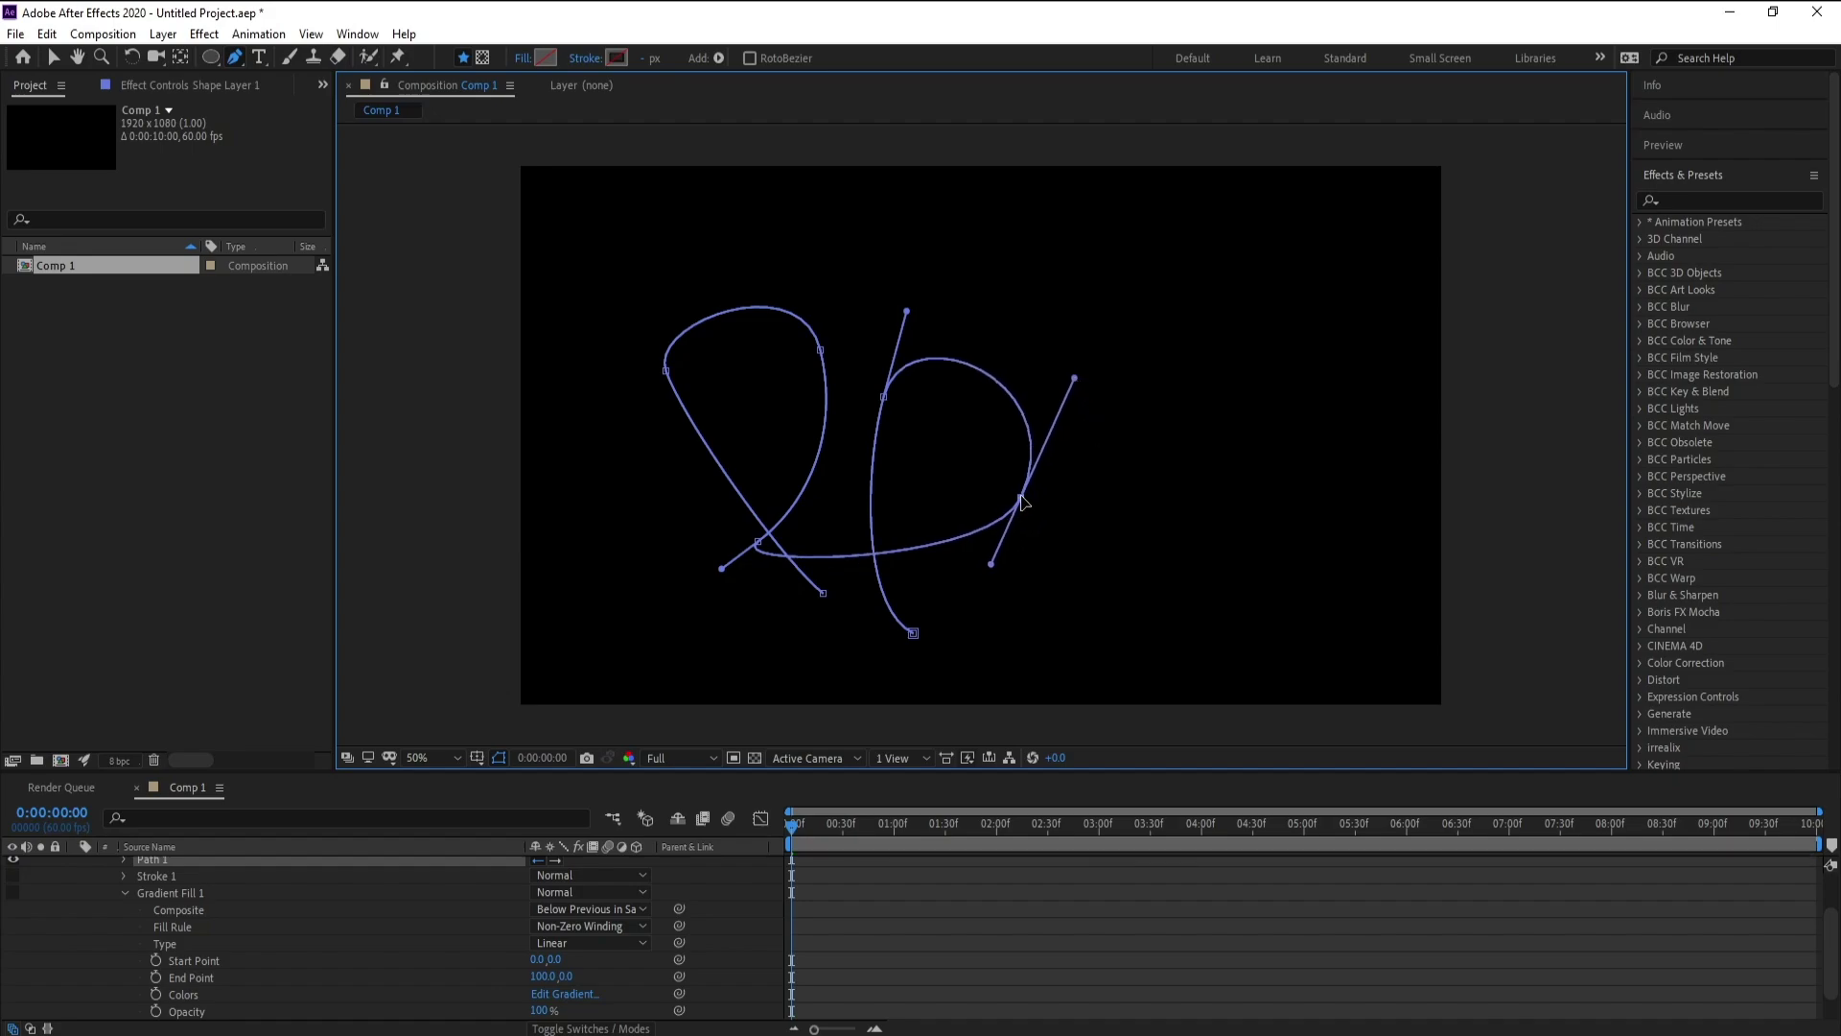
{"action": "left_click_drag", "start_coordinate": [668, 374], "coordinate": [645, 497]}
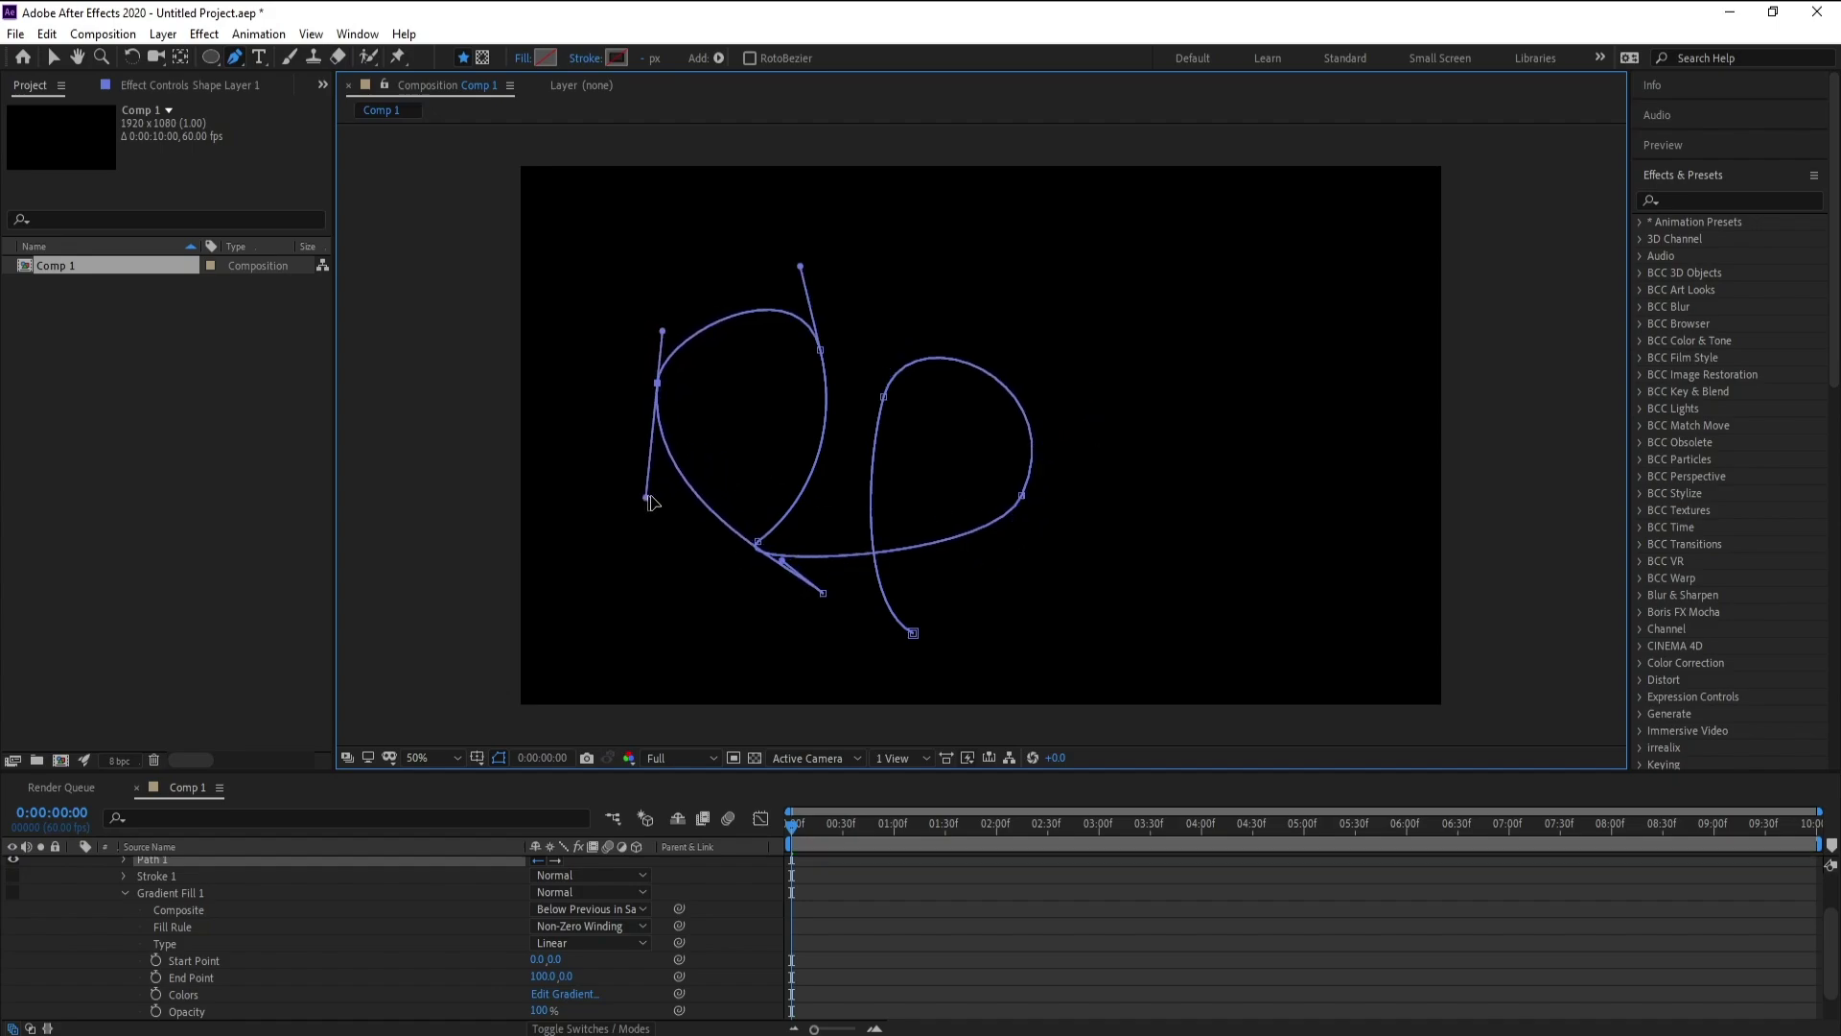
{"action": "left_click", "coordinate": [757, 544]}
{"action": "left_click_drag", "start_coordinate": [722, 570], "coordinate": [758, 552]}
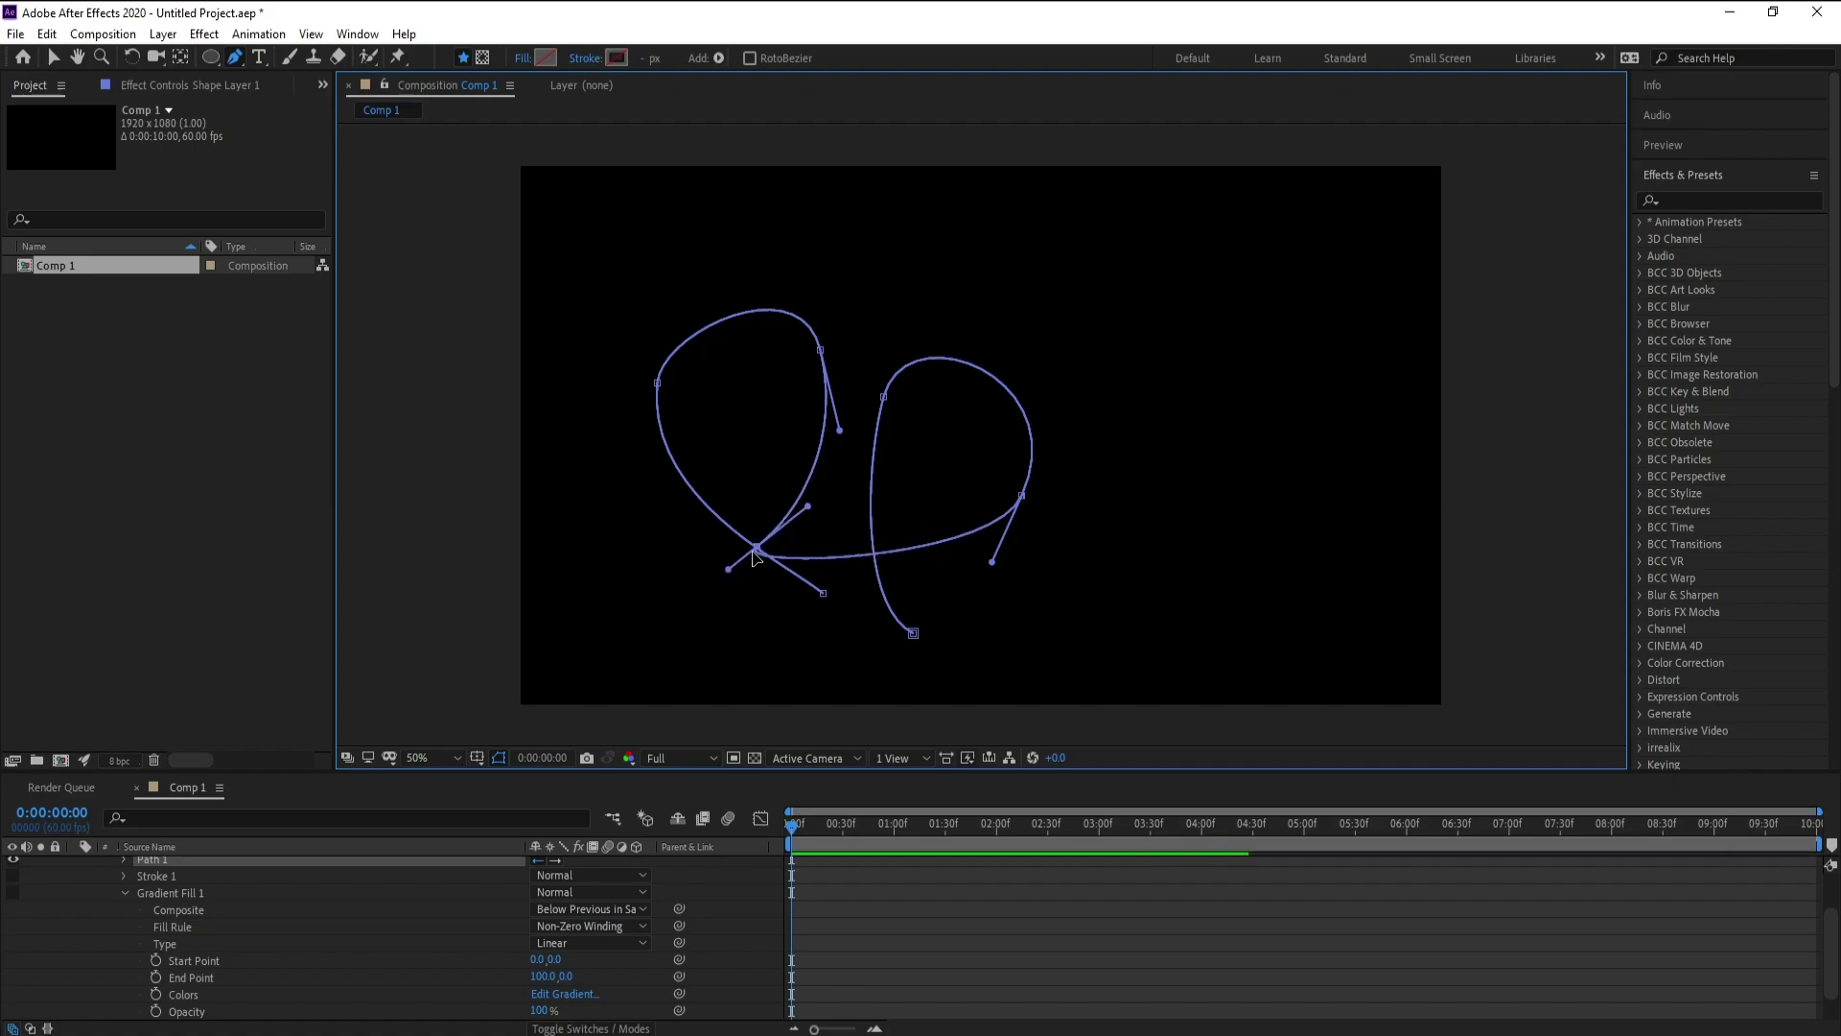
{"action": "scroll", "coordinate": [93, 905], "scroll_direction": "up", "scroll_amount": 3}
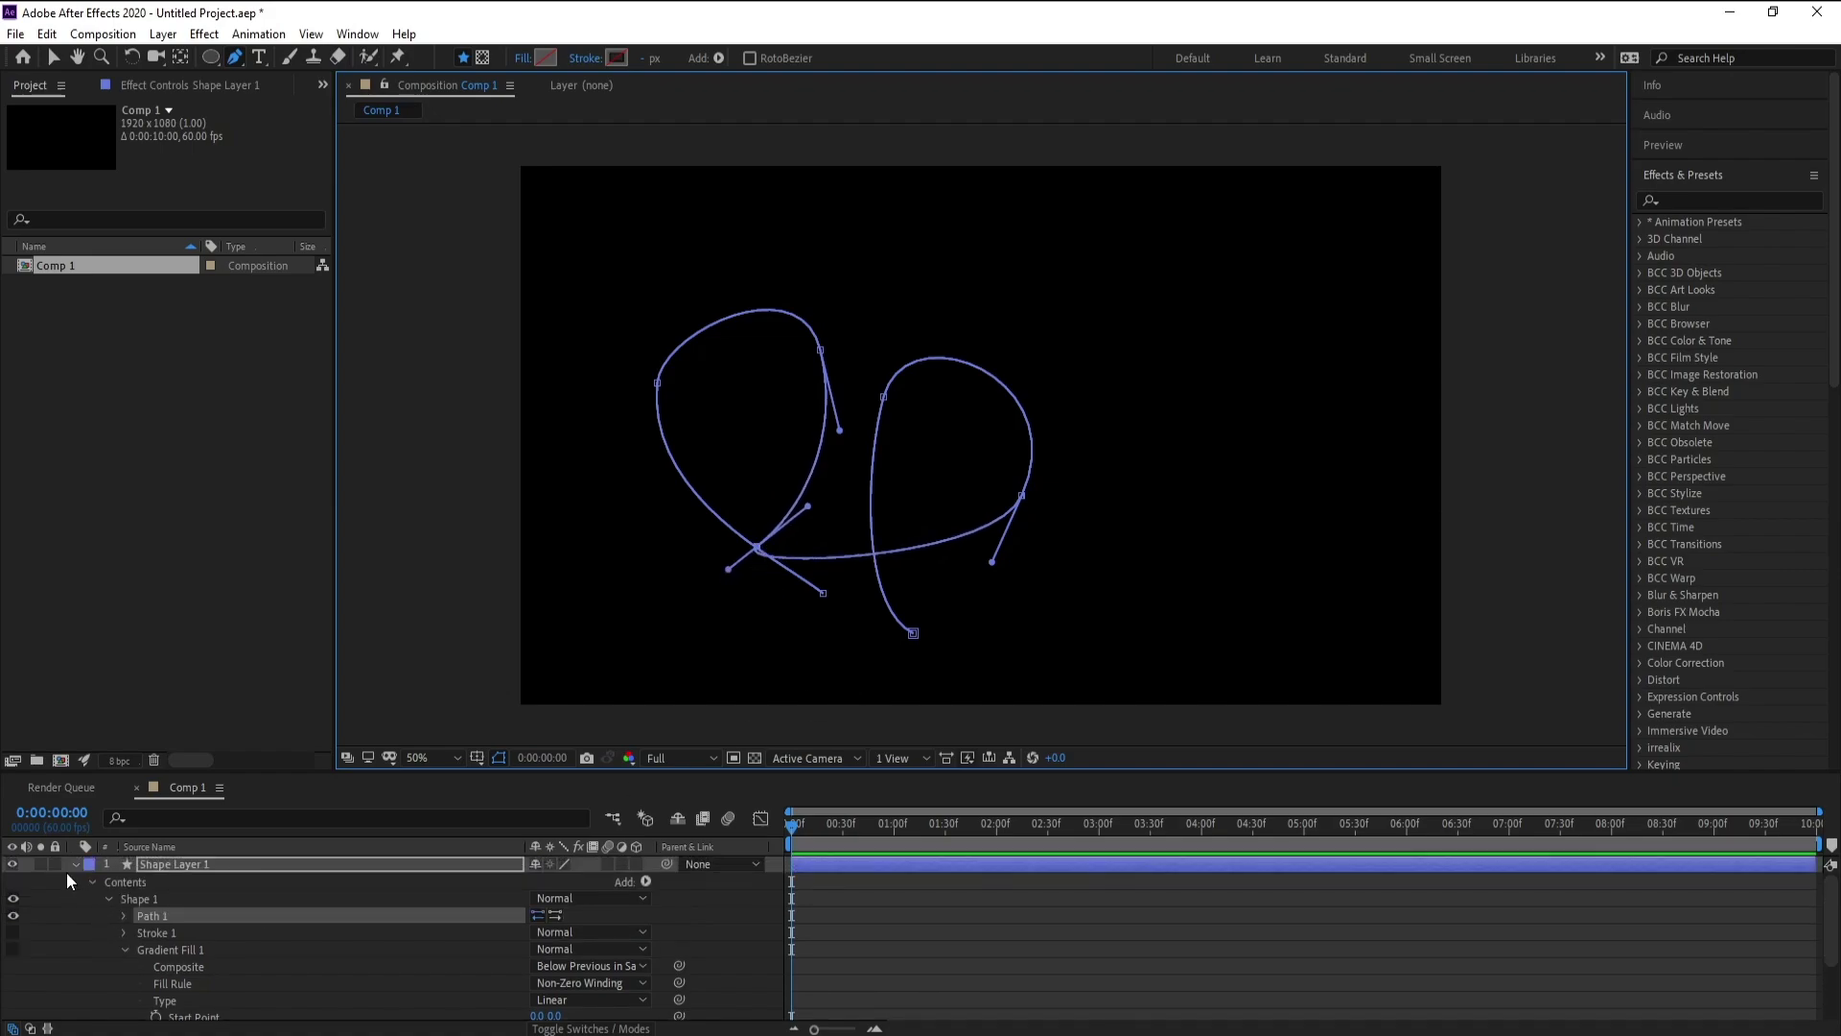
Rename the path layer to Maske.
{"action": "left_click", "coordinate": [75, 864]}
{"action": "left_click", "coordinate": [151, 867]}
{"action": "key", "text": "Return"}
{"action": "right_click", "coordinate": [224, 860]}
{"action": "left_click", "coordinate": [251, 856]}
{"action": "type", "text": "Maske"}
{"action": "key", "text": "Return"}
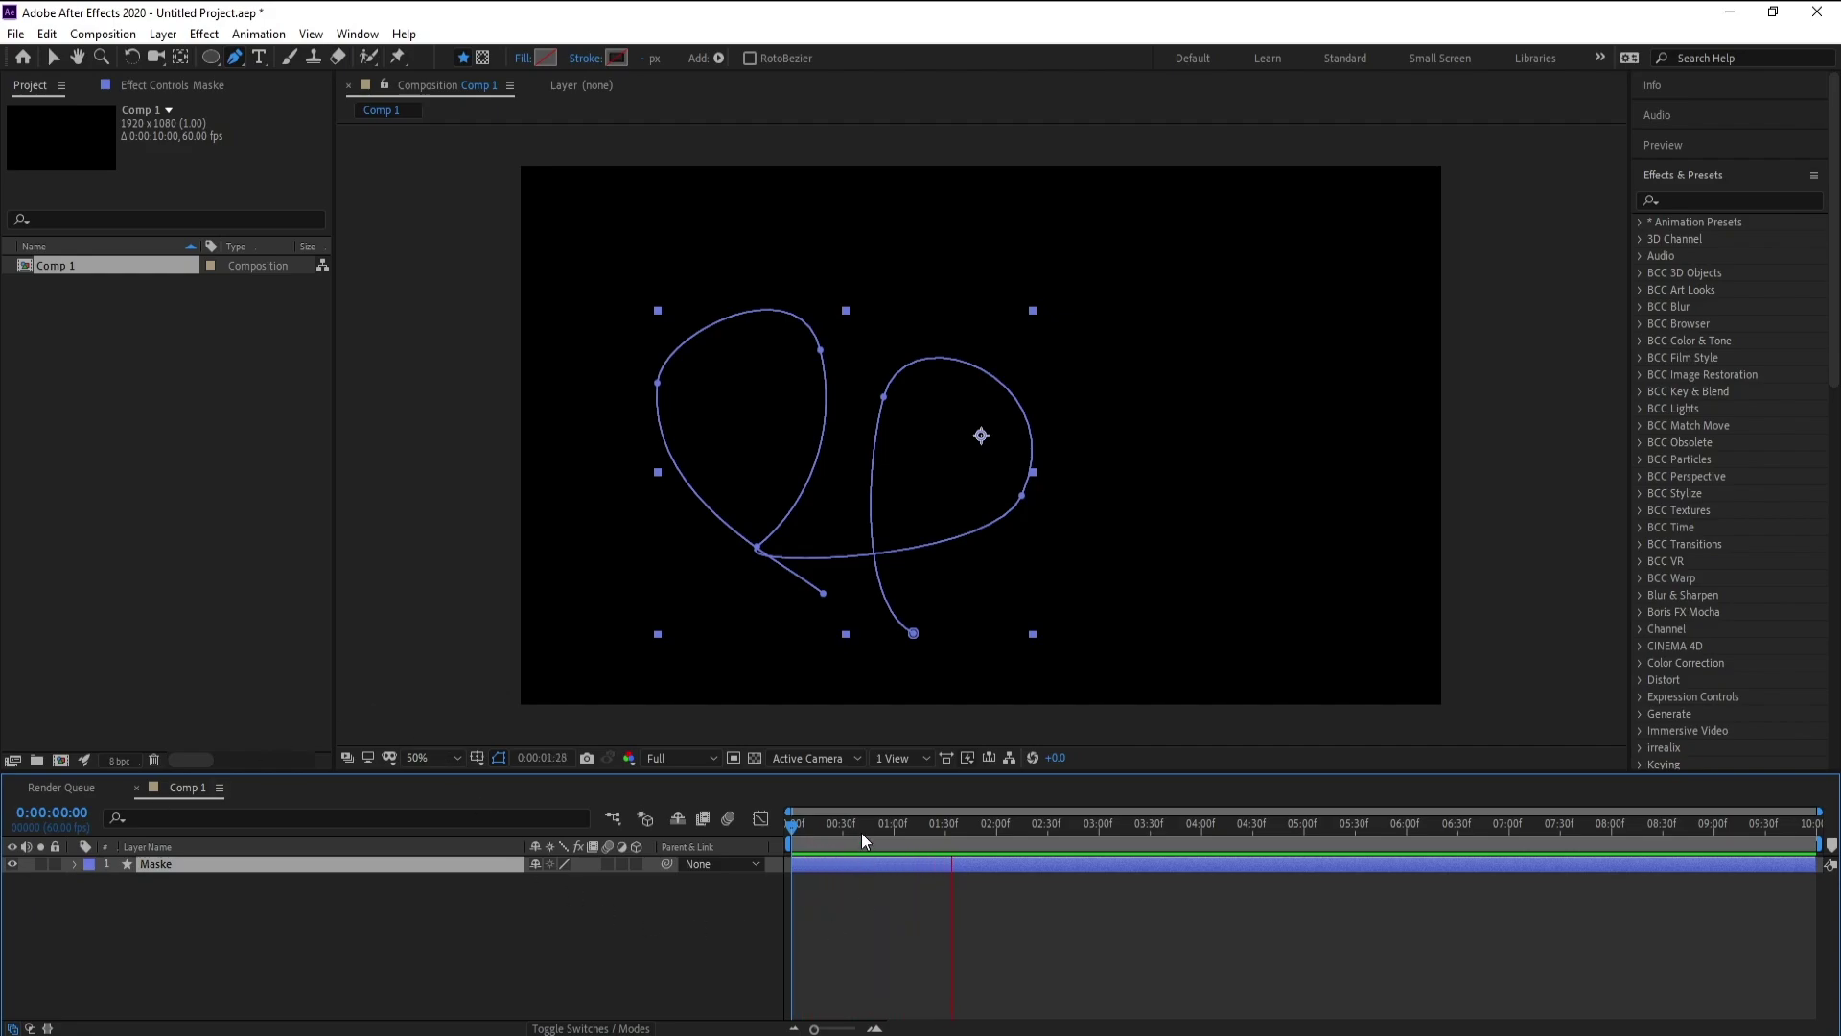
Draw a small circle with the Ellipse tool on a new layer, undoing a stray pentagon.
{"action": "left_click", "coordinate": [238, 940]}
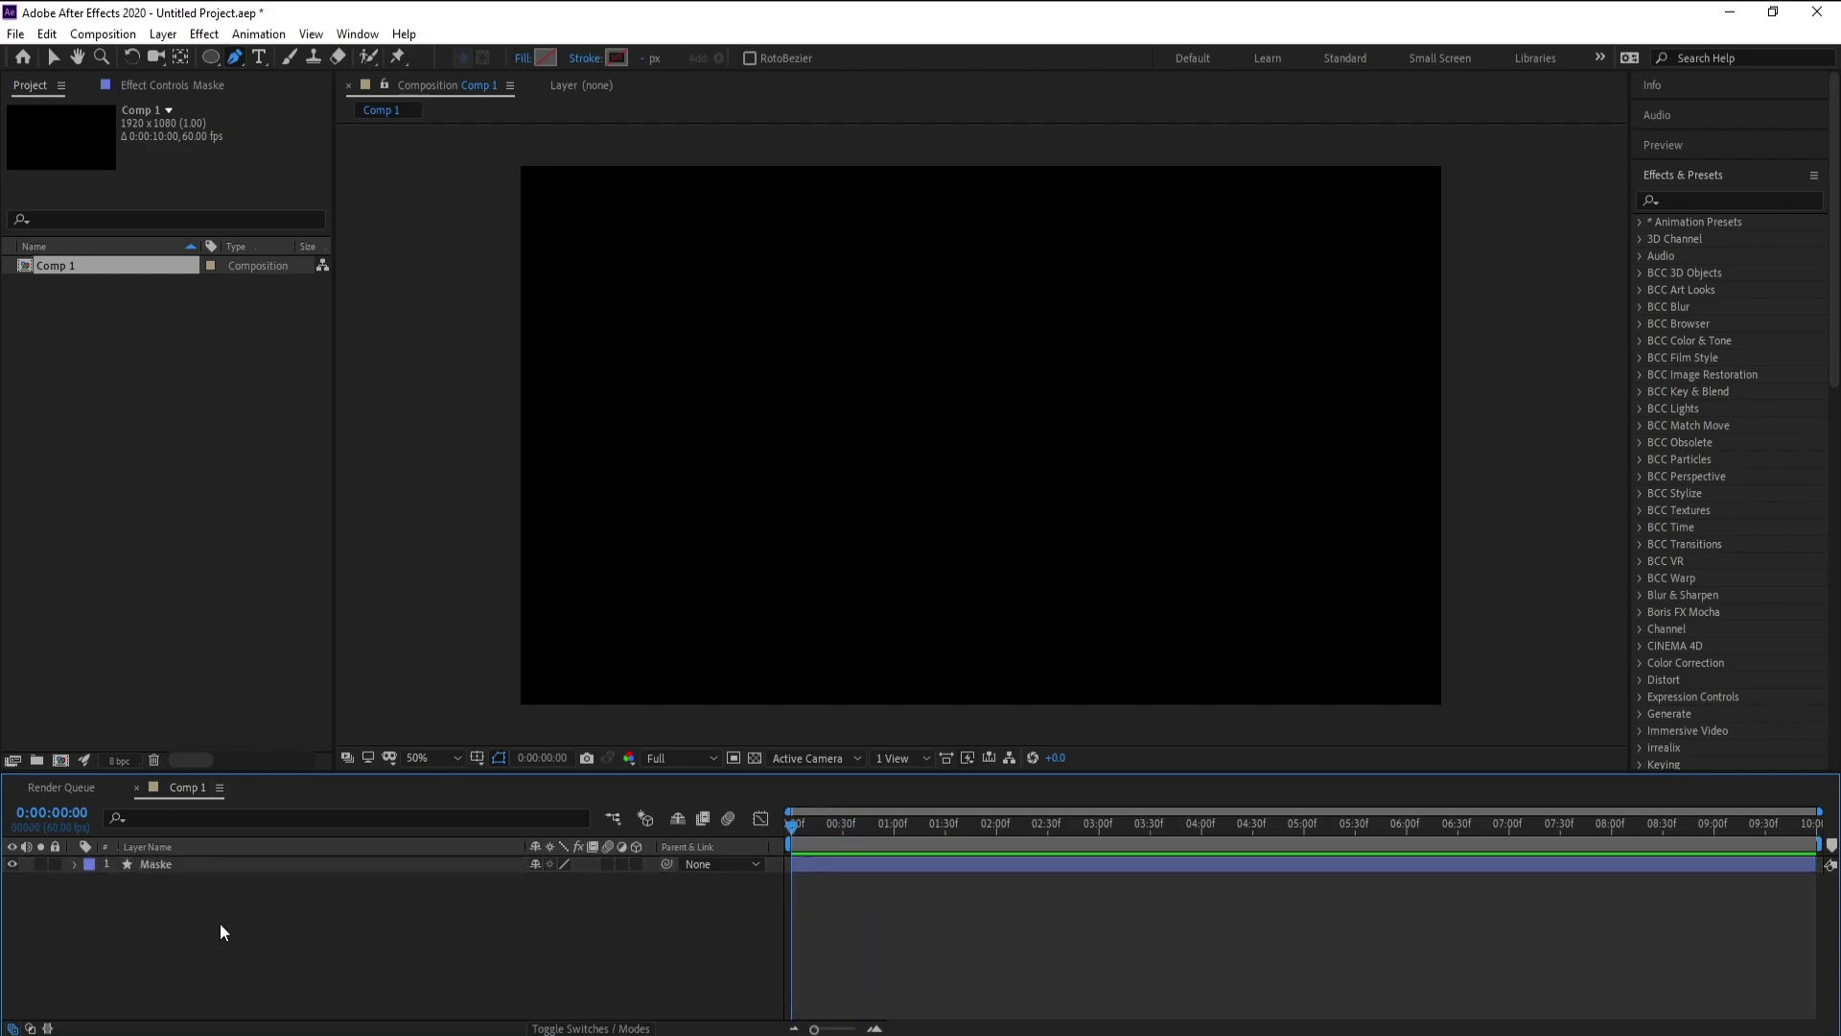
{"action": "left_click_drag", "start_coordinate": [209, 56], "coordinate": [319, 102]}
{"action": "left_click_drag", "start_coordinate": [1018, 414], "coordinate": [982, 433]}
{"action": "left_click", "coordinate": [46, 34]}
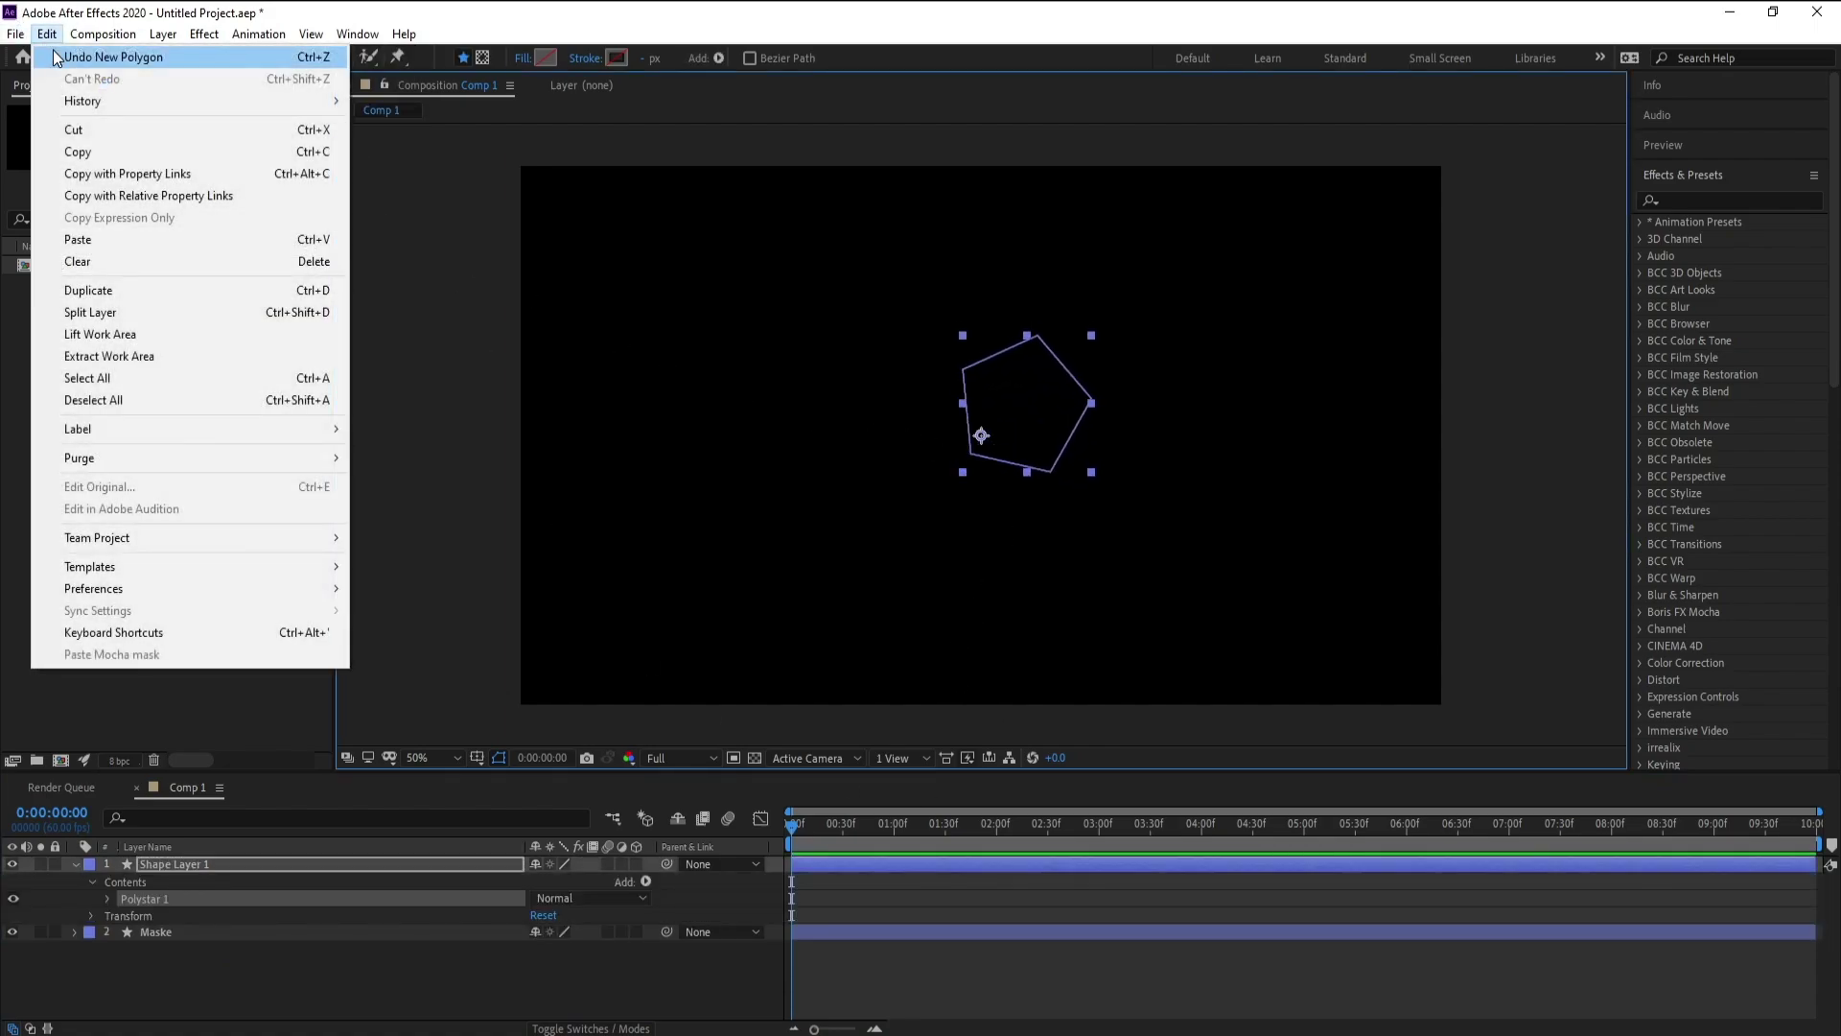
{"action": "left_click", "coordinate": [96, 56]}
{"action": "left_click_drag", "start_coordinate": [209, 58], "coordinate": [285, 113]}
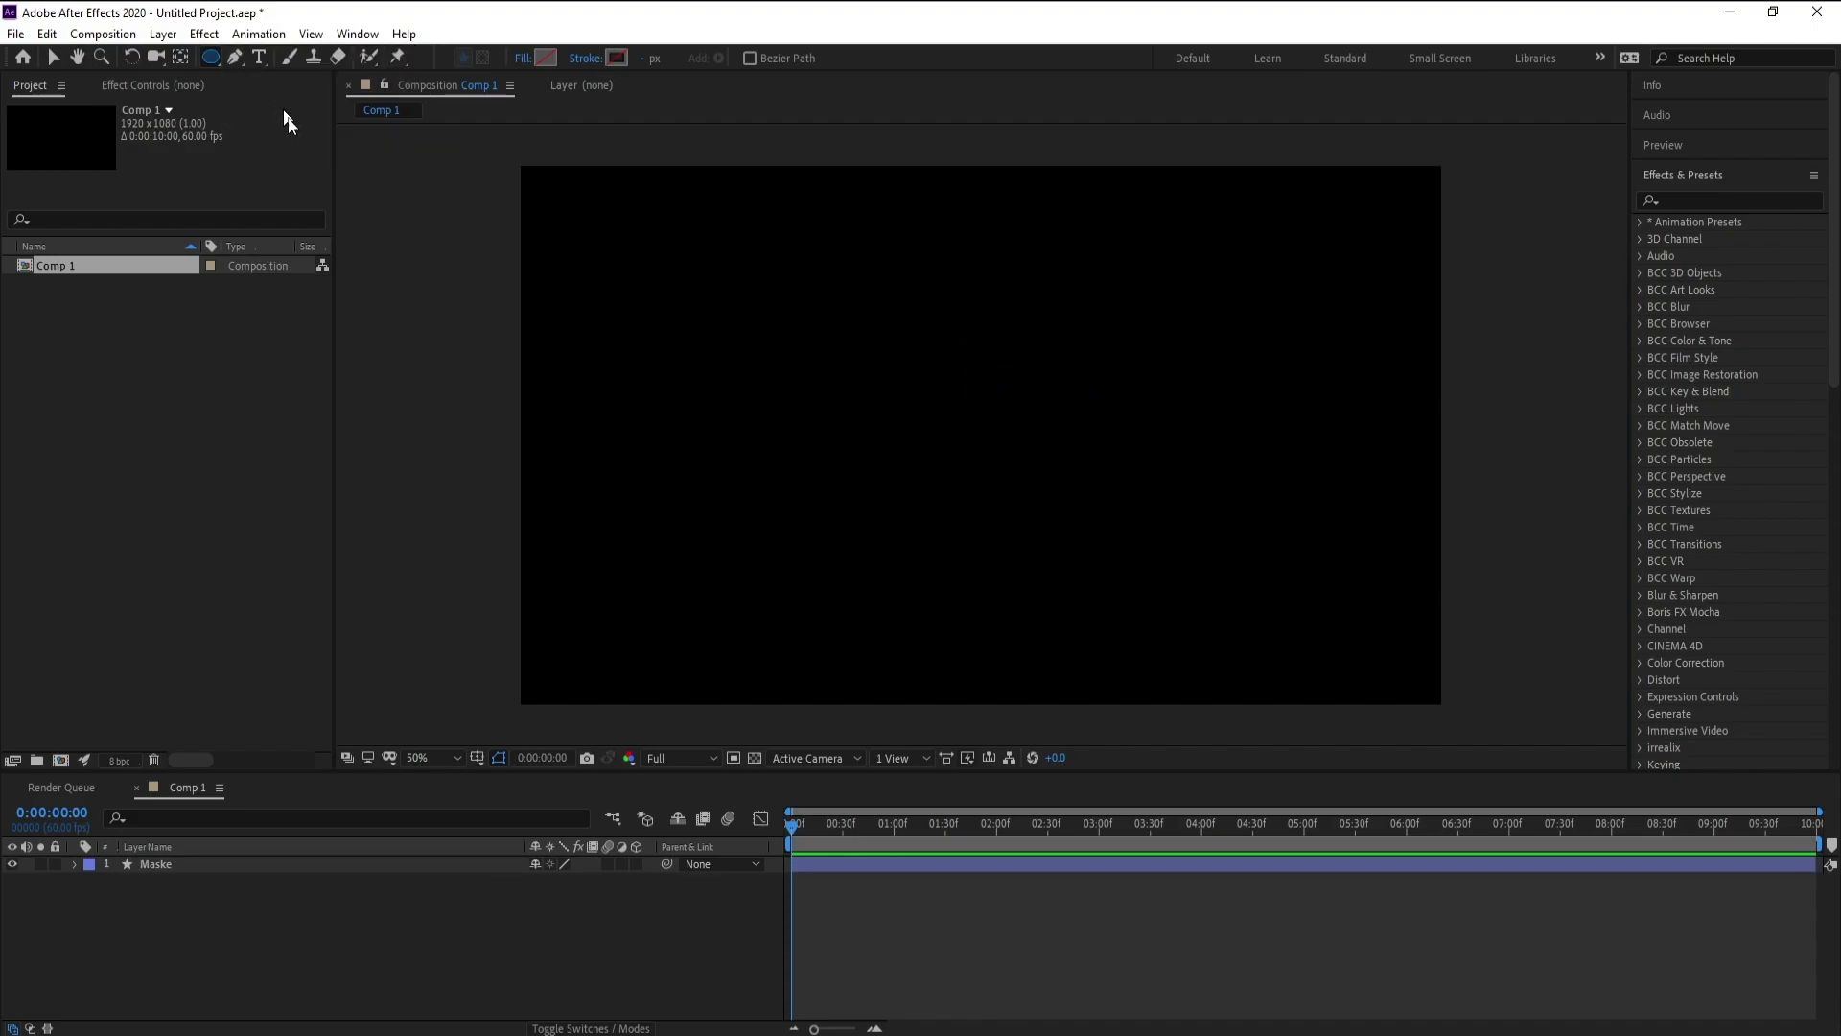
{"action": "left_click_drag", "start_coordinate": [969, 409], "coordinate": [901, 480]}
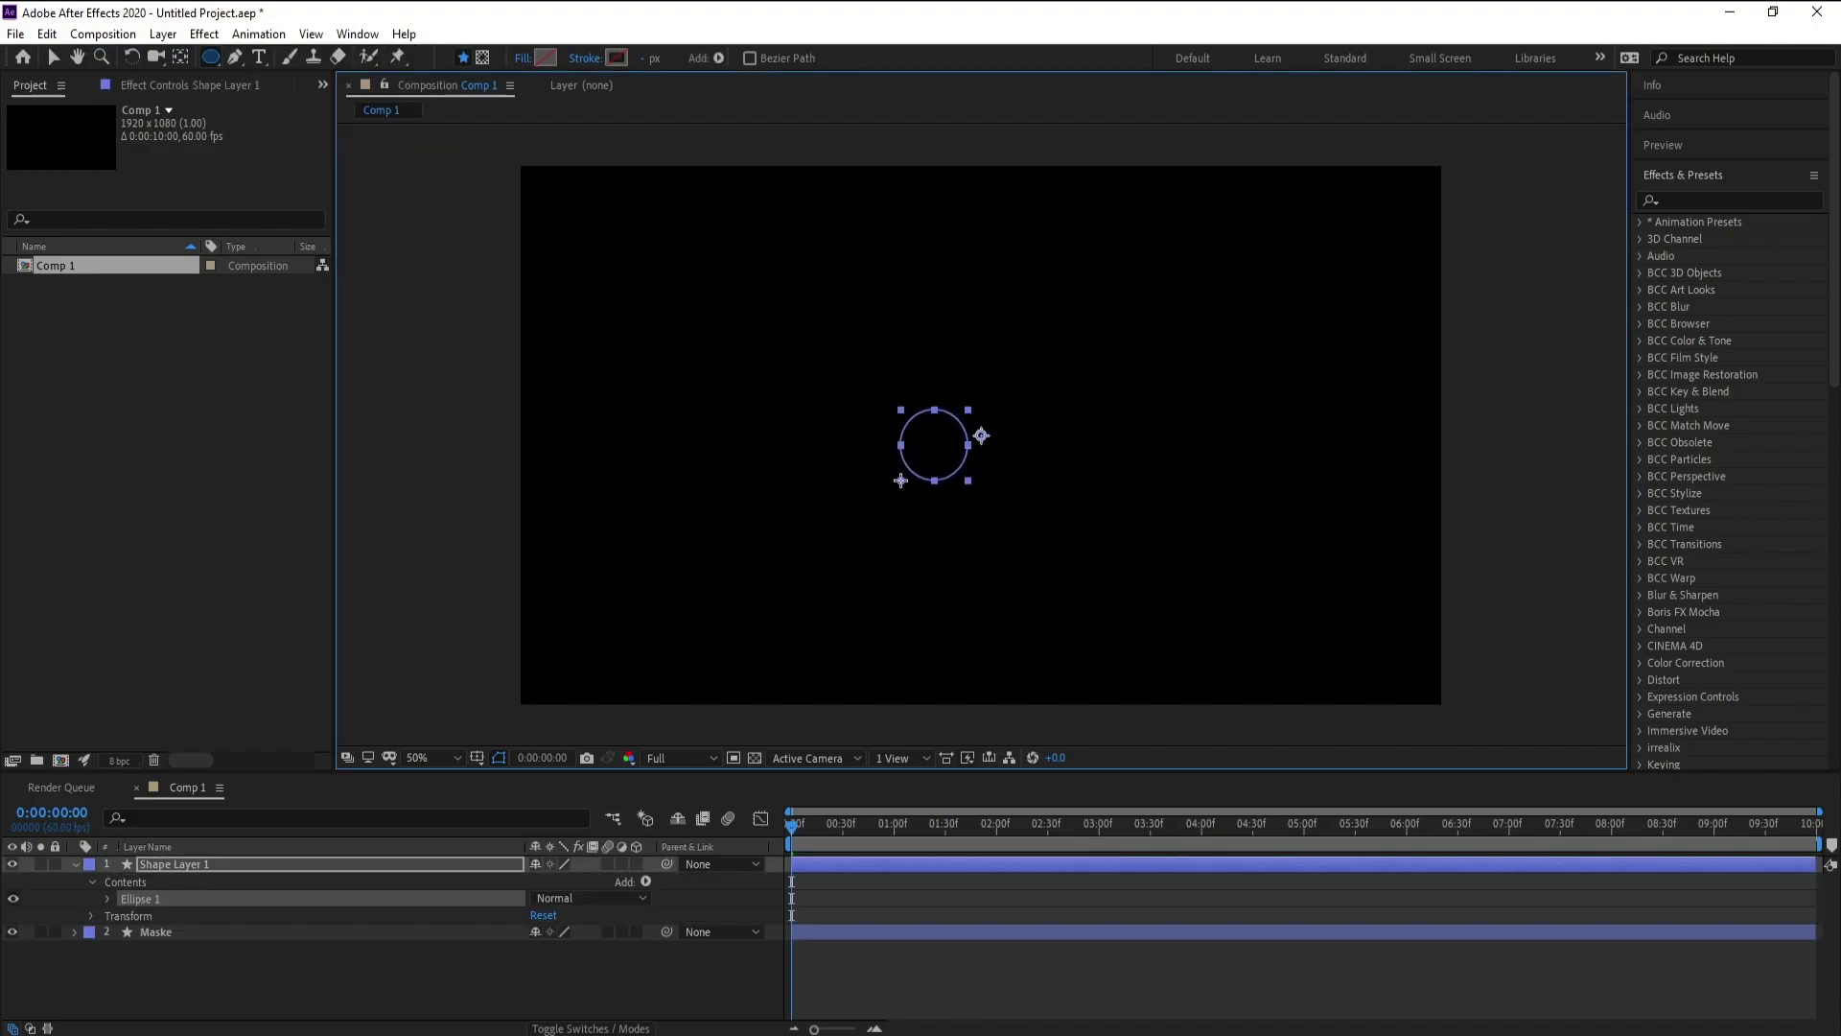
Center the circle horizontally and vertically in the comp.
{"action": "left_click", "coordinate": [1677, 180]}
{"action": "left_click", "coordinate": [1691, 241]}
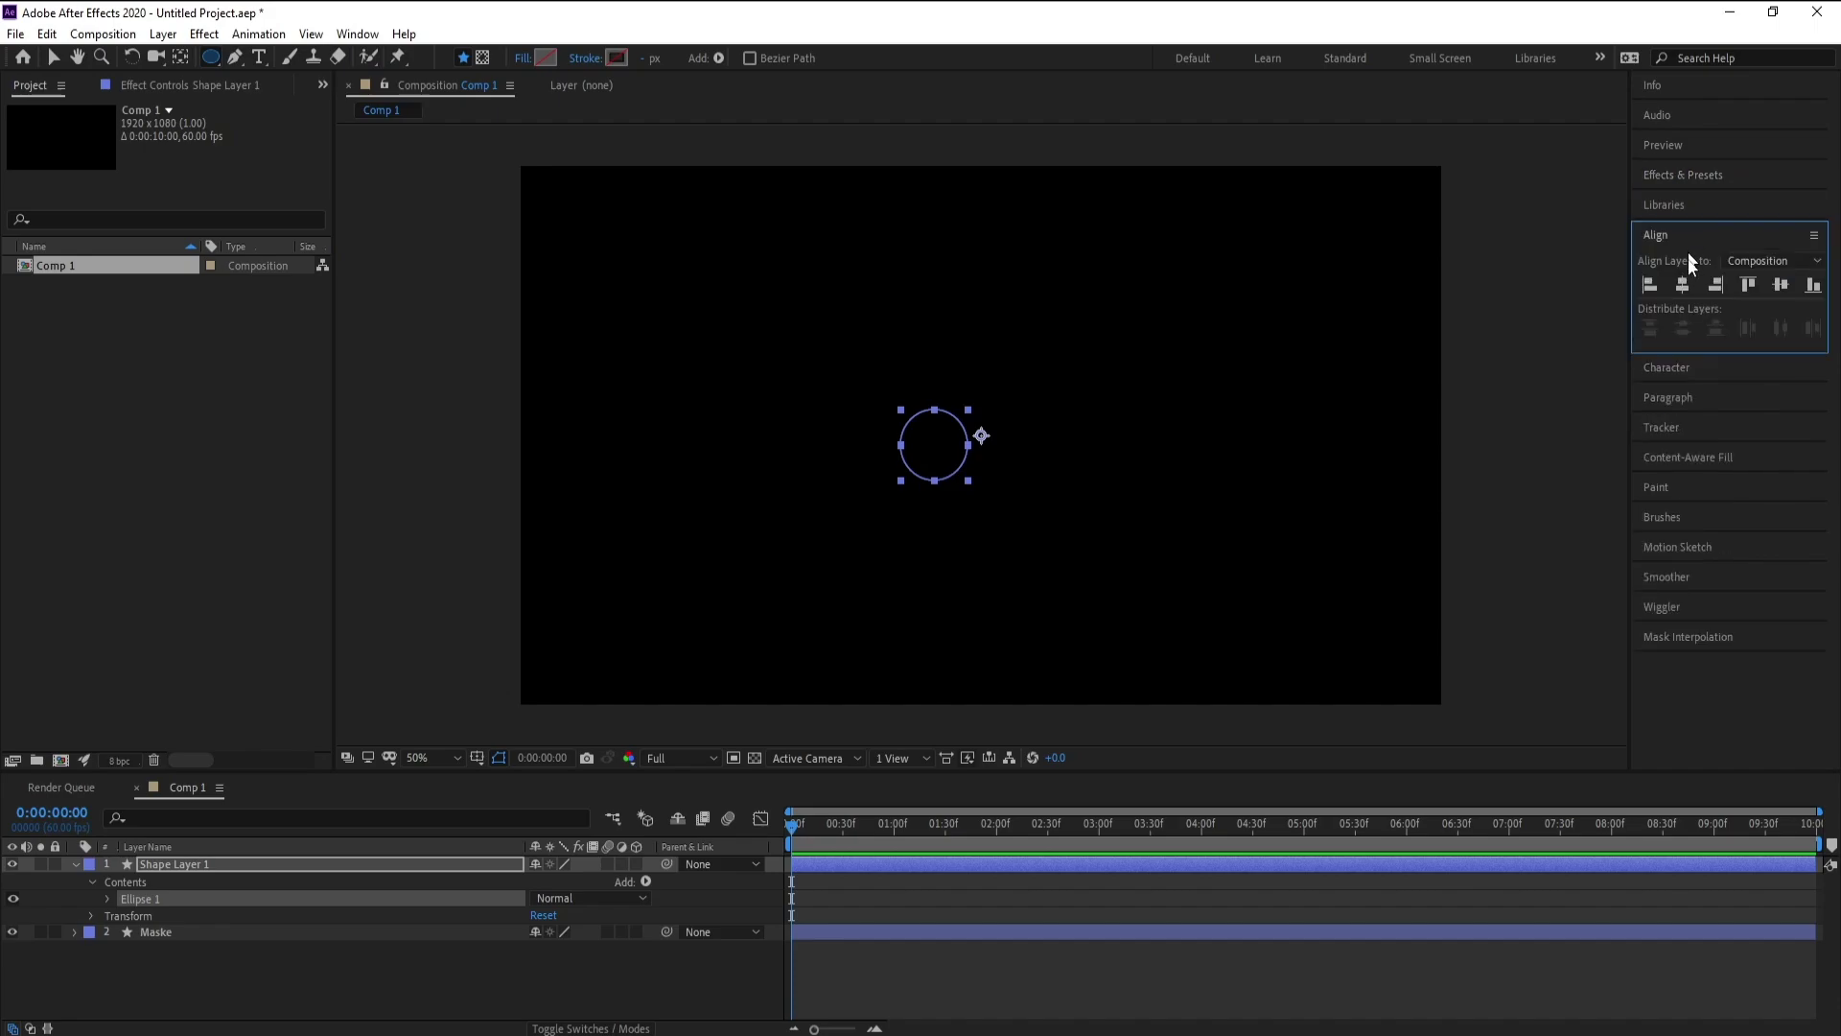
{"action": "left_click", "coordinate": [1682, 287]}
{"action": "left_click", "coordinate": [1781, 285]}
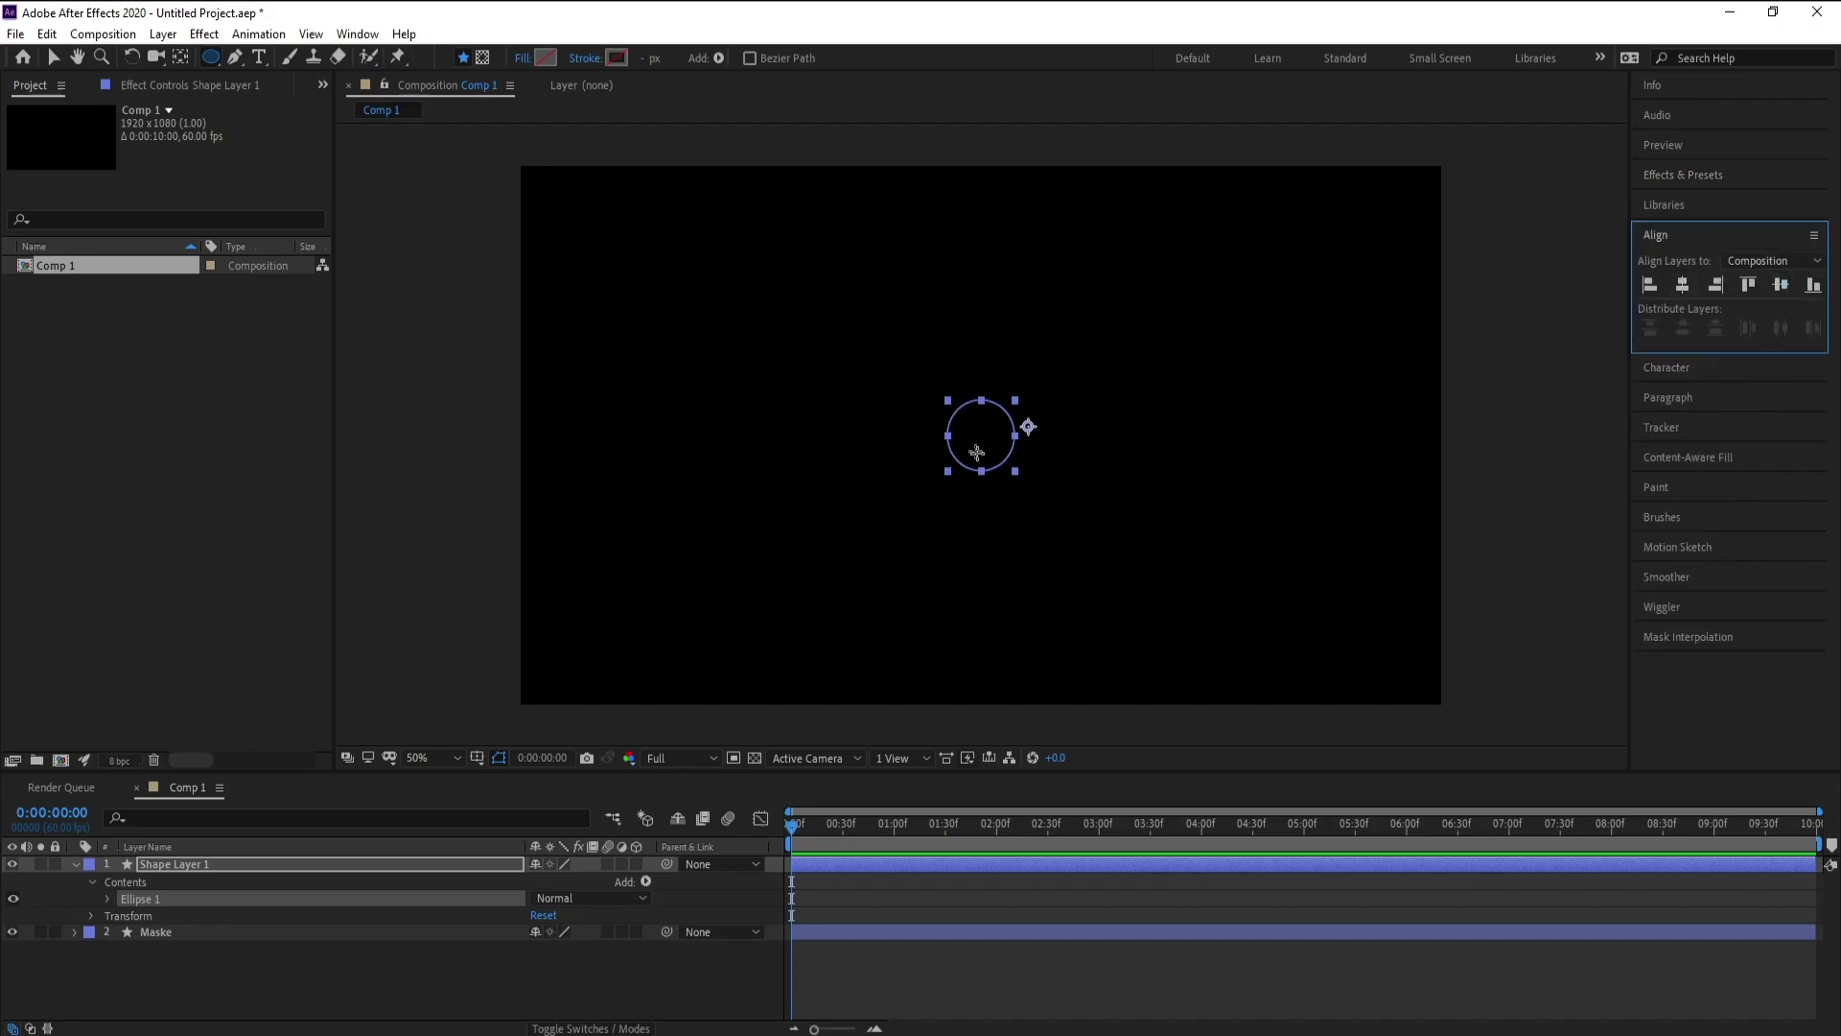
Give Shape Layer 1's circle a Radial Gradient fill.
{"action": "left_click", "coordinate": [209, 866]}
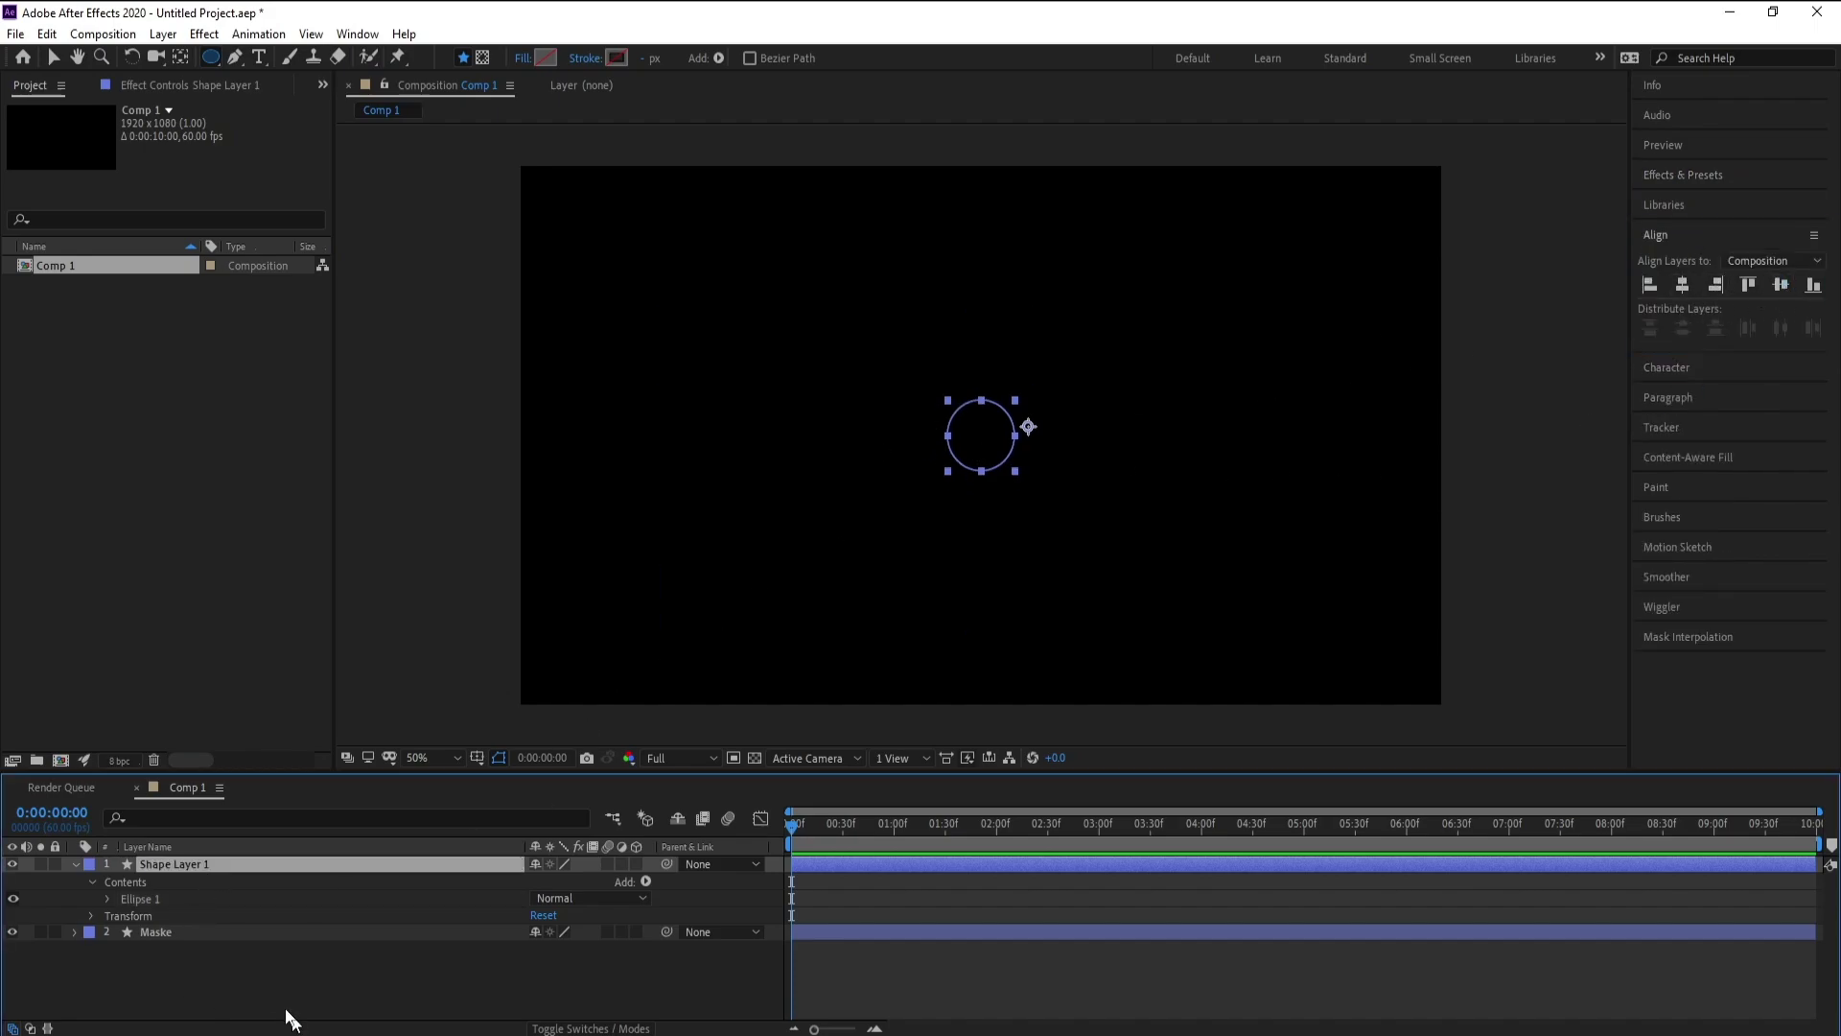
{"action": "left_click", "coordinate": [519, 59]}
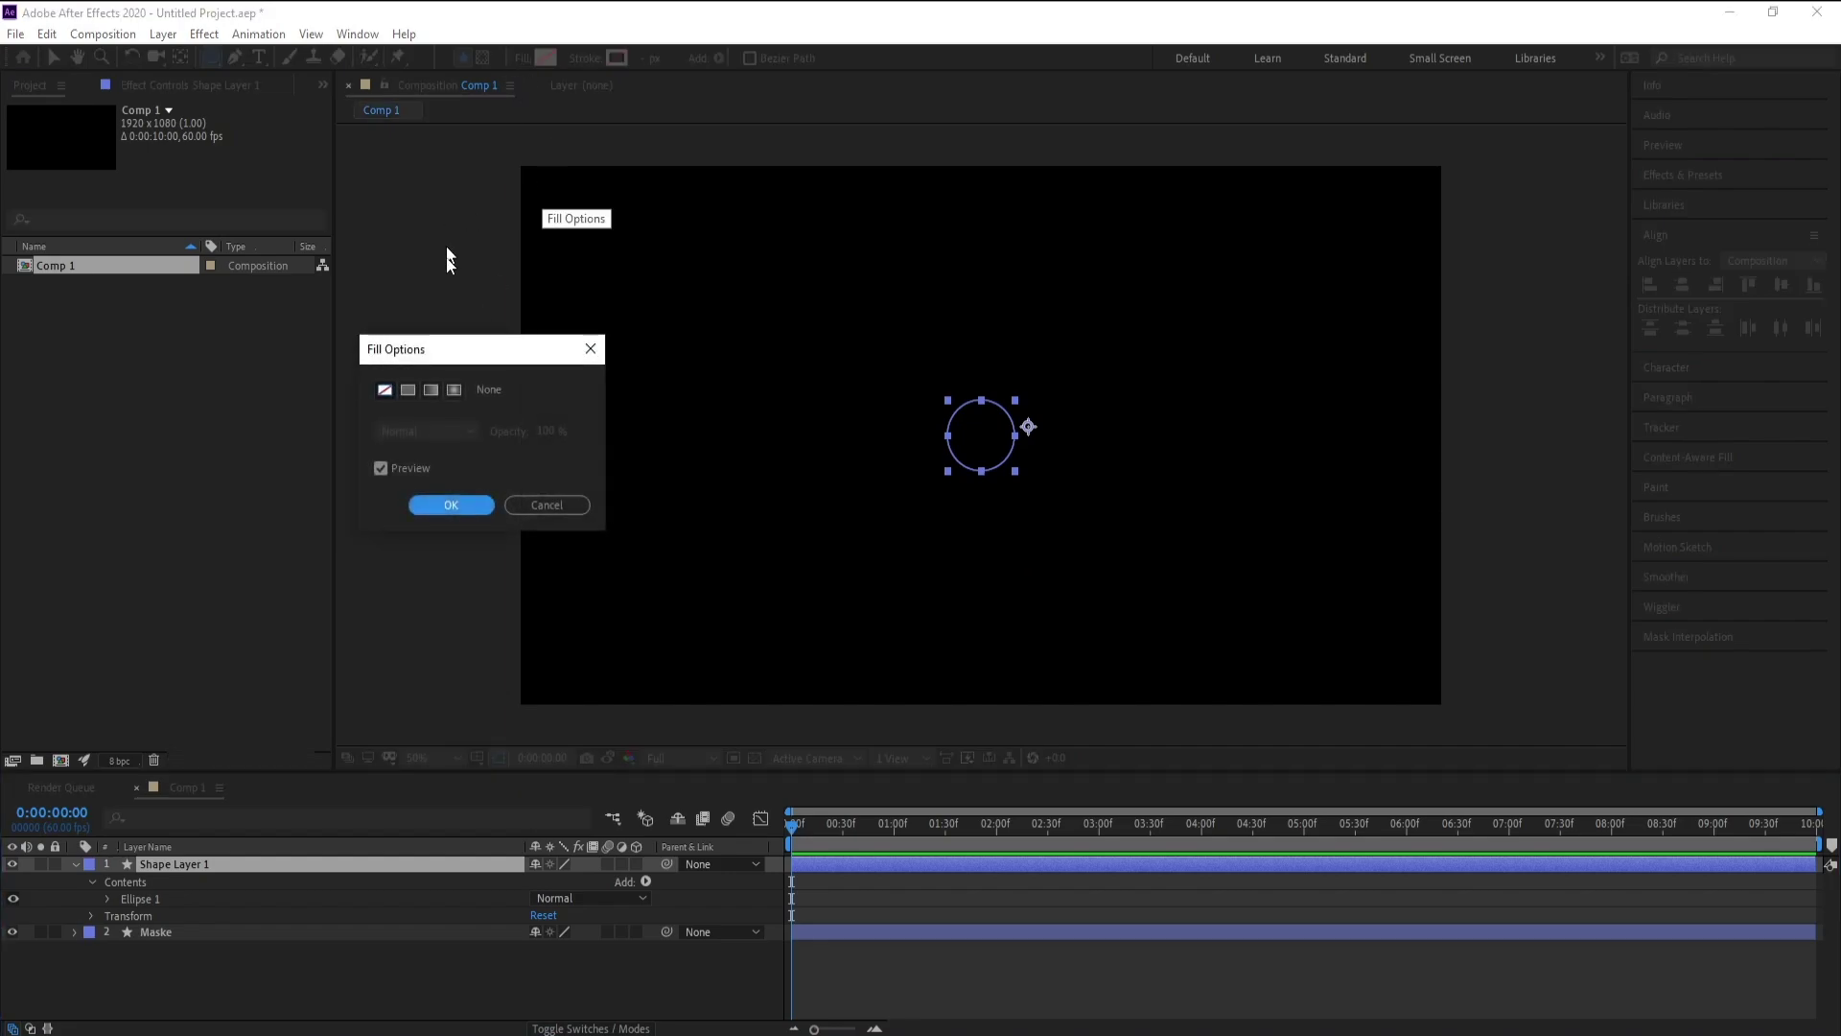
{"action": "left_click_drag", "start_coordinate": [450, 349], "coordinate": [459, 321]}
{"action": "left_click", "coordinate": [463, 361]}
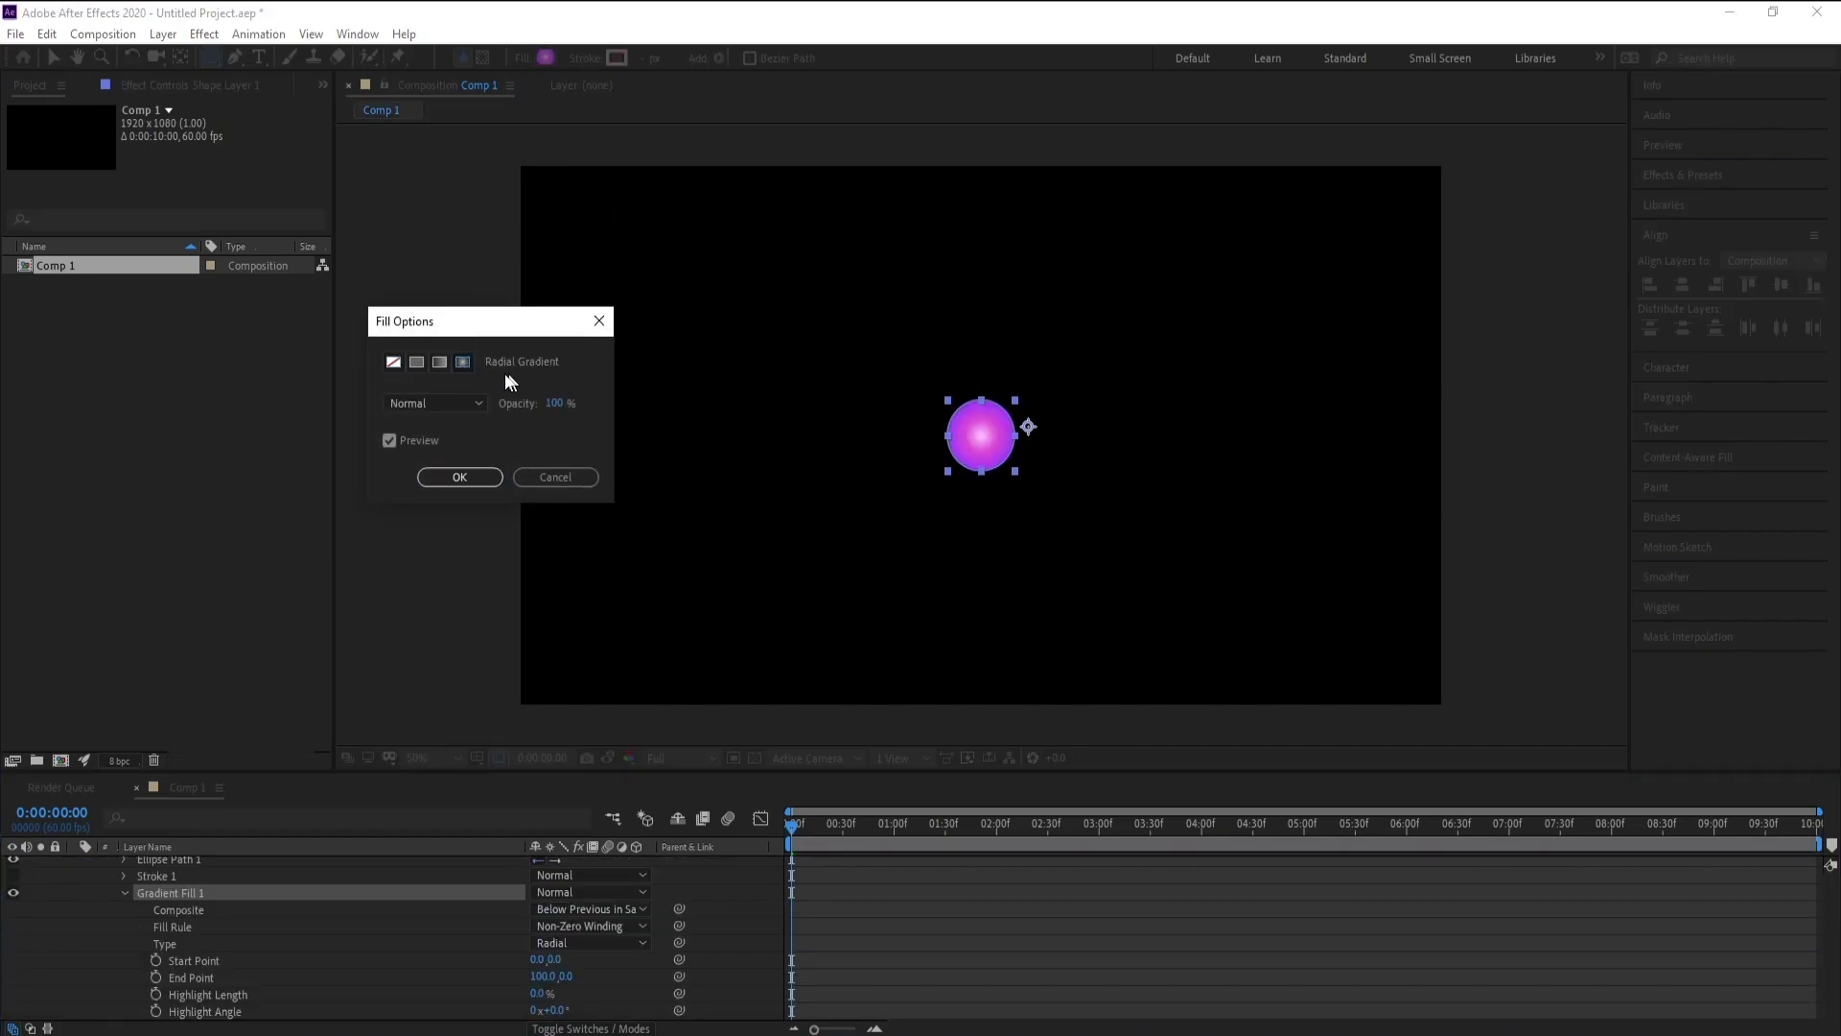
{"action": "left_click", "coordinate": [460, 478]}
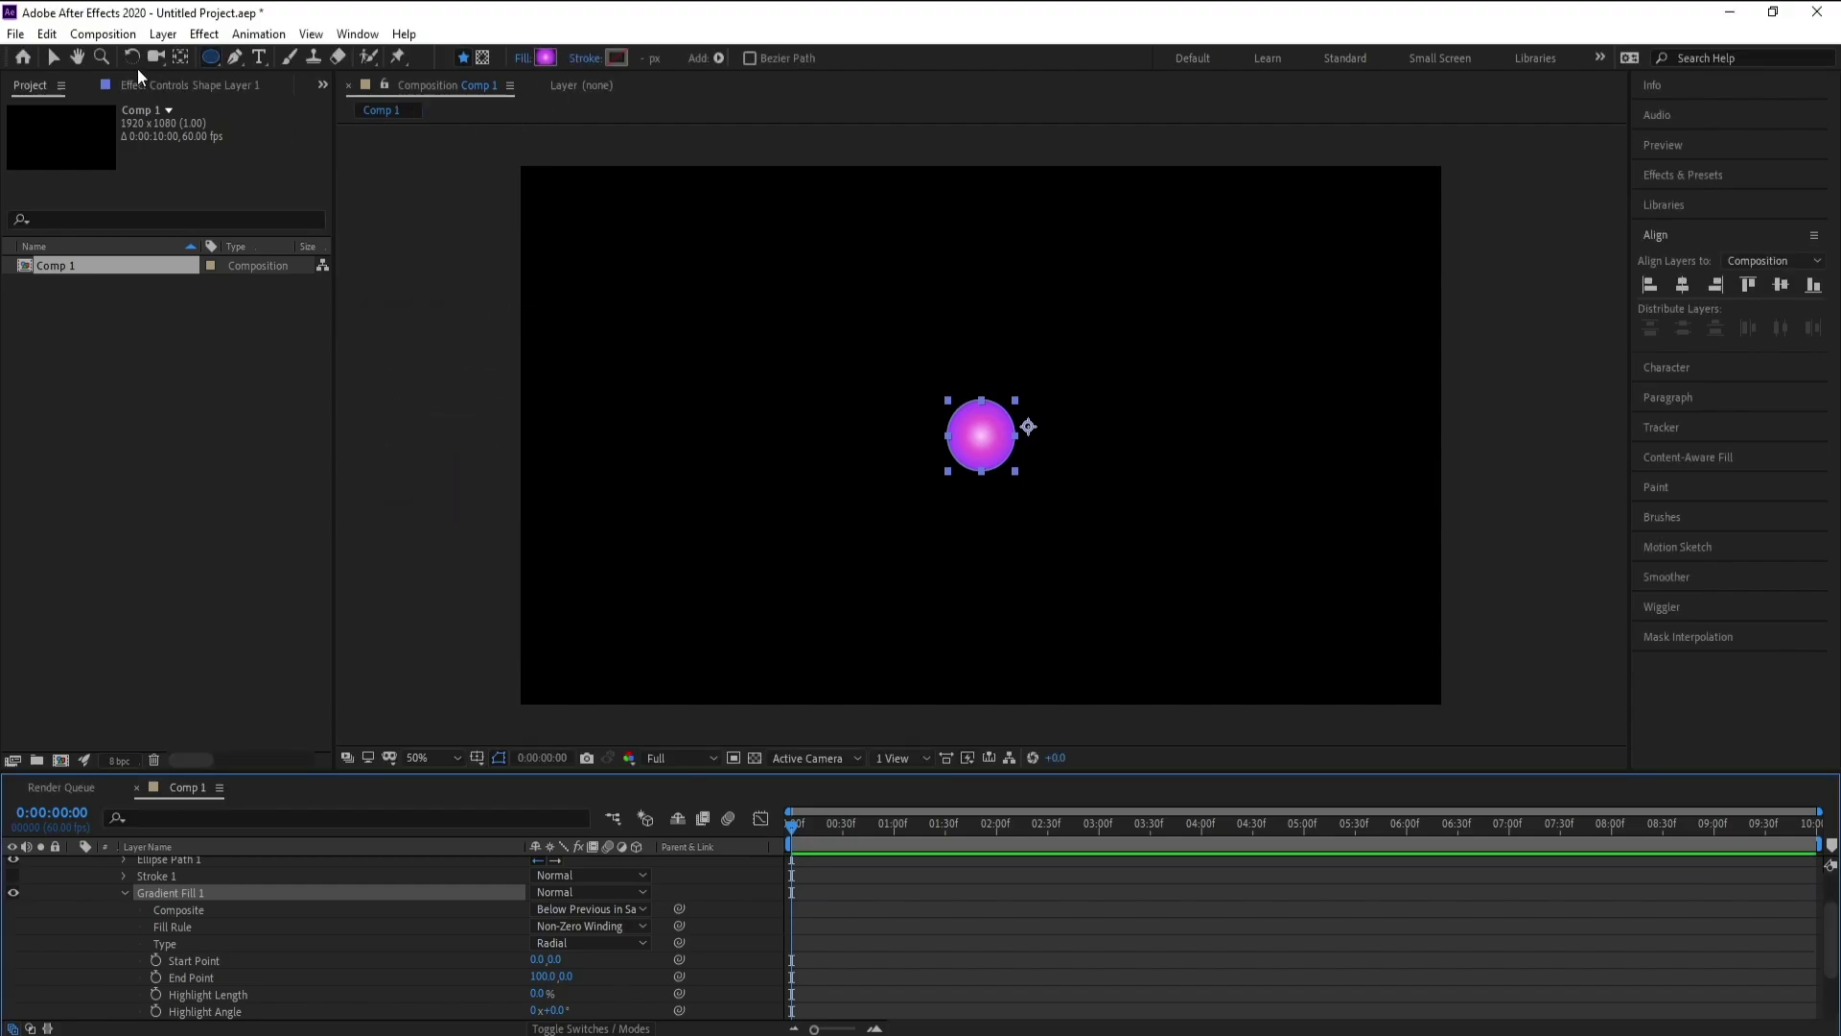
{"action": "left_click", "coordinate": [181, 56]}
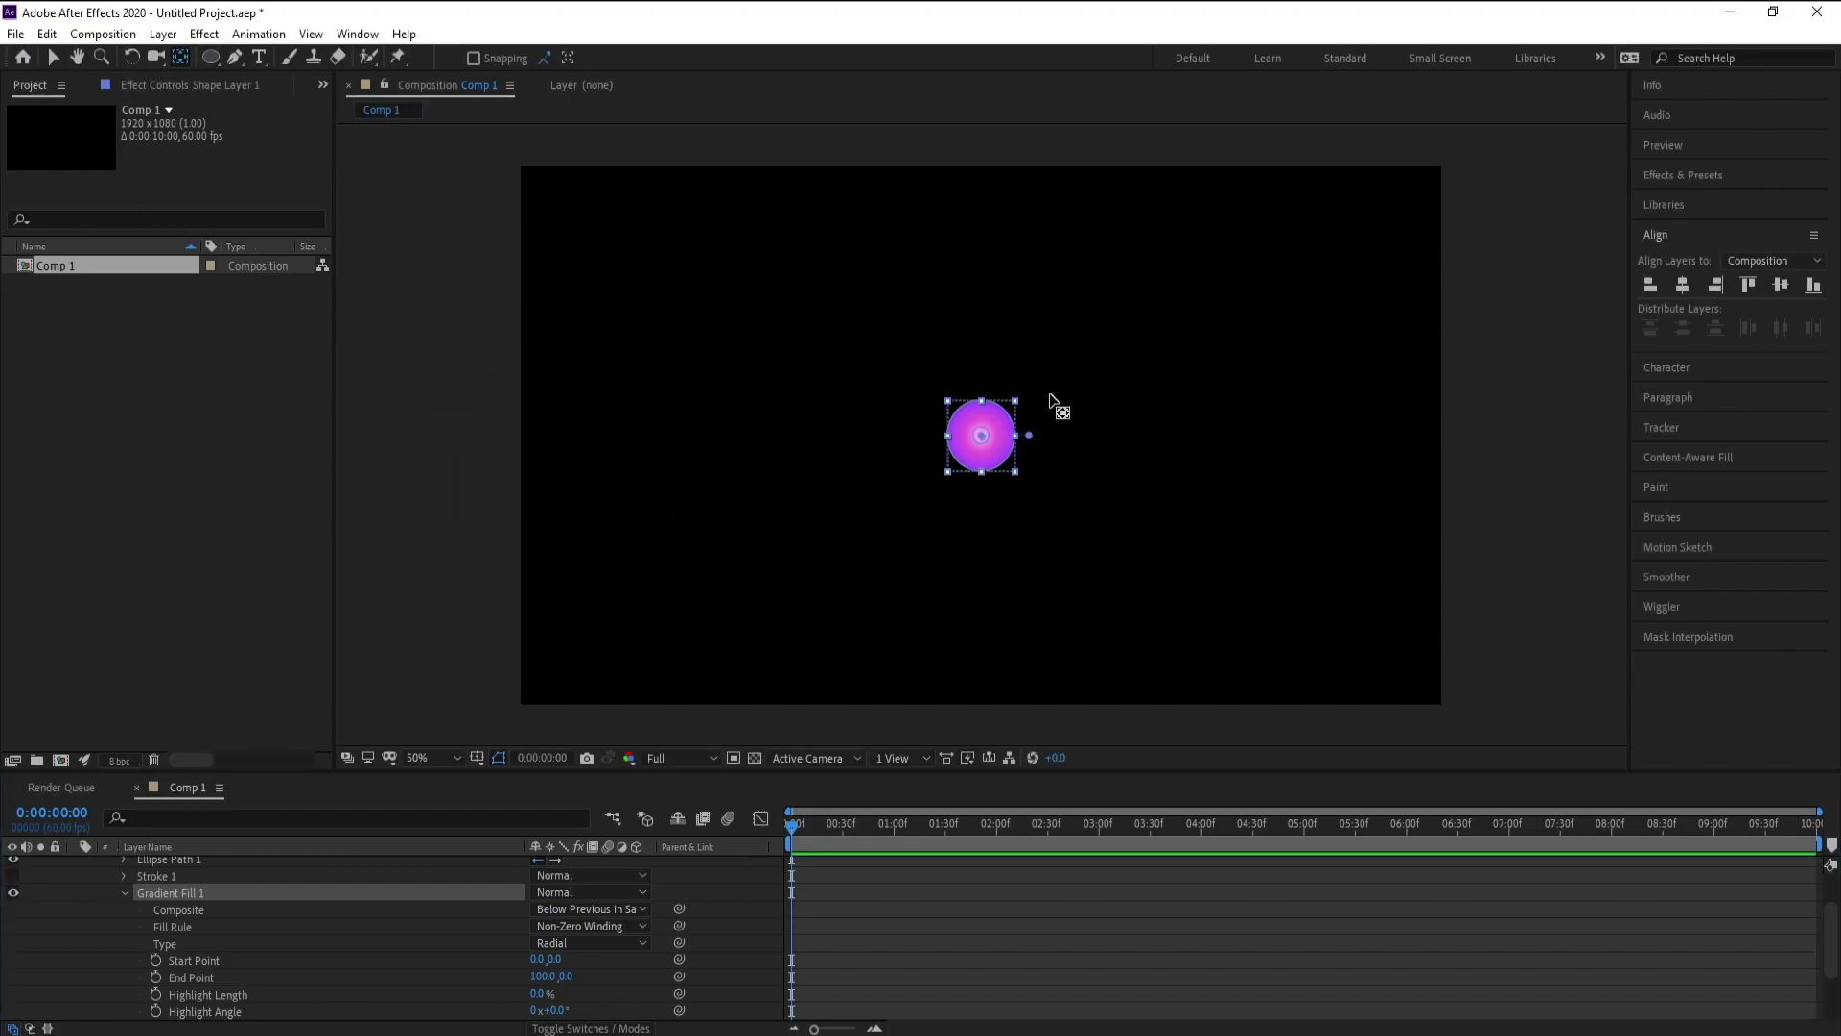
At 200% zoom, set the gradient to run from -92.5,-48.5 to 54.0,43.5.
{"action": "key", "text": "period"}
{"action": "key", "text": "period"}
{"action": "left_click_drag", "start_coordinate": [967, 516], "coordinate": [935, 450]}
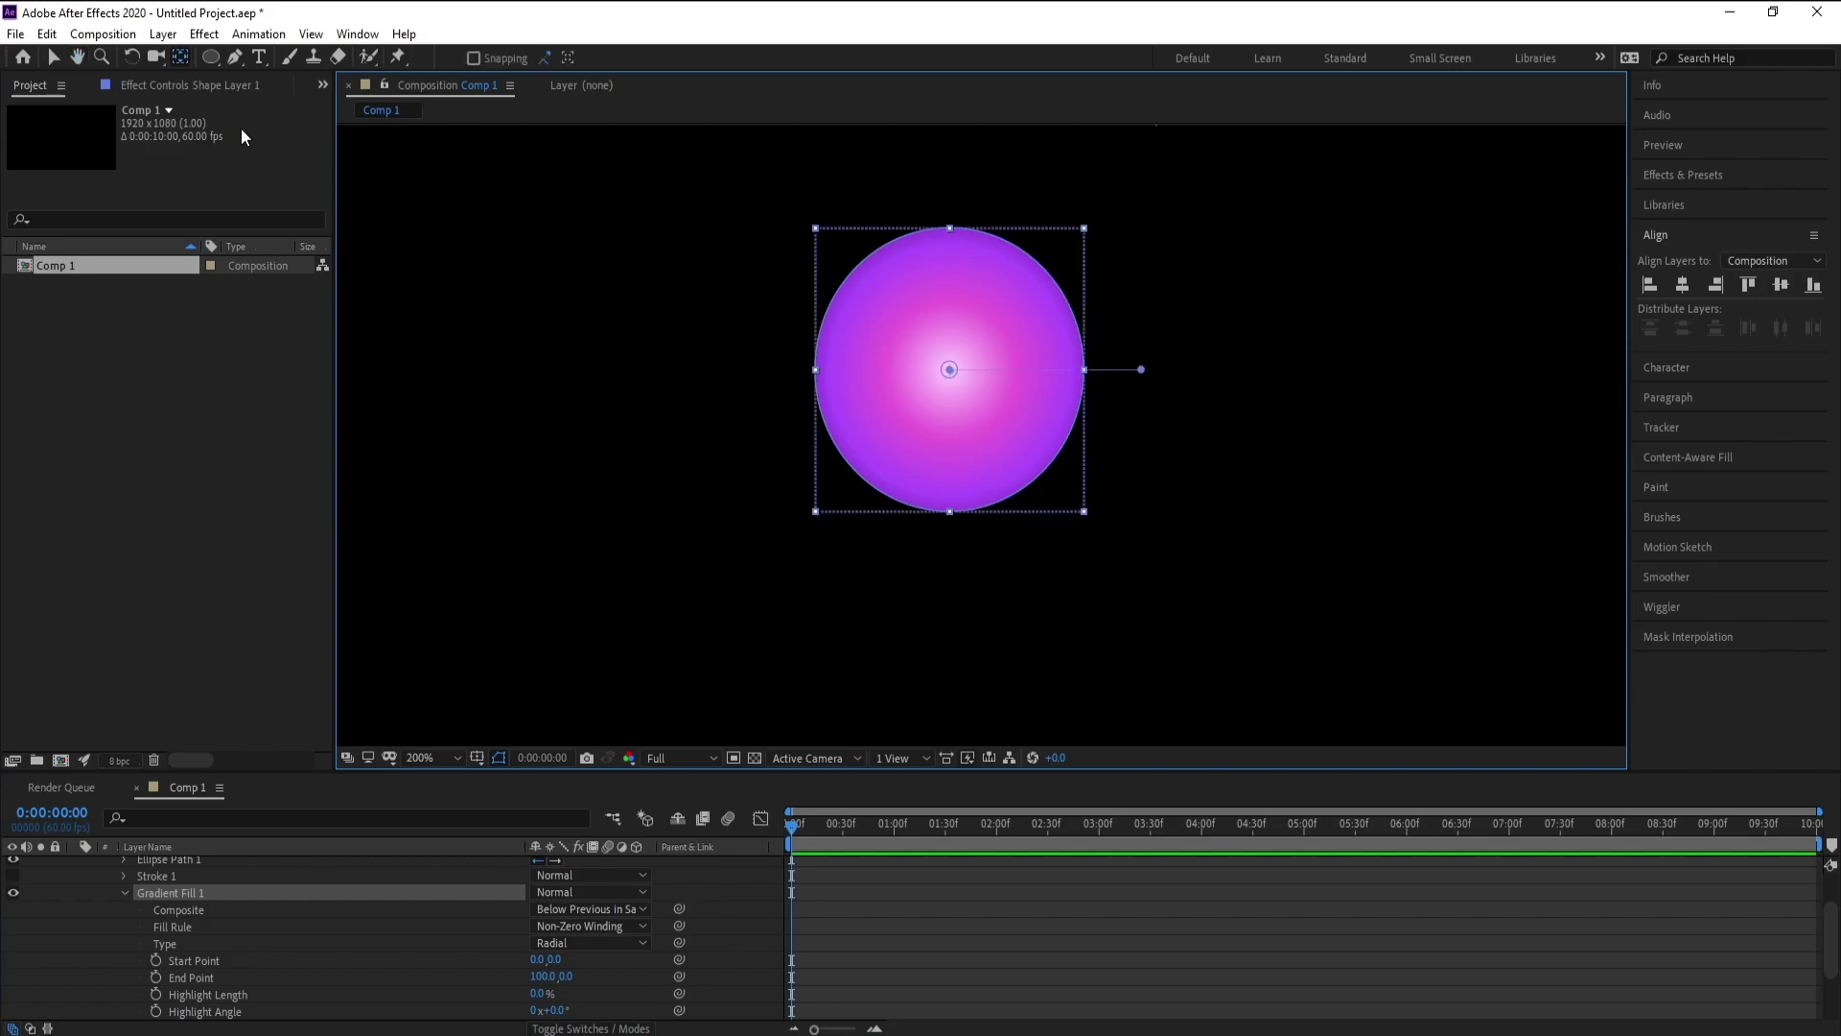
{"action": "left_click_drag", "start_coordinate": [1141, 369], "coordinate": [1055, 453]}
{"action": "left_click_drag", "start_coordinate": [949, 369], "coordinate": [858, 287]}
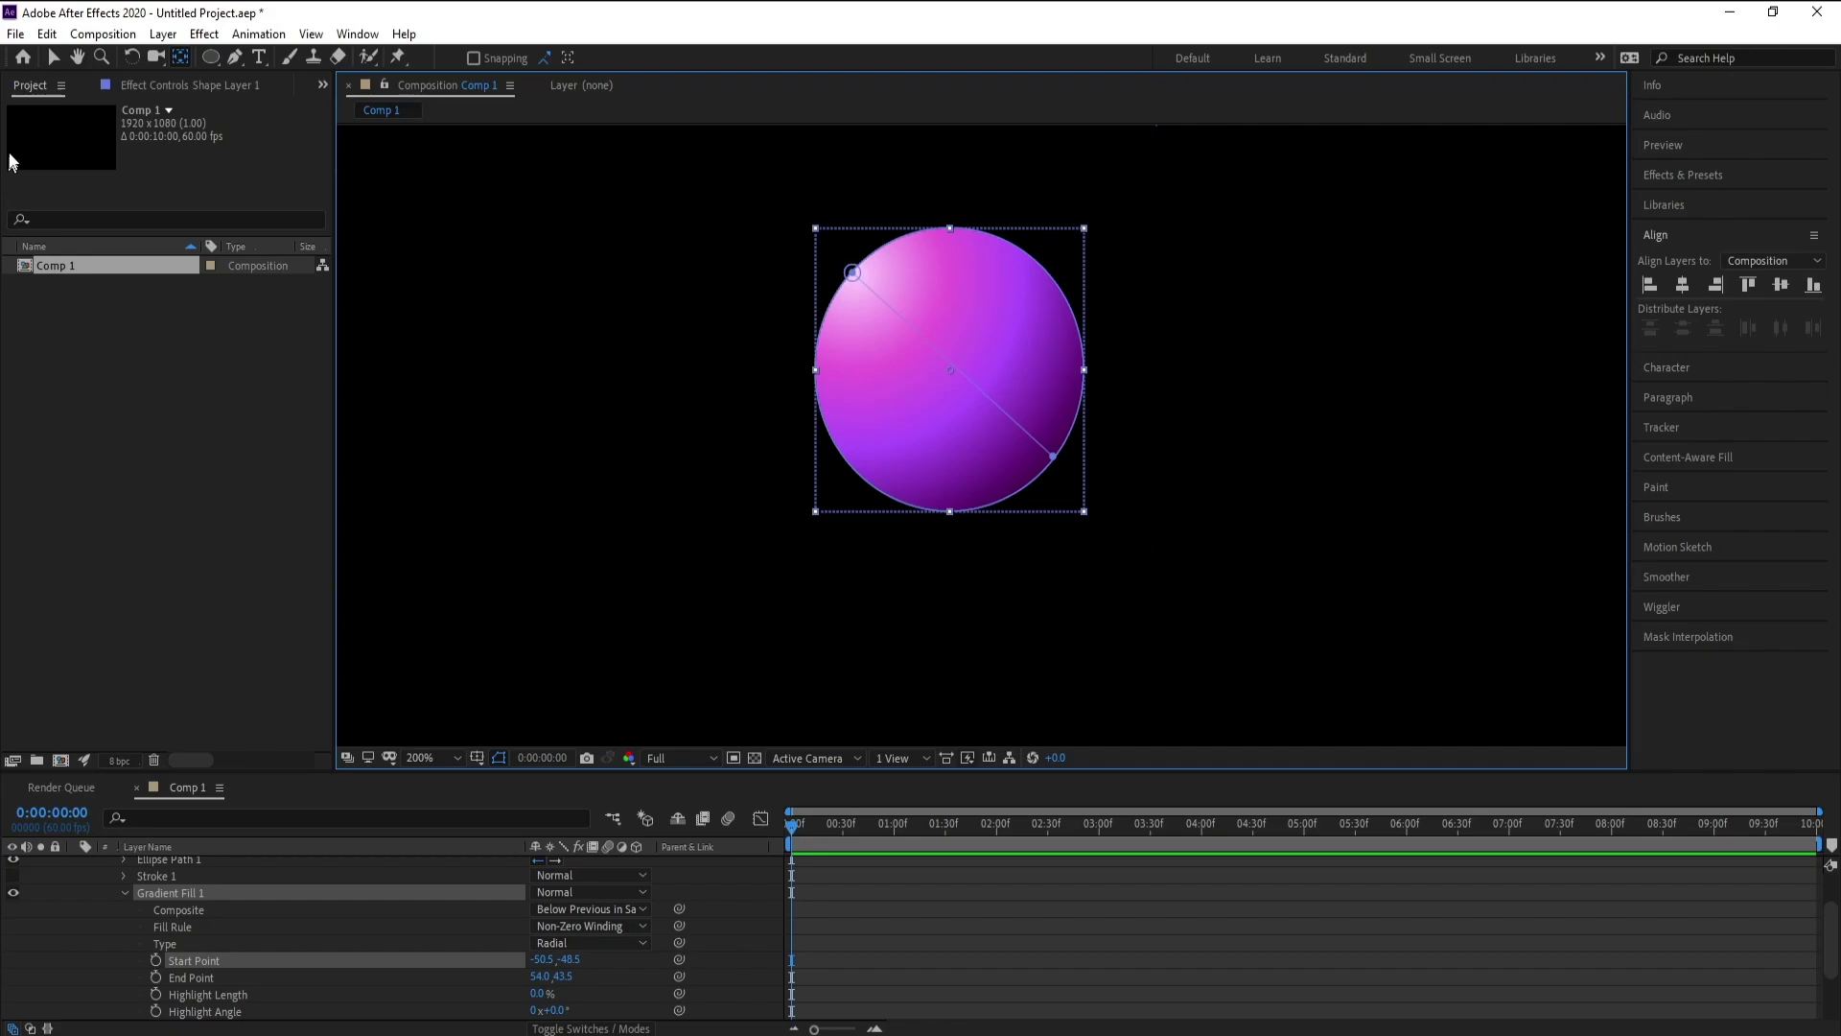
{"action": "left_click", "coordinate": [55, 60]}
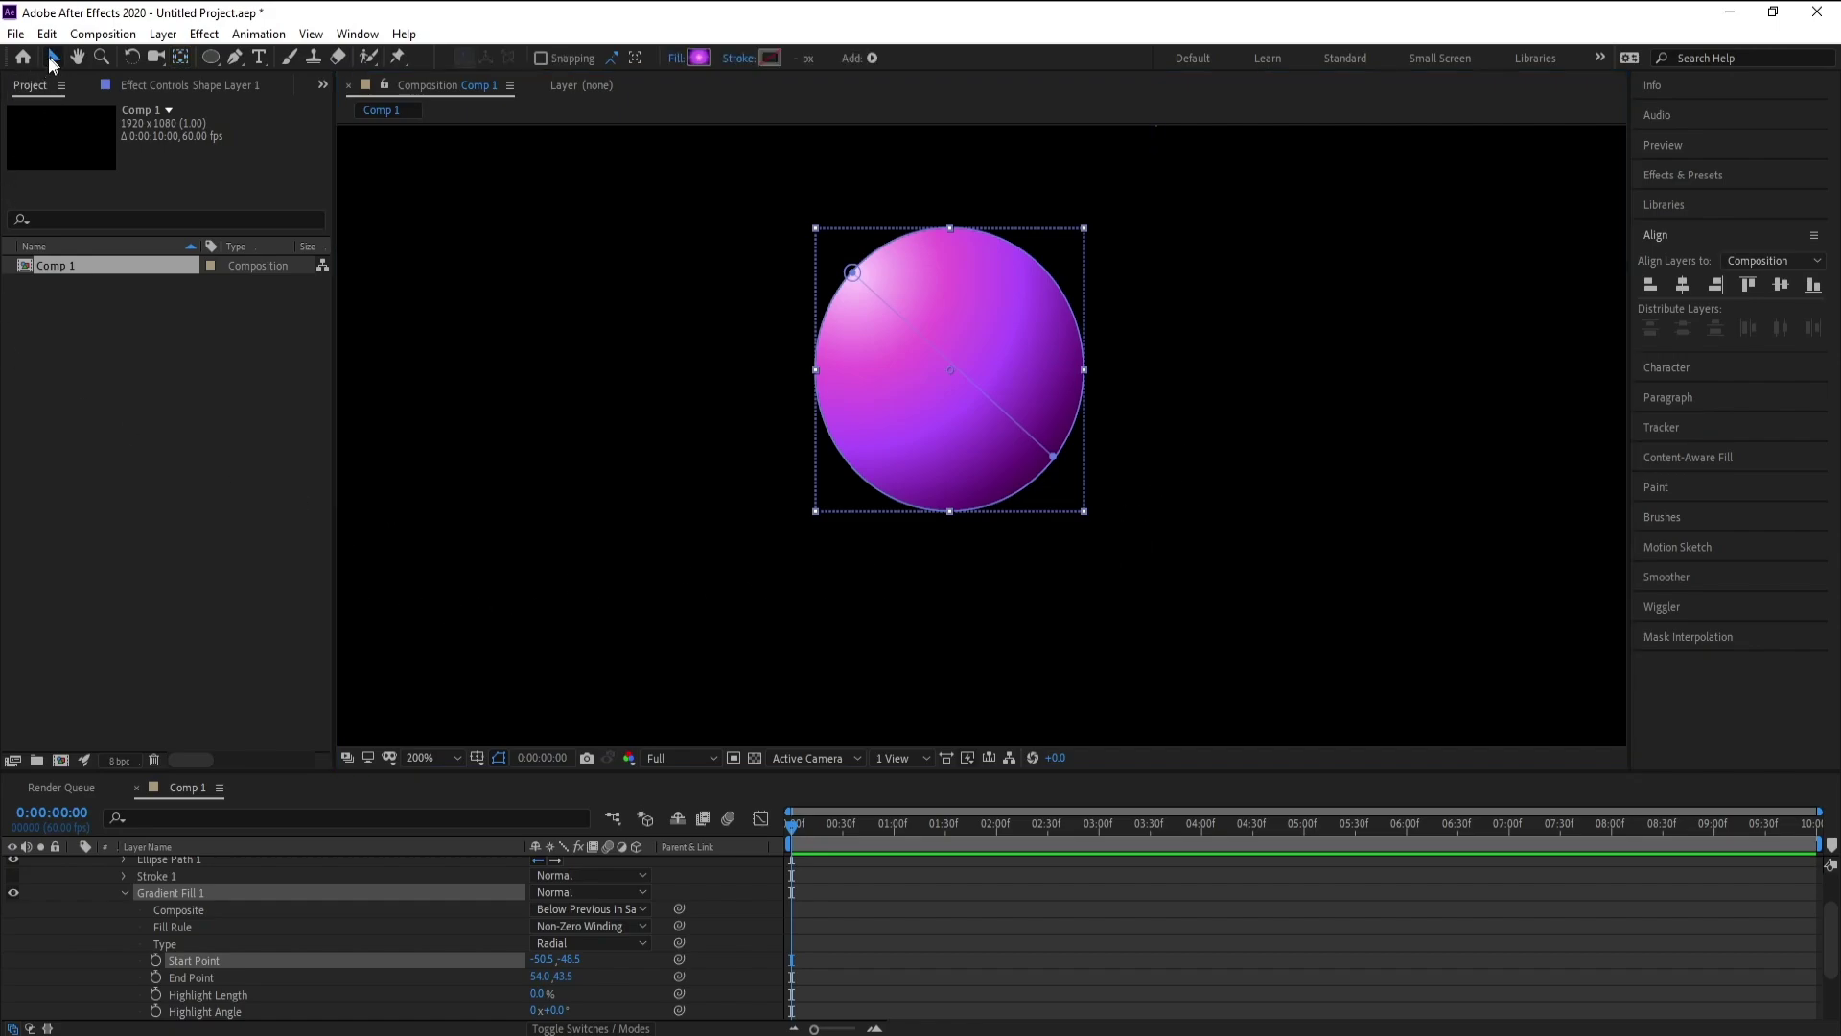
Darken the gradient's 63.2% middle stop to a deeper purple.
{"action": "left_click", "coordinate": [699, 57]}
{"action": "left_click_drag", "start_coordinate": [397, 184], "coordinate": [377, 175]}
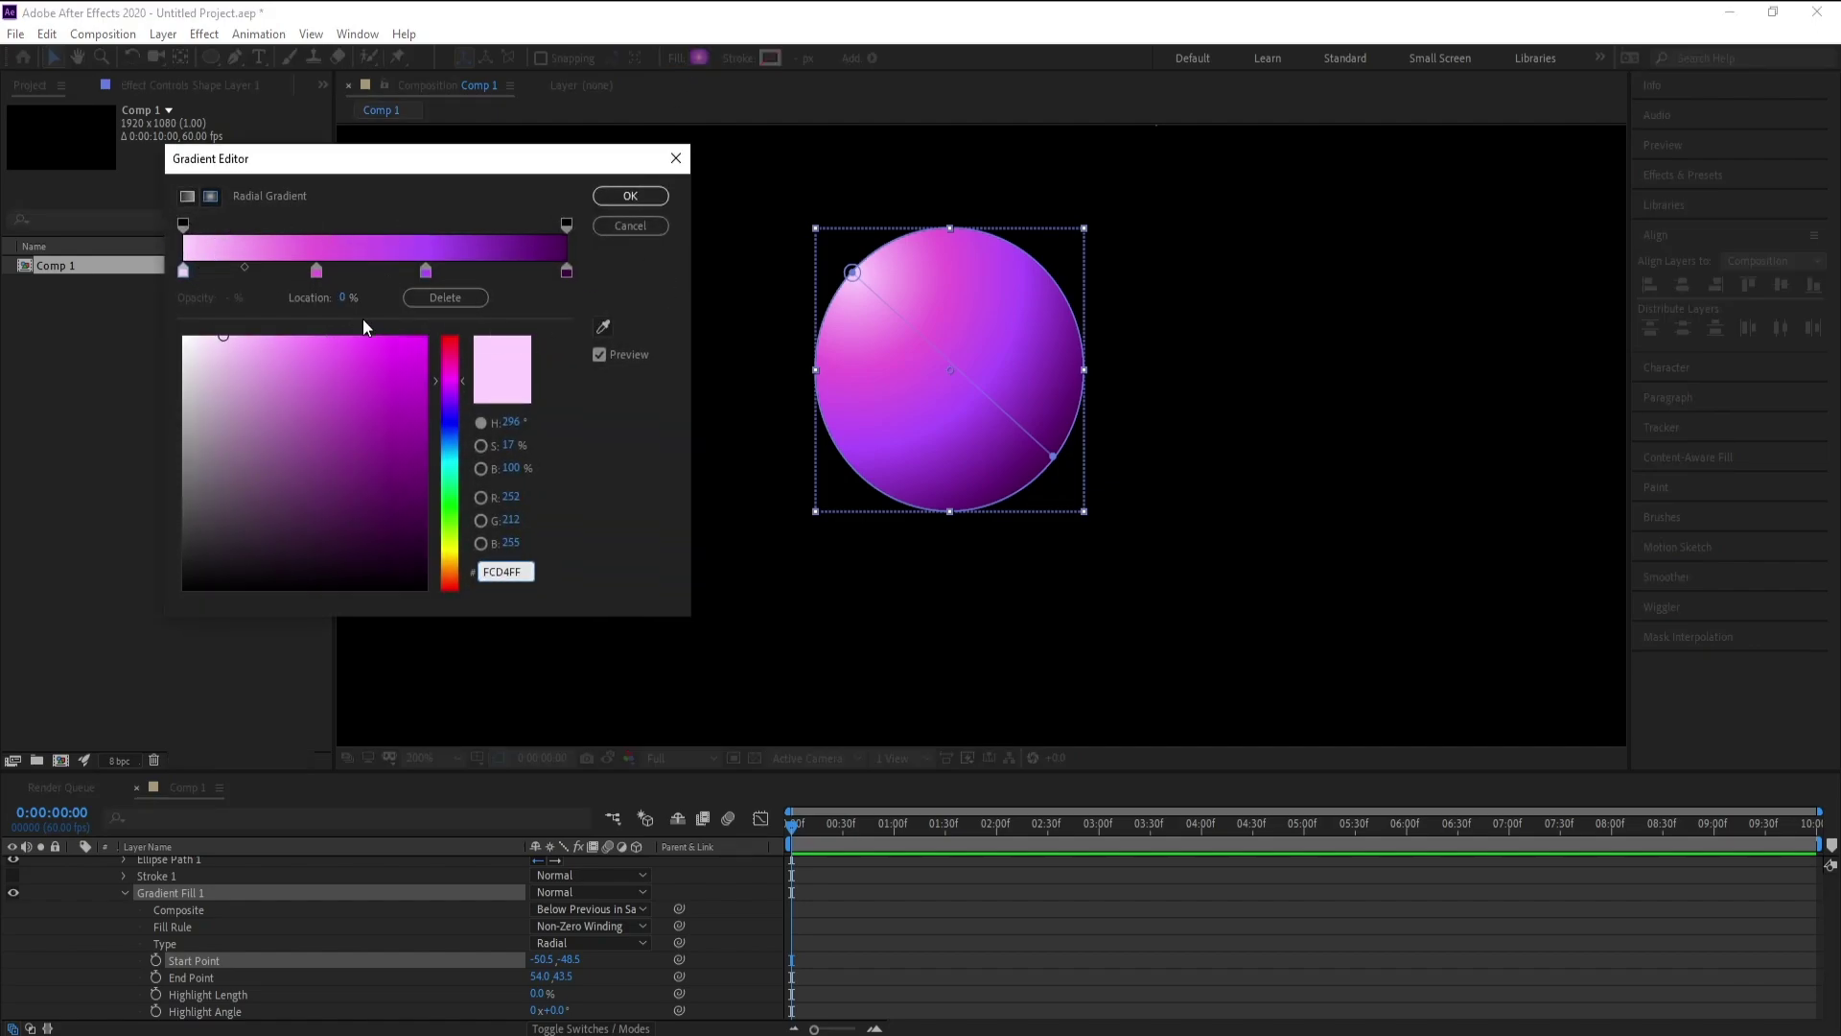
{"action": "left_click", "coordinate": [424, 273]}
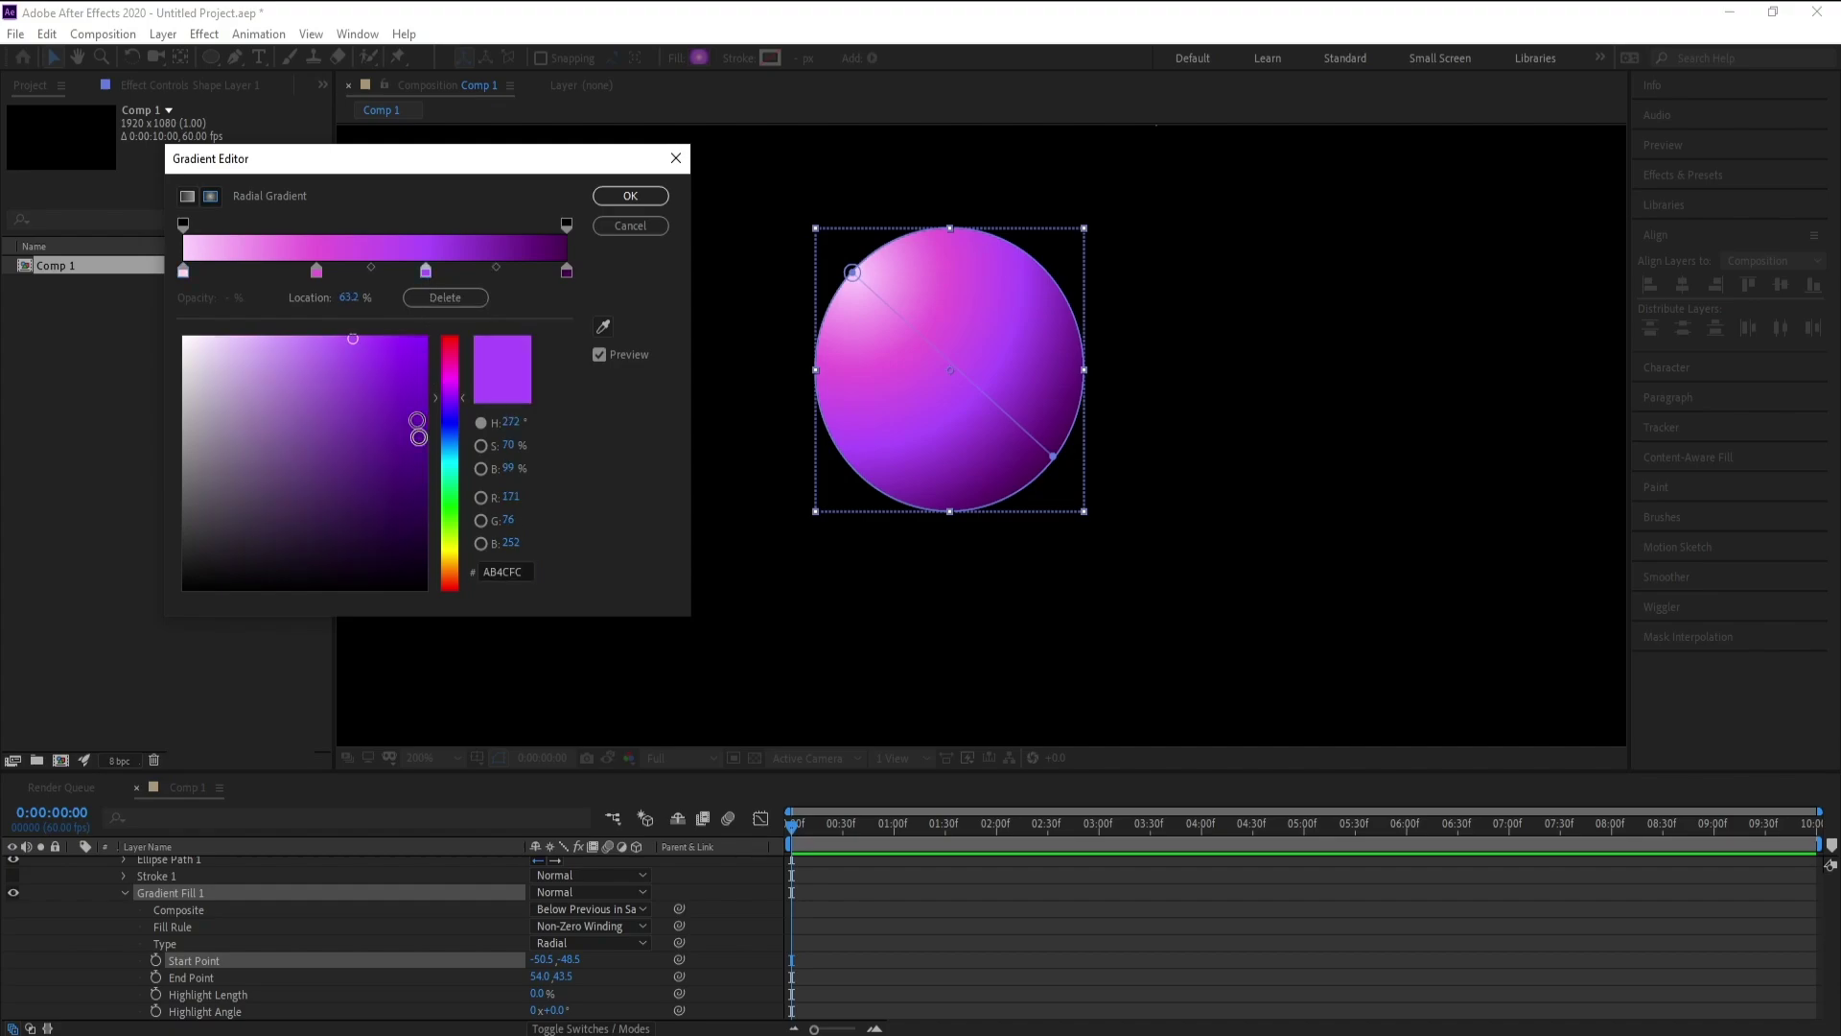
{"action": "left_click_drag", "start_coordinate": [404, 381], "coordinate": [411, 373]}
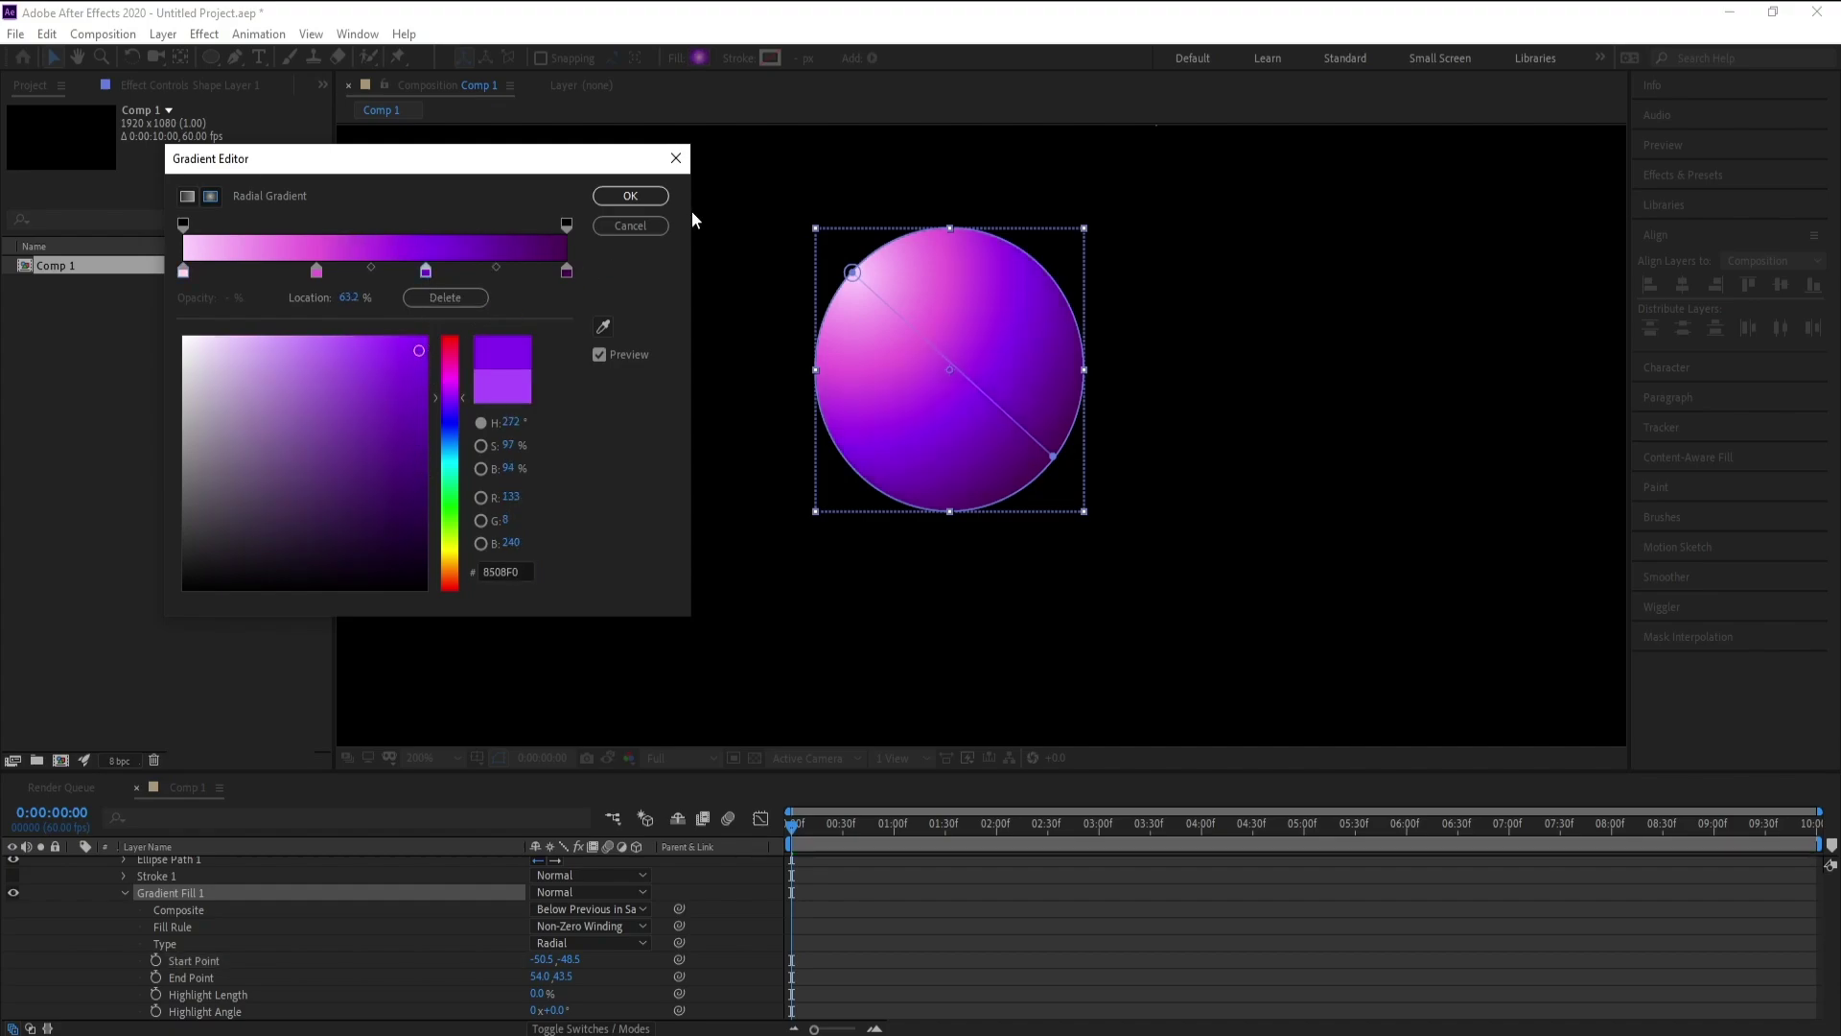
{"action": "left_click", "coordinate": [630, 196]}
Rename Shape Layer 1 to Ball Maske.
{"action": "scroll", "coordinate": [1003, 416], "scroll_direction": "down", "scroll_amount": 2}
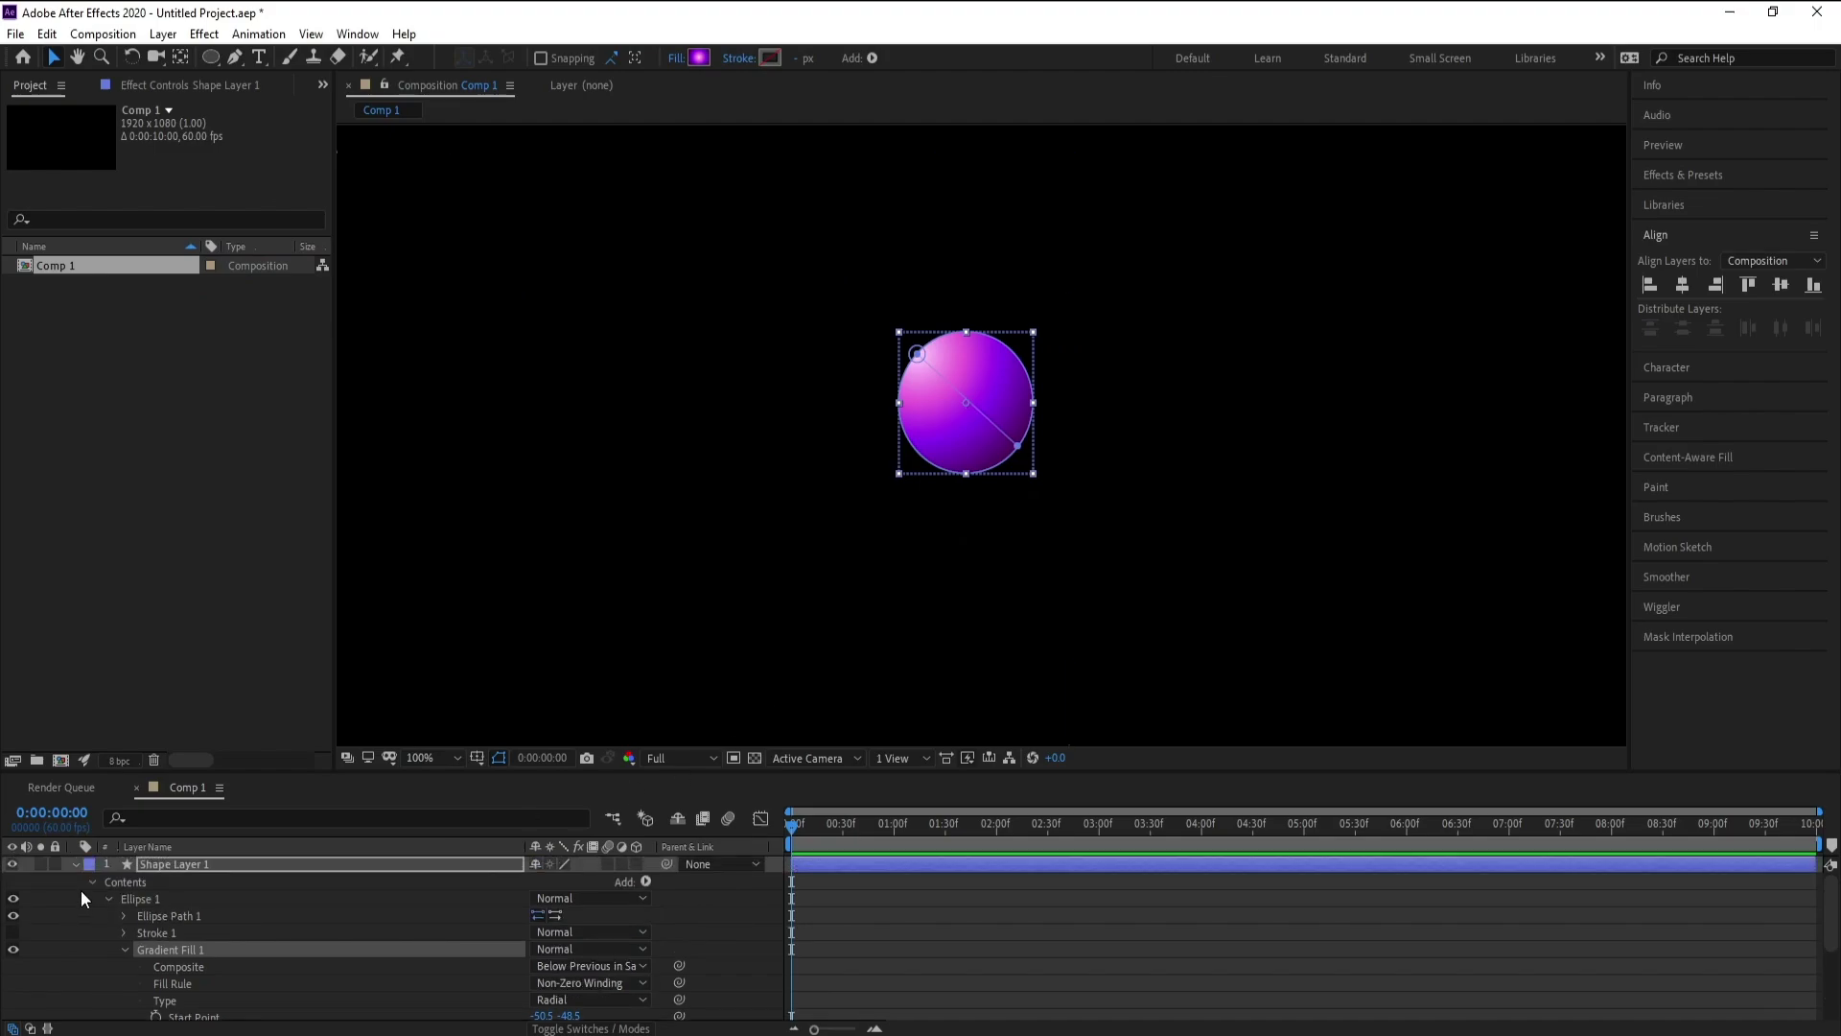
{"action": "key", "text": "ctrl+grave"}
{"action": "right_click", "coordinate": [146, 864]}
{"action": "left_click", "coordinate": [169, 857]}
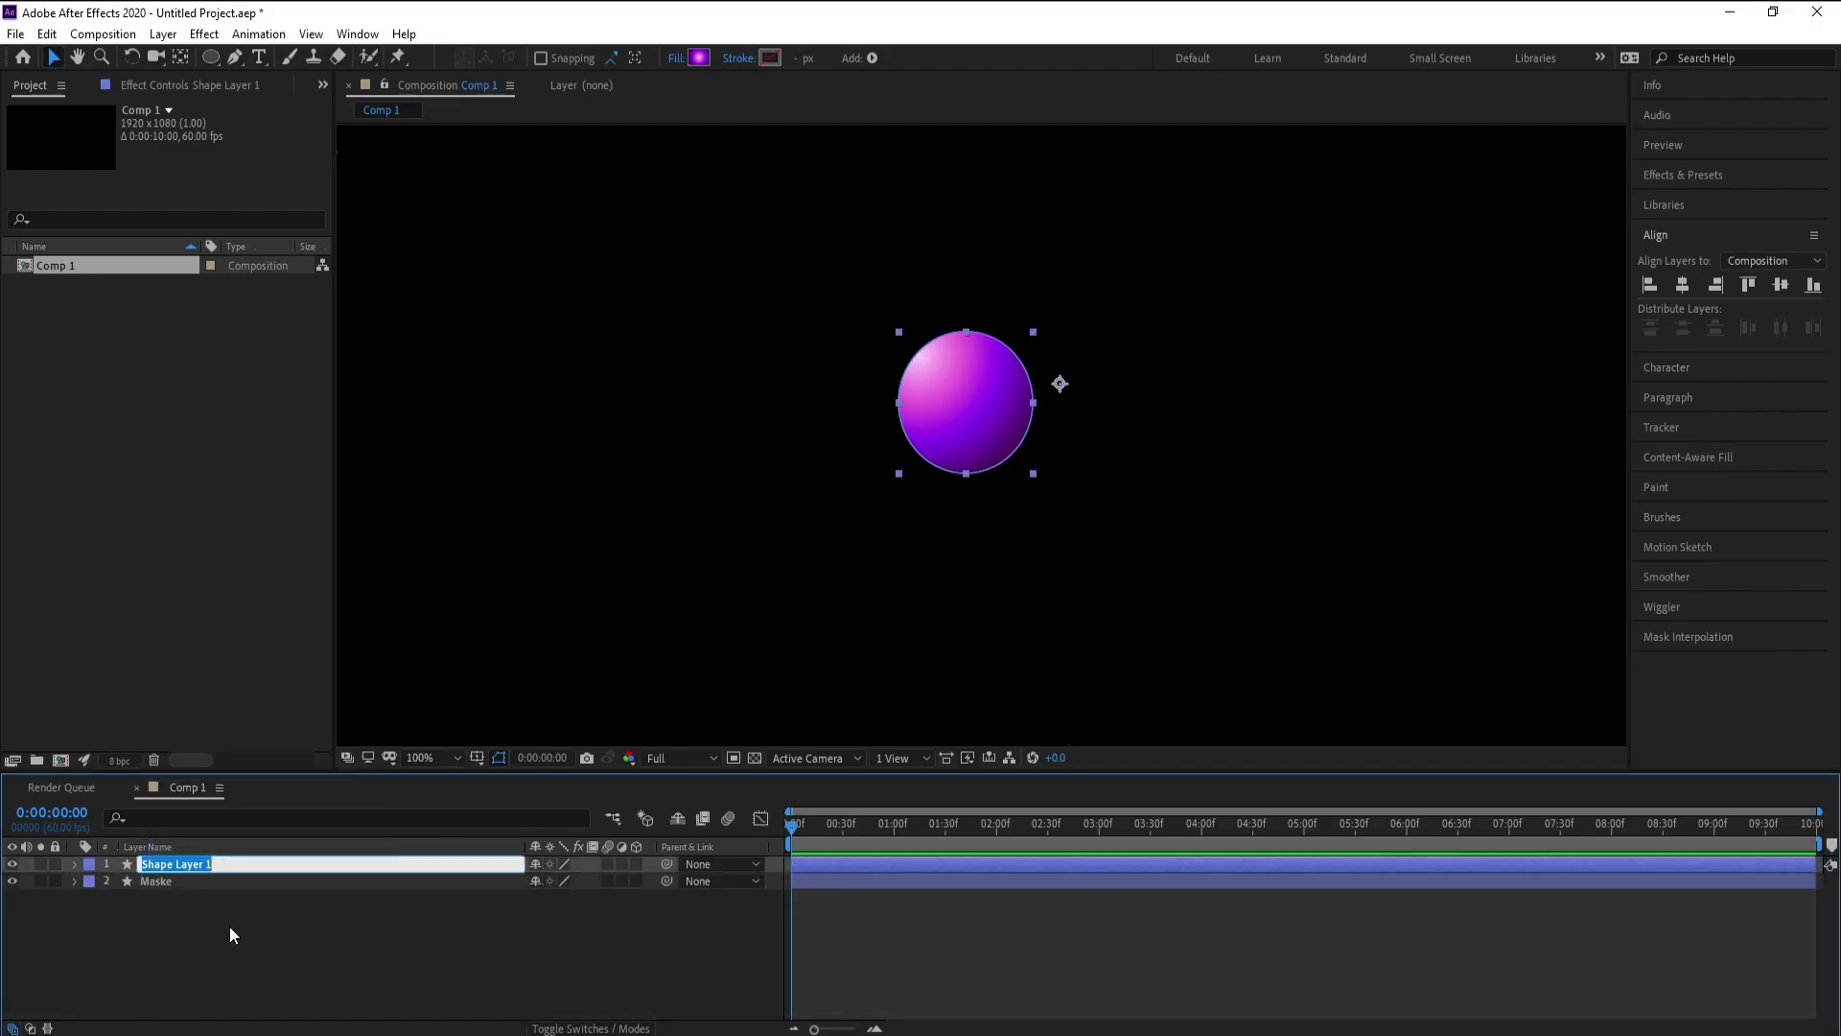
{"action": "type", "text": "Ball Maske"}
{"action": "key", "text": "Return"}
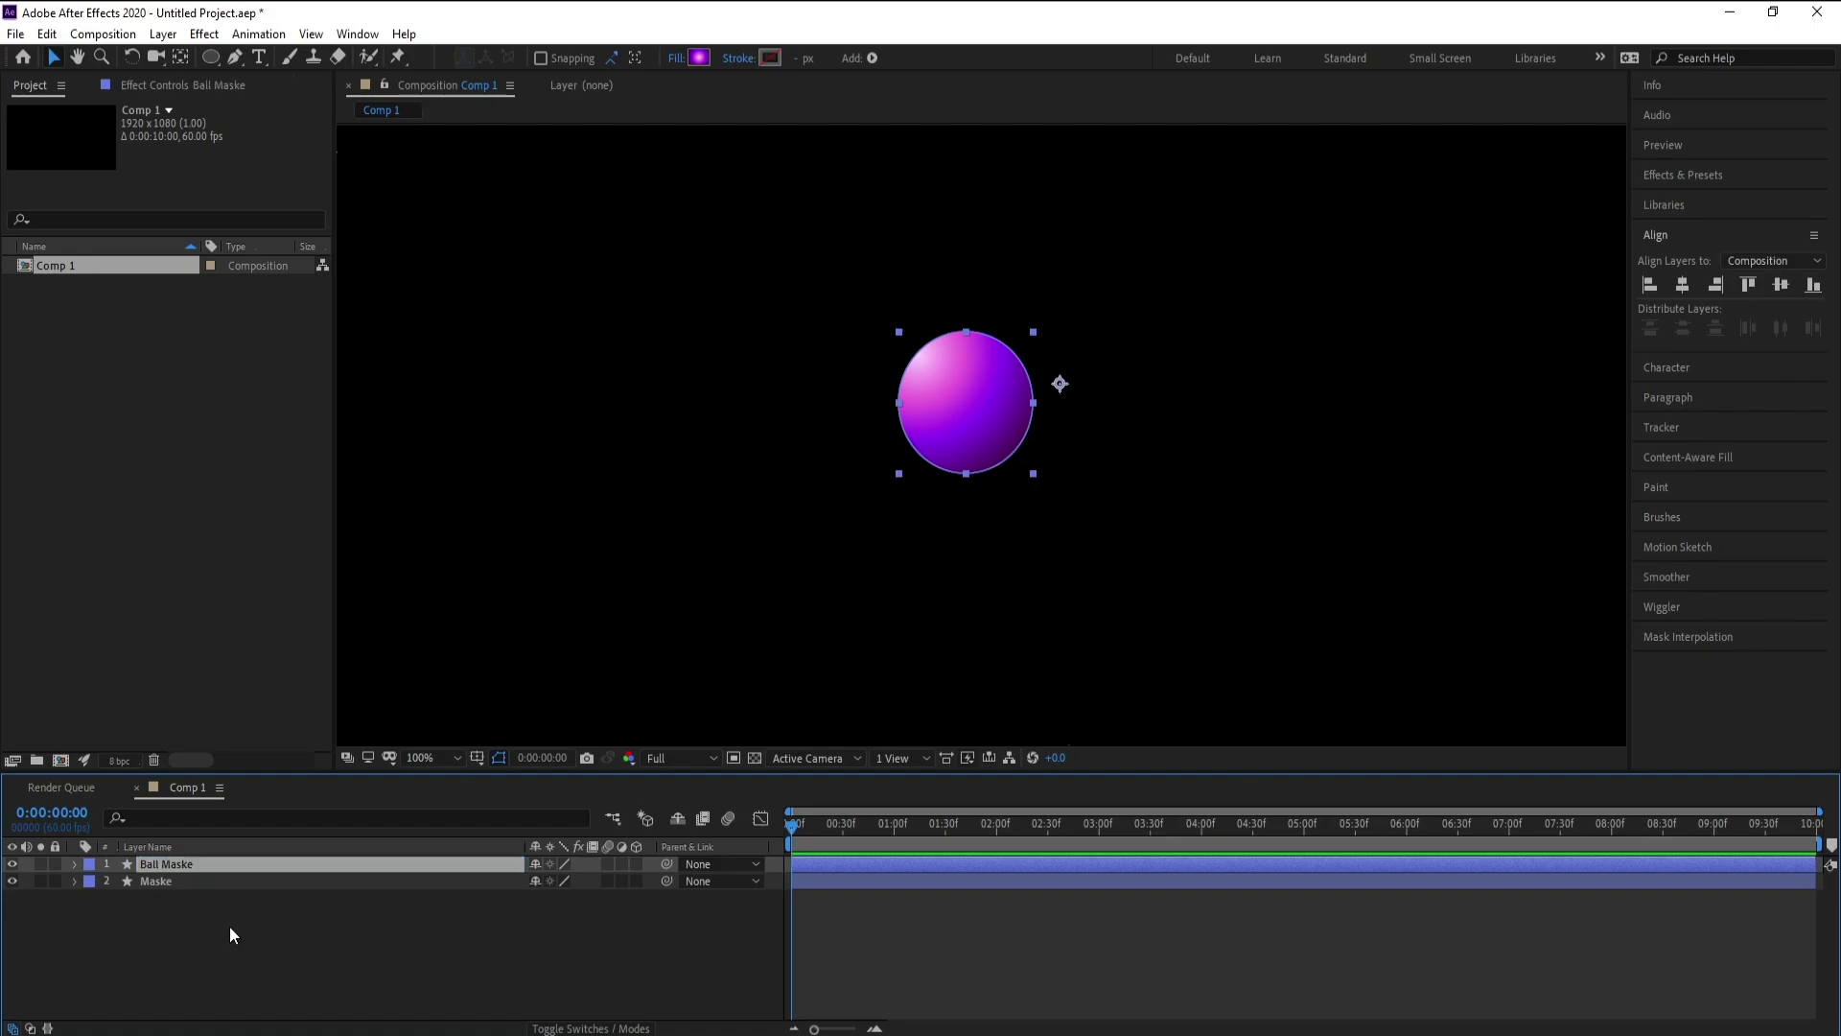
{"action": "left_click_drag", "start_coordinate": [228, 935], "coordinate": [165, 882]}
Select the Maske layer's Path 1 Path property, then select Ball Maske.
{"action": "scroll", "coordinate": [824, 686], "scroll_direction": "down", "scroll_amount": 2}
{"action": "left_click", "coordinate": [75, 884]}
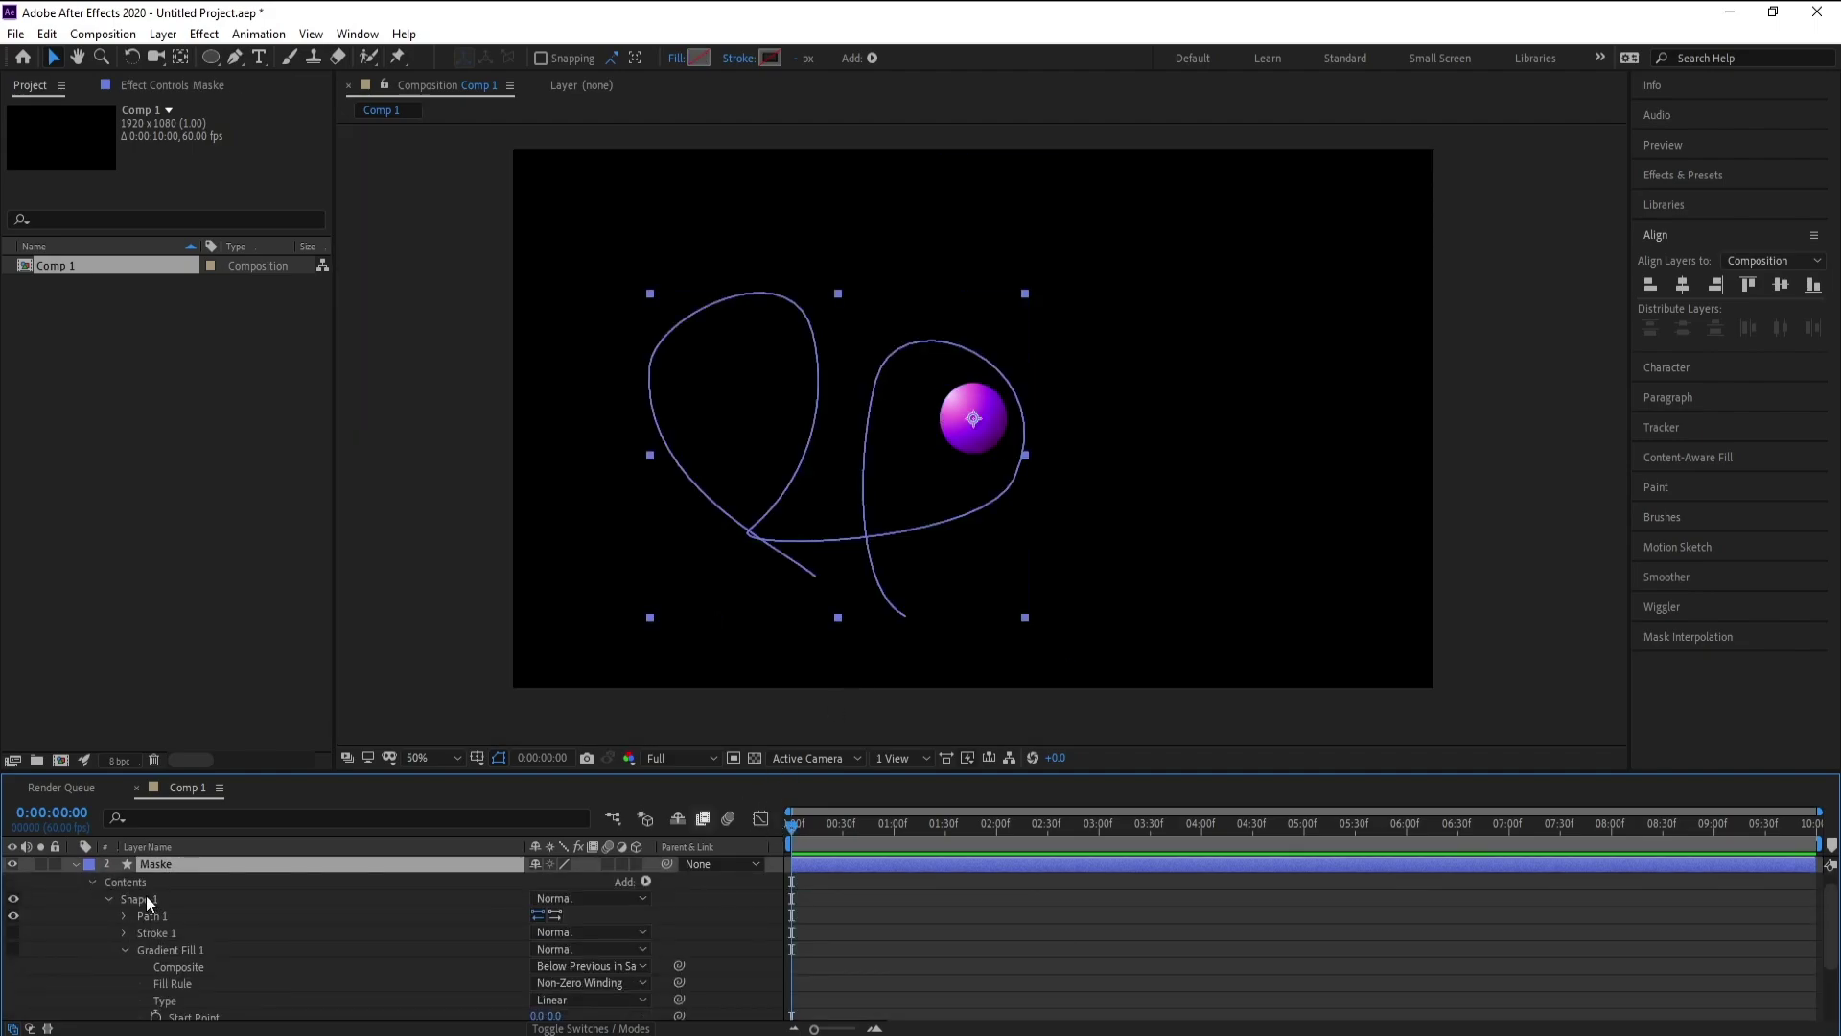
{"action": "left_click", "coordinate": [148, 917]}
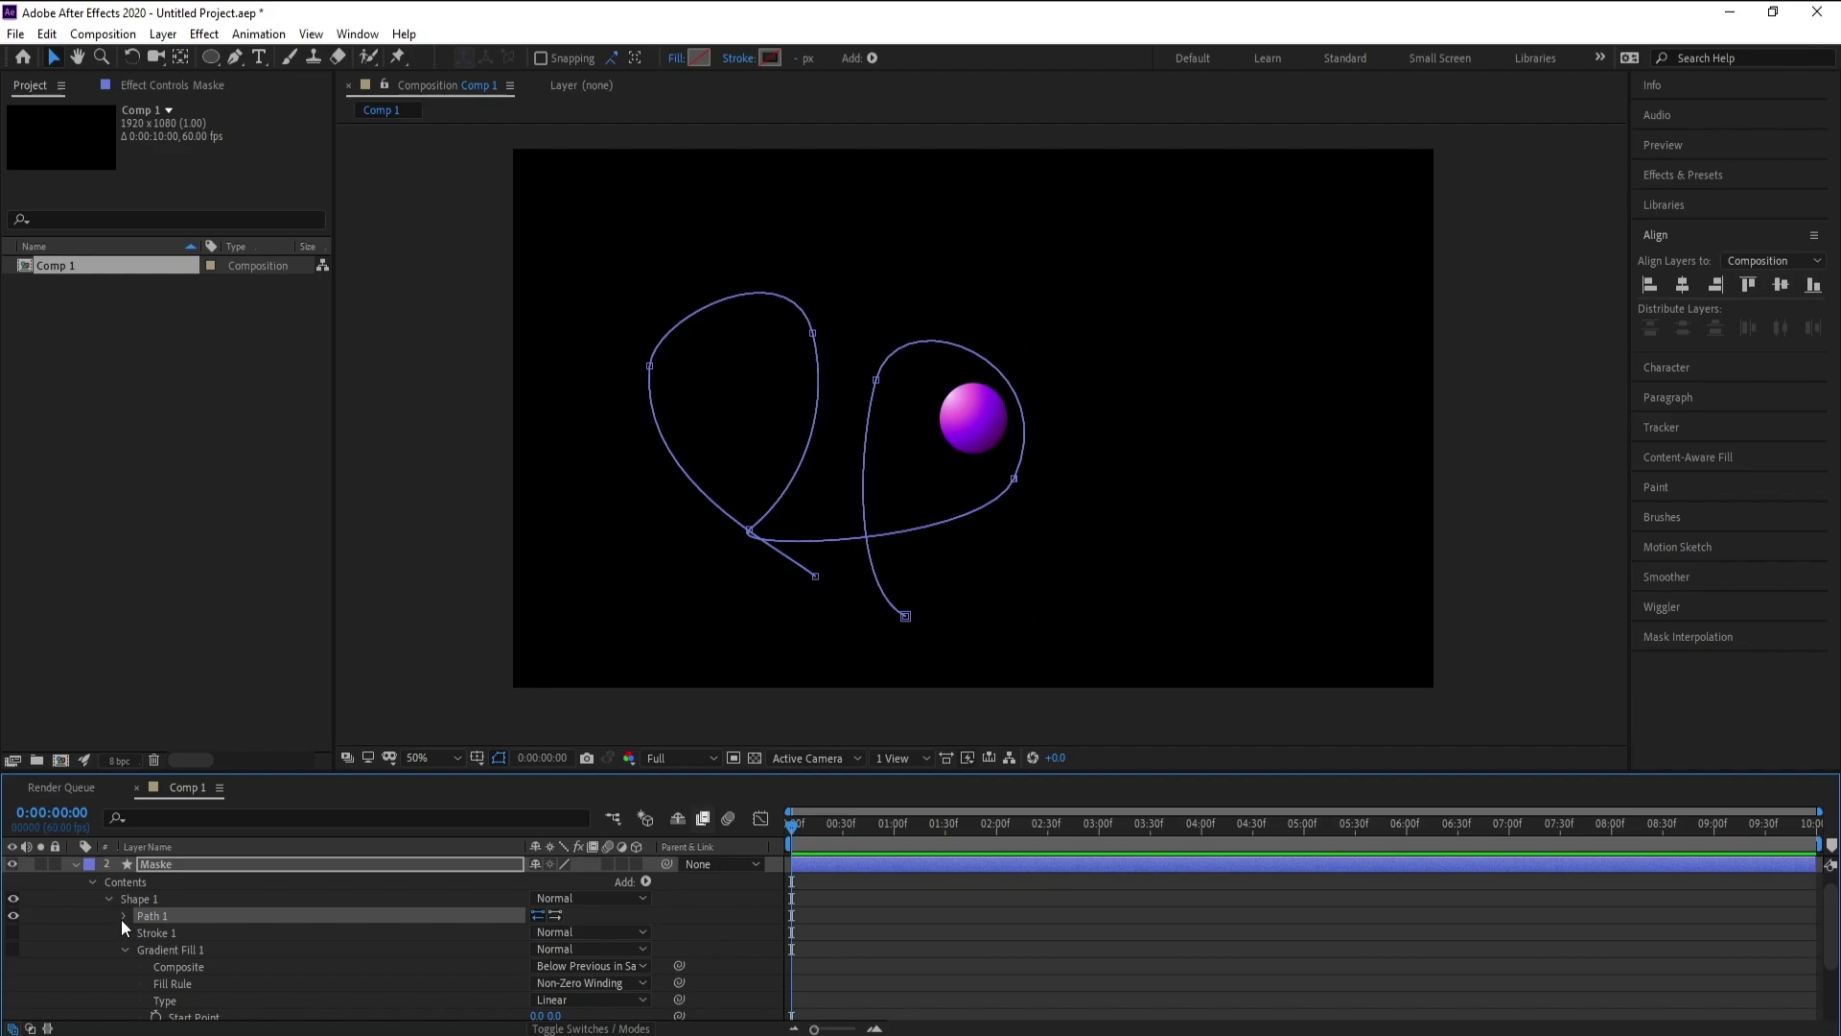
{"action": "left_click", "coordinate": [124, 916]}
{"action": "left_click", "coordinate": [181, 935]}
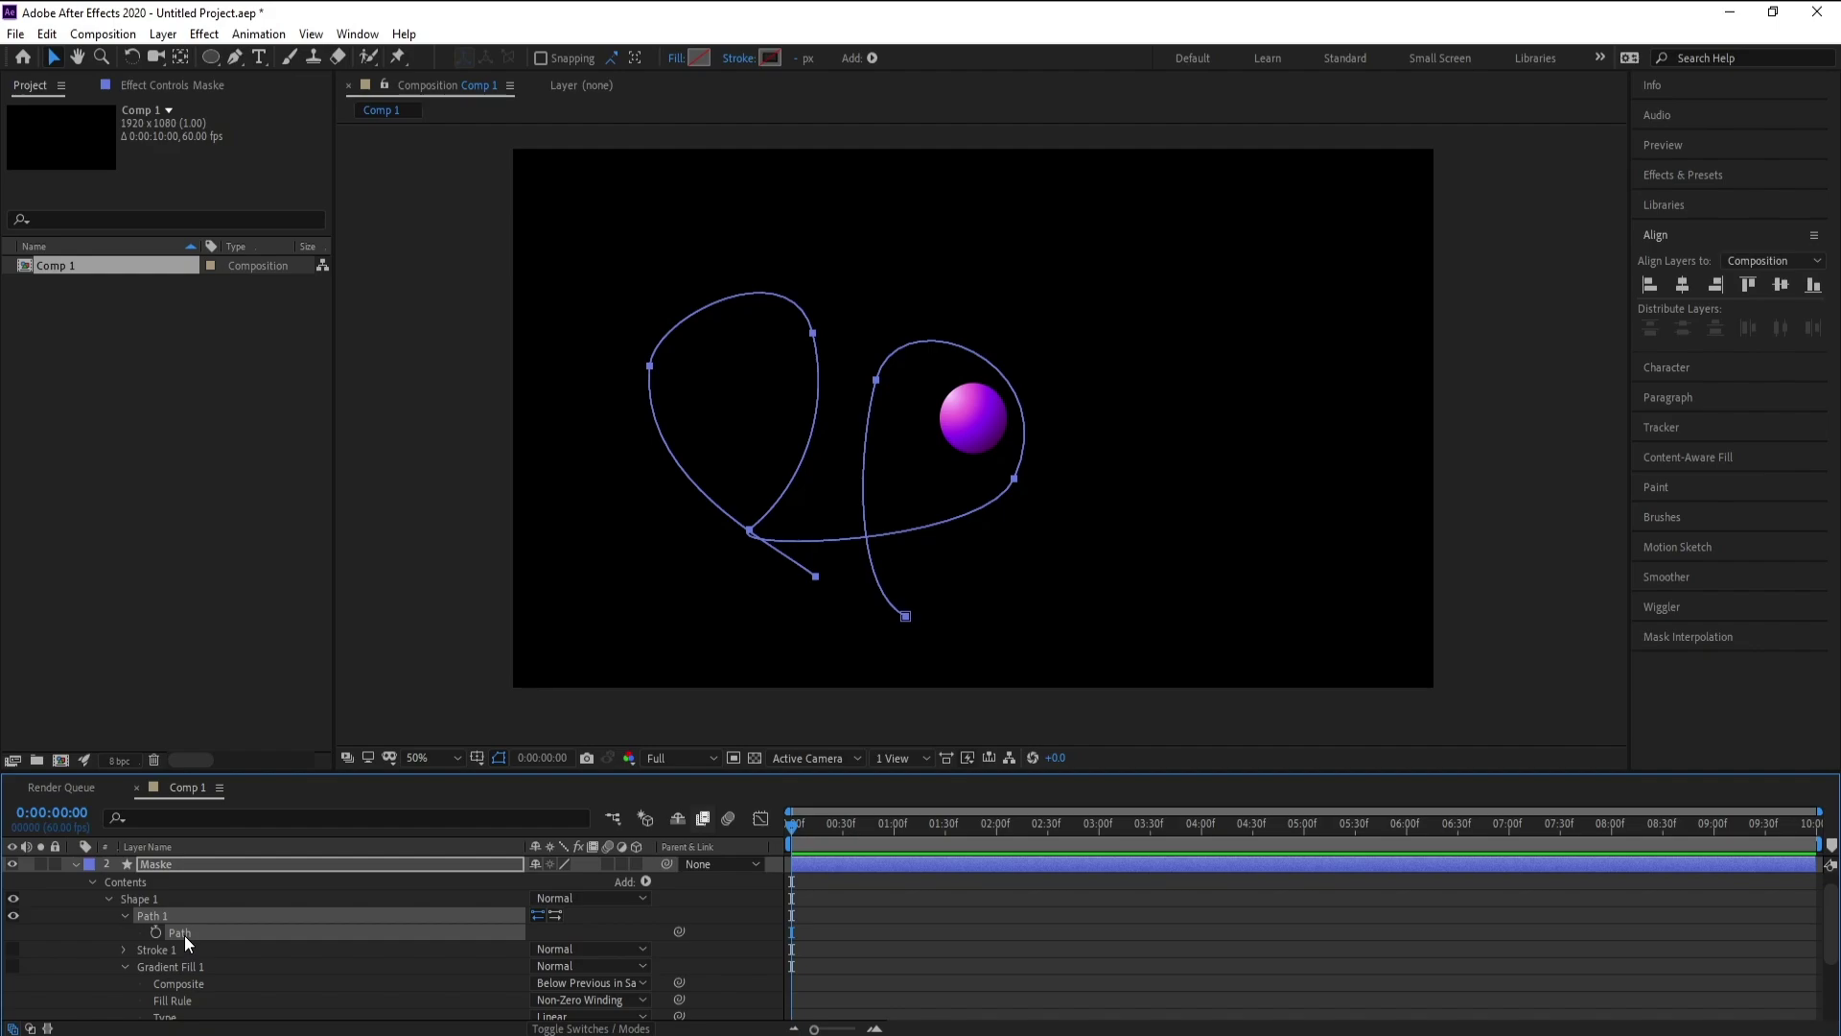
{"action": "scroll", "coordinate": [182, 930], "scroll_direction": "up", "scroll_amount": 1}
{"action": "left_click", "coordinate": [178, 866]}
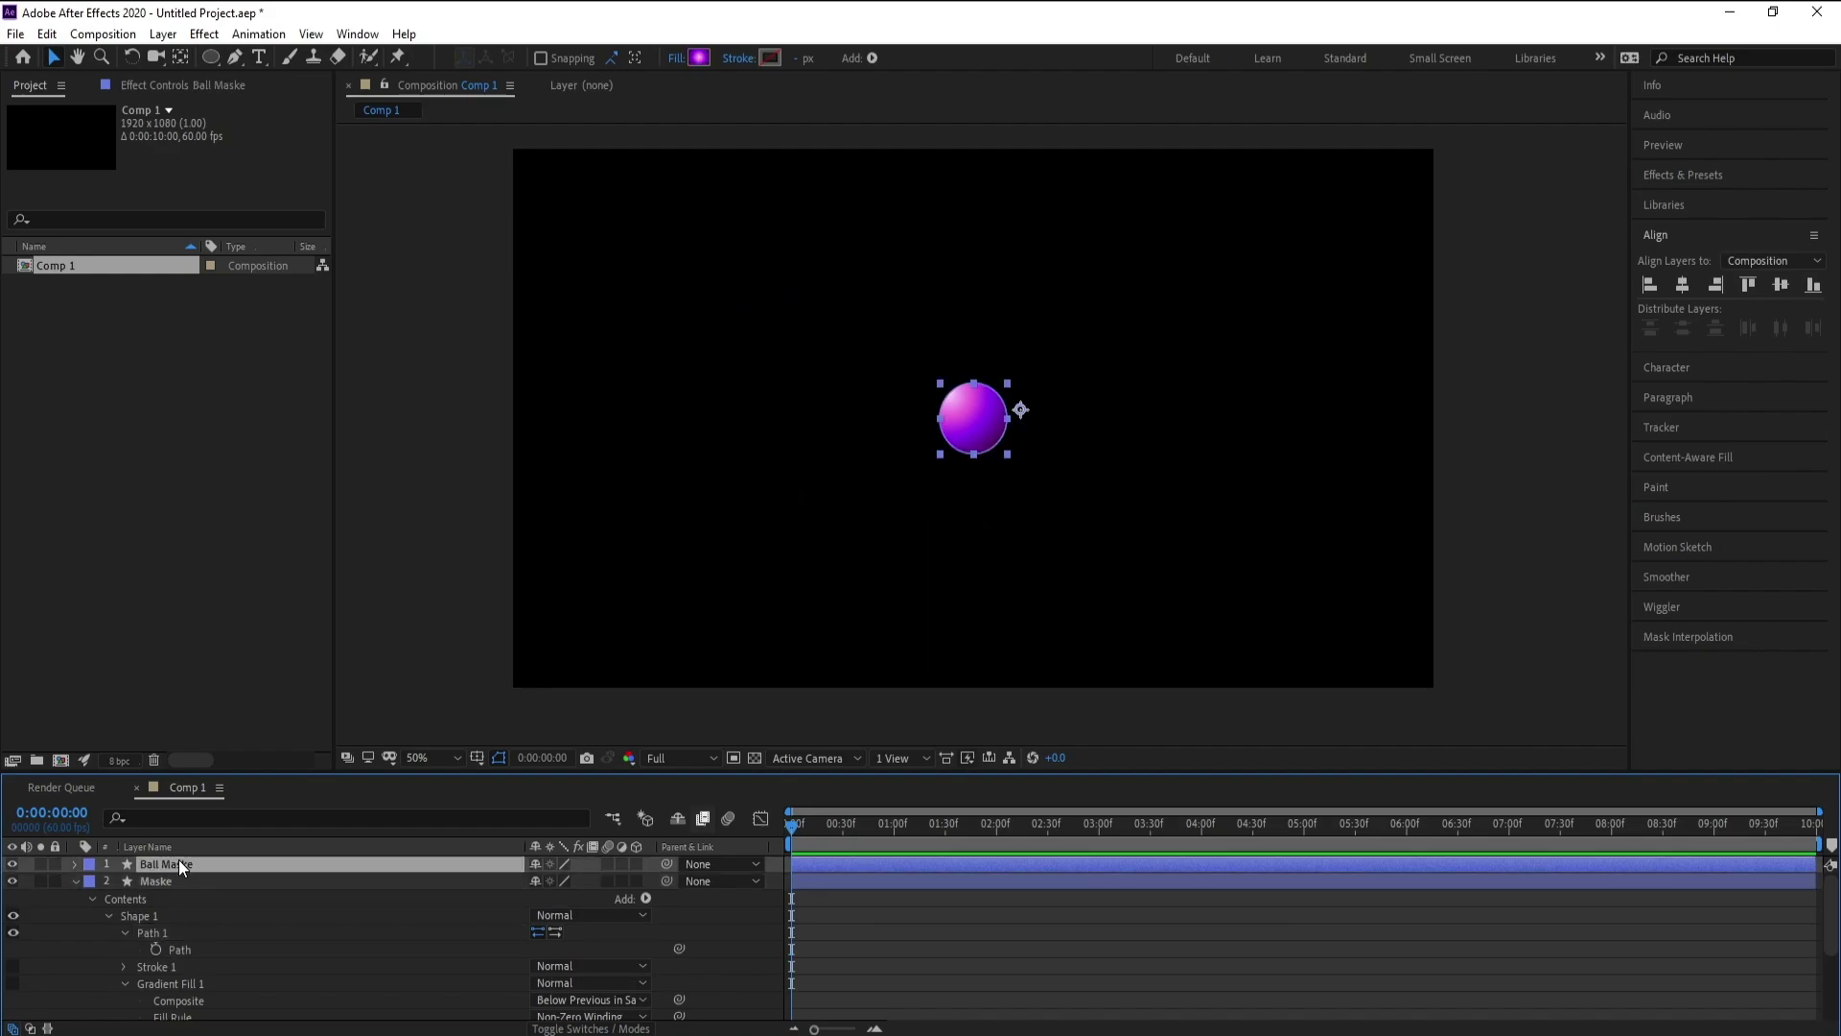
Paste the Maske path into Ball Maske's Position as keyframes and preview the motion.
{"action": "key", "text": "p"}
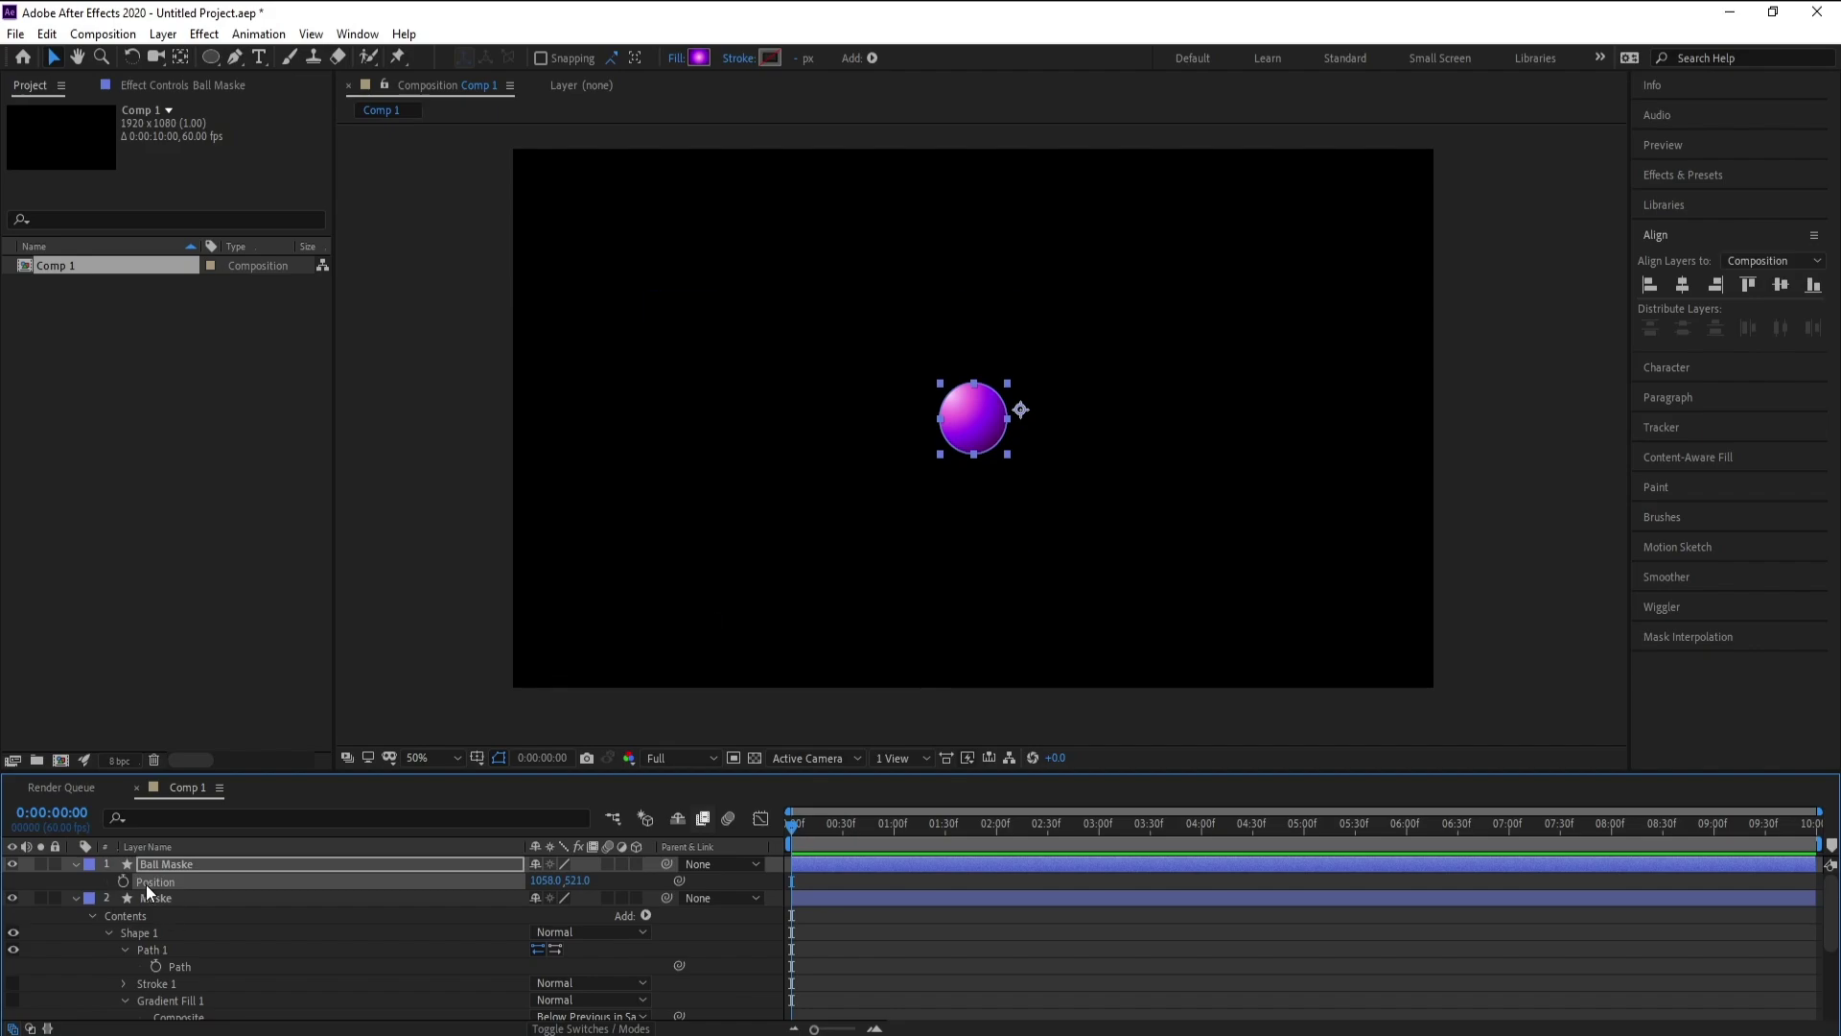
{"action": "key", "text": "ctrl+v"}
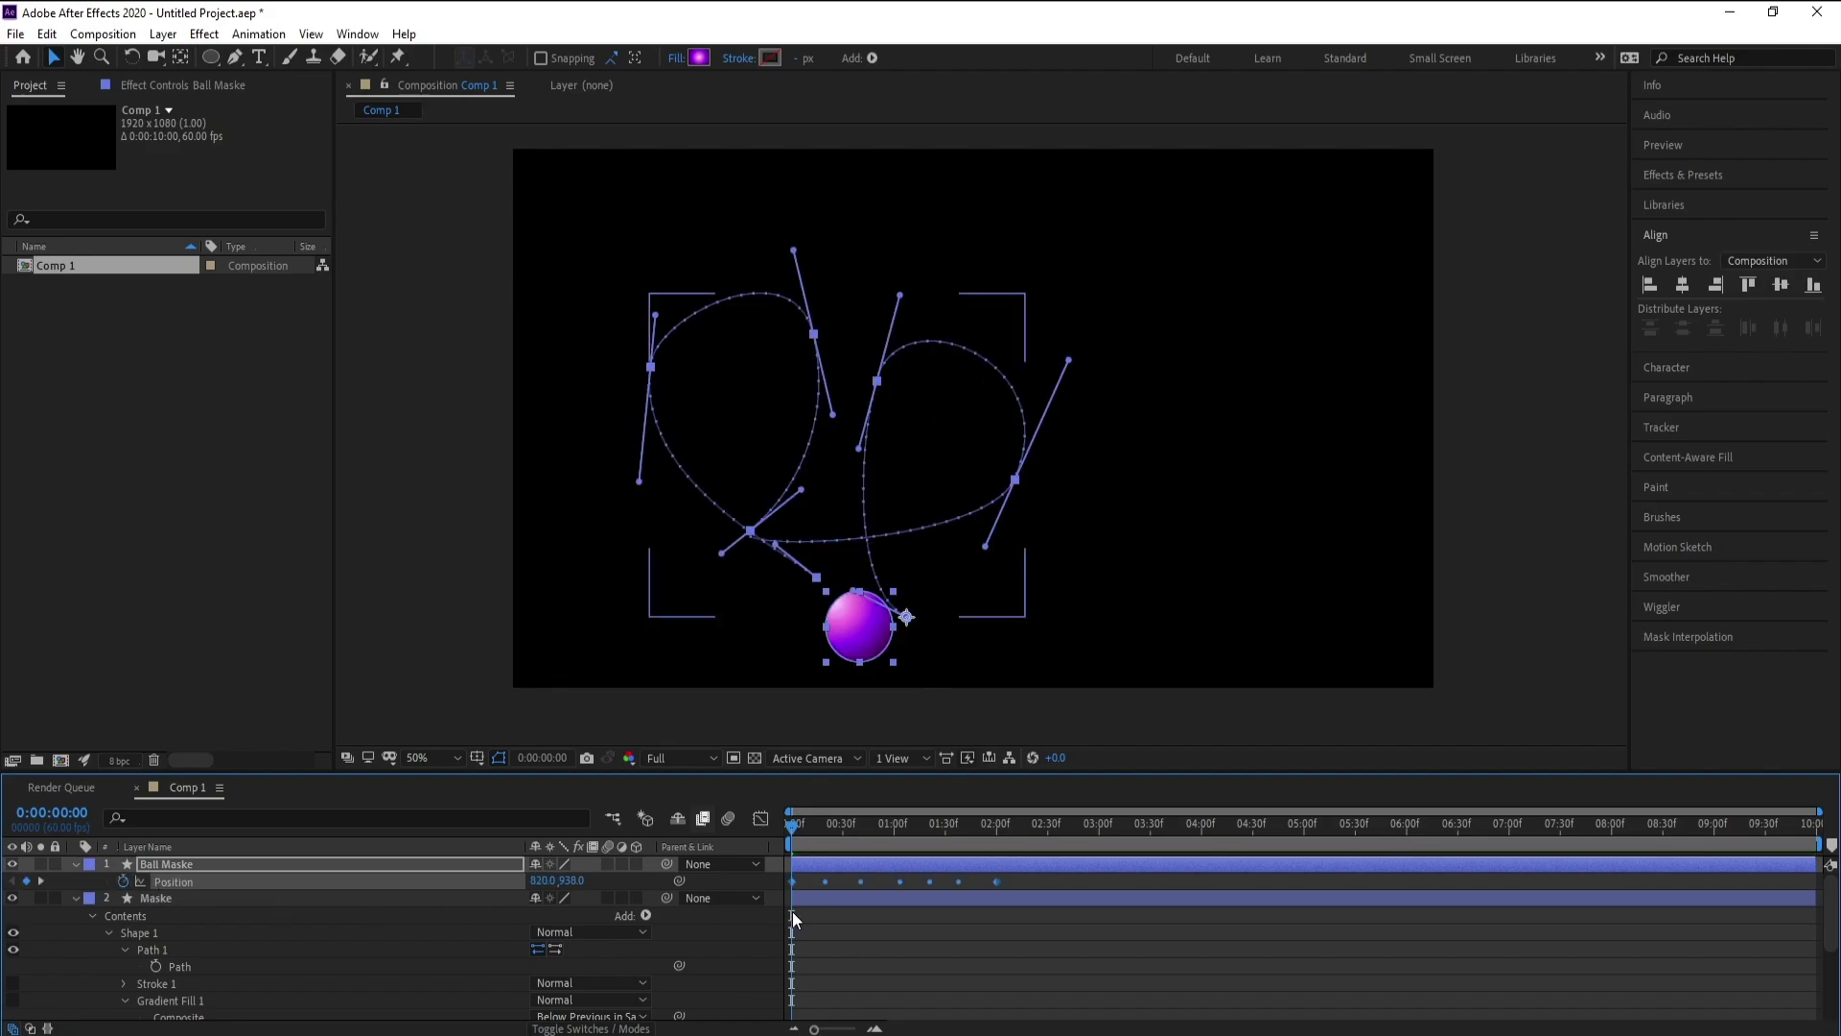
{"action": "key", "text": "space"}
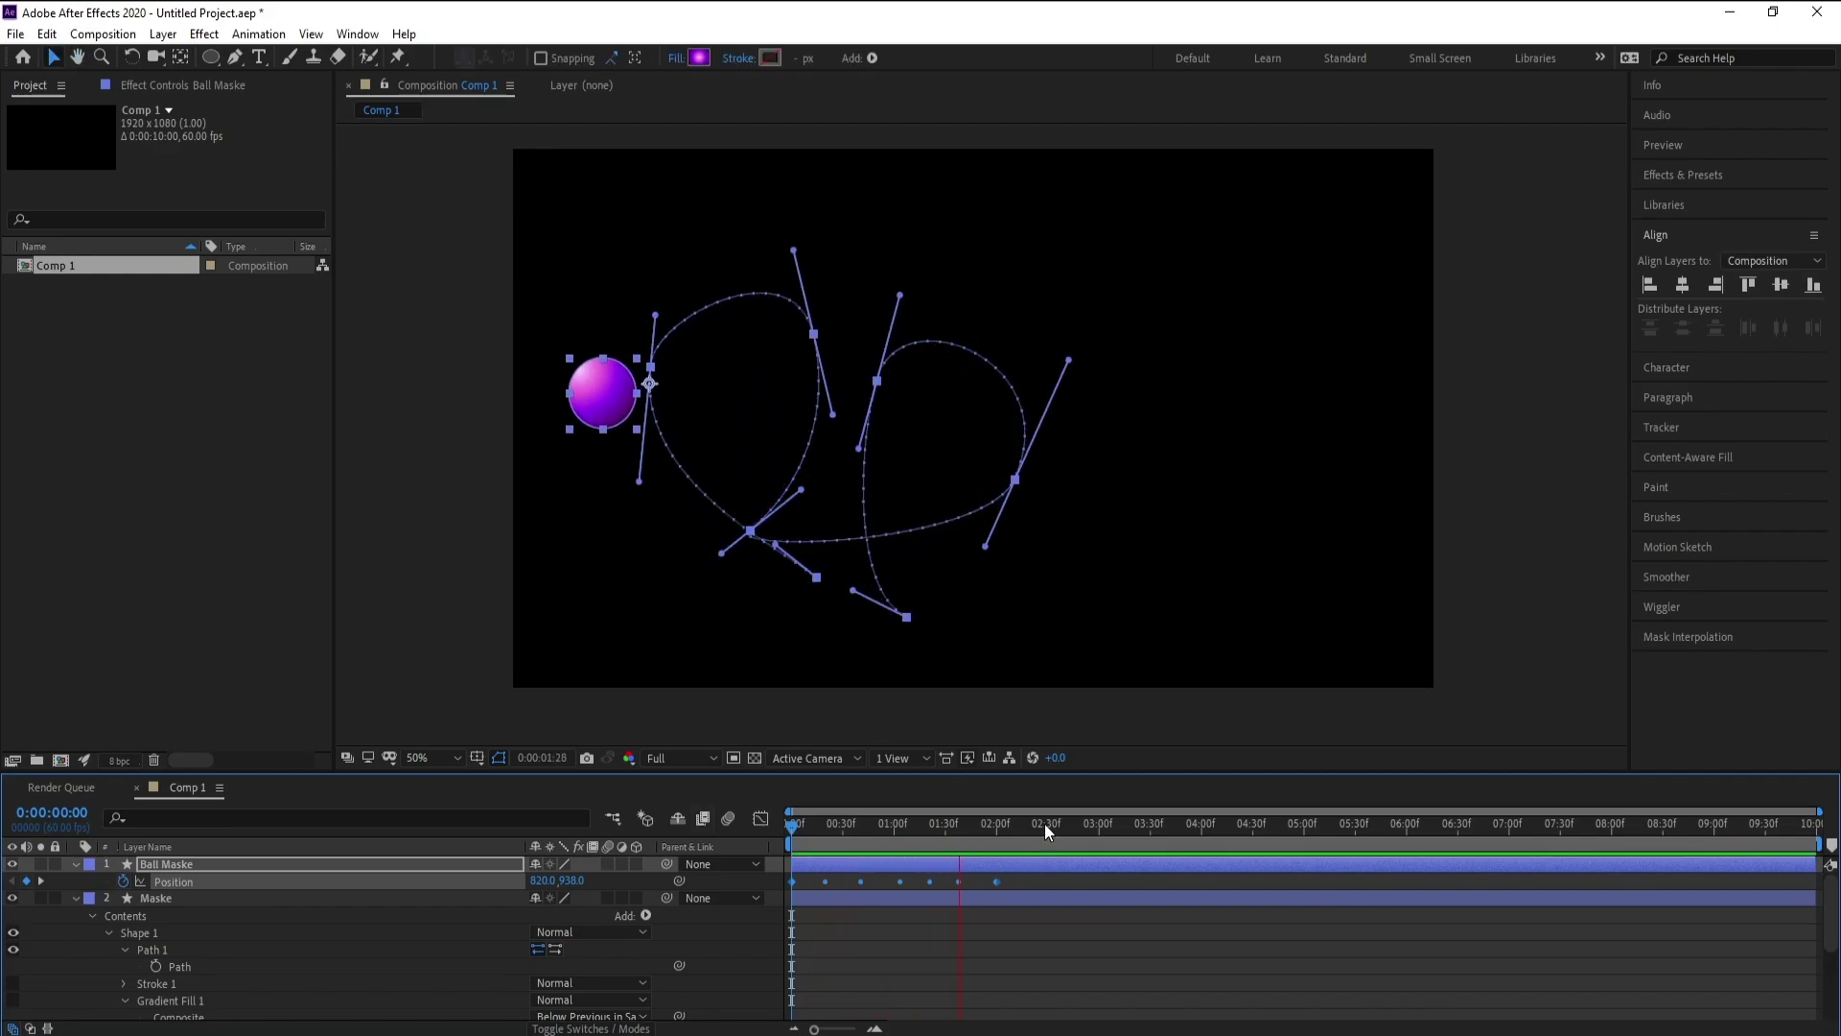
{"action": "left_click_drag", "start_coordinate": [1044, 831], "coordinate": [650, 877]}
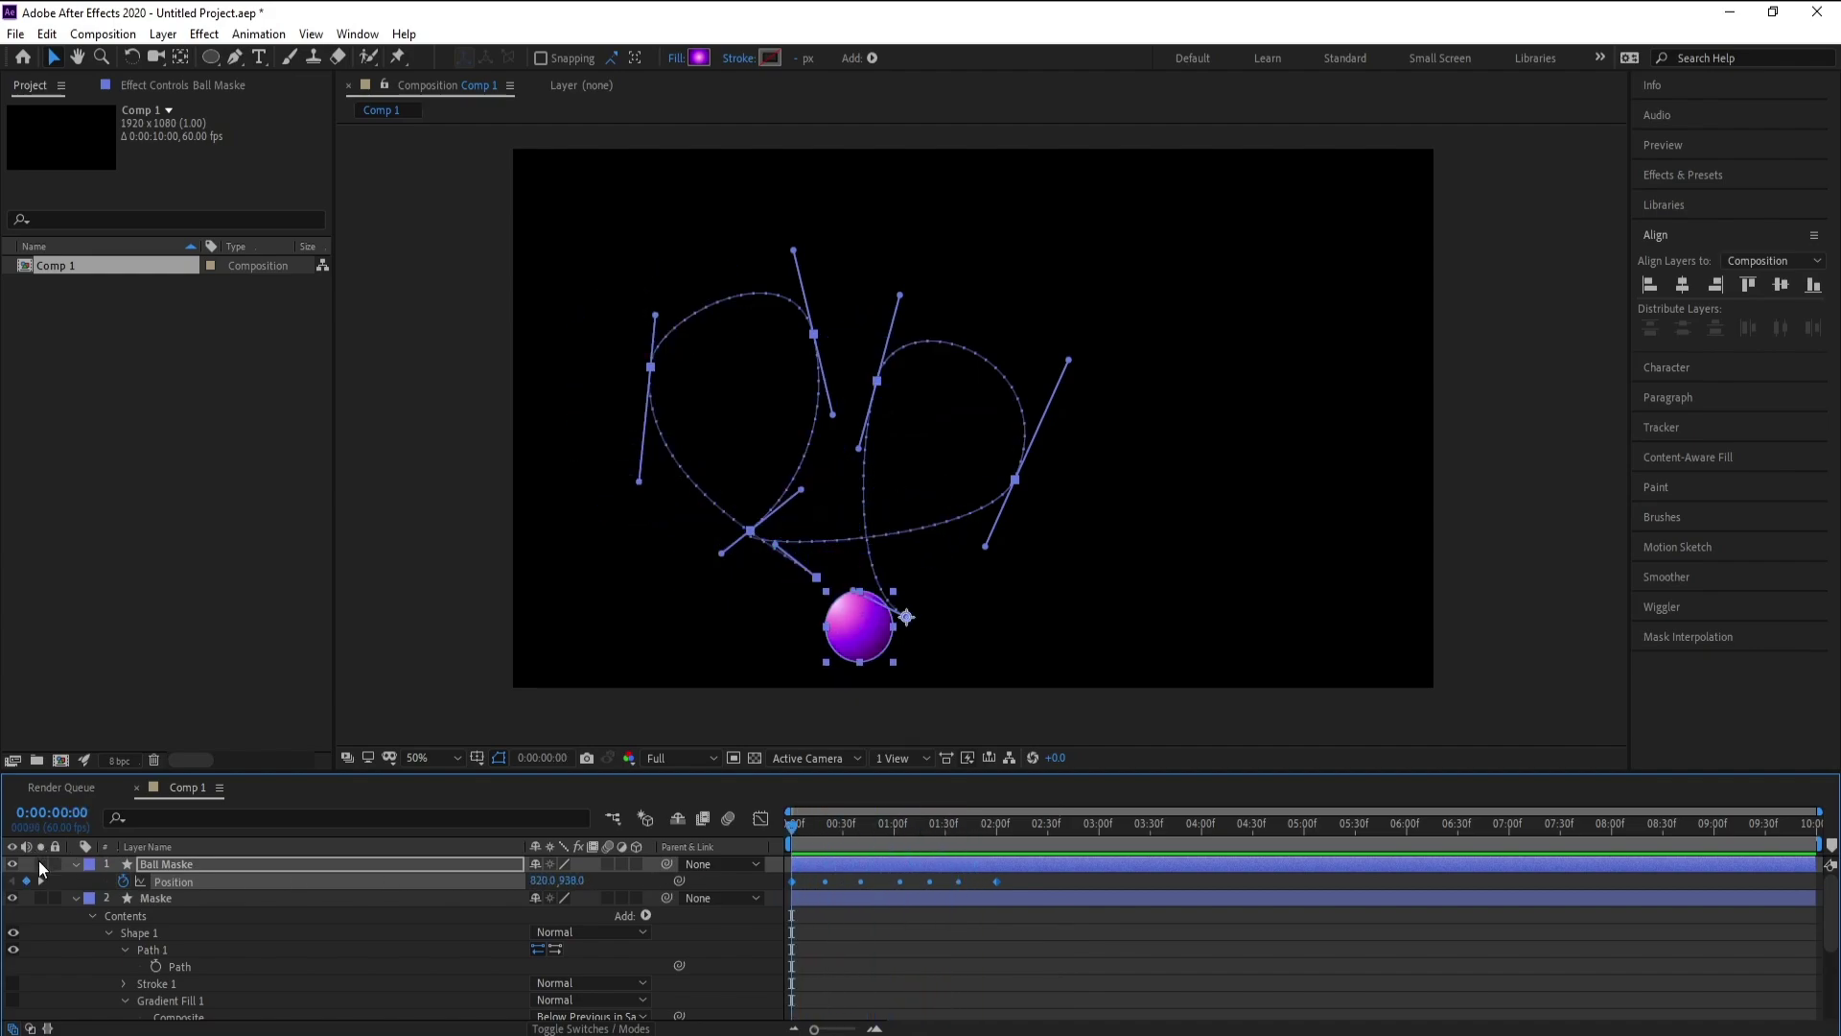
{"action": "left_click", "coordinate": [72, 886]}
{"action": "left_click", "coordinate": [151, 900]}
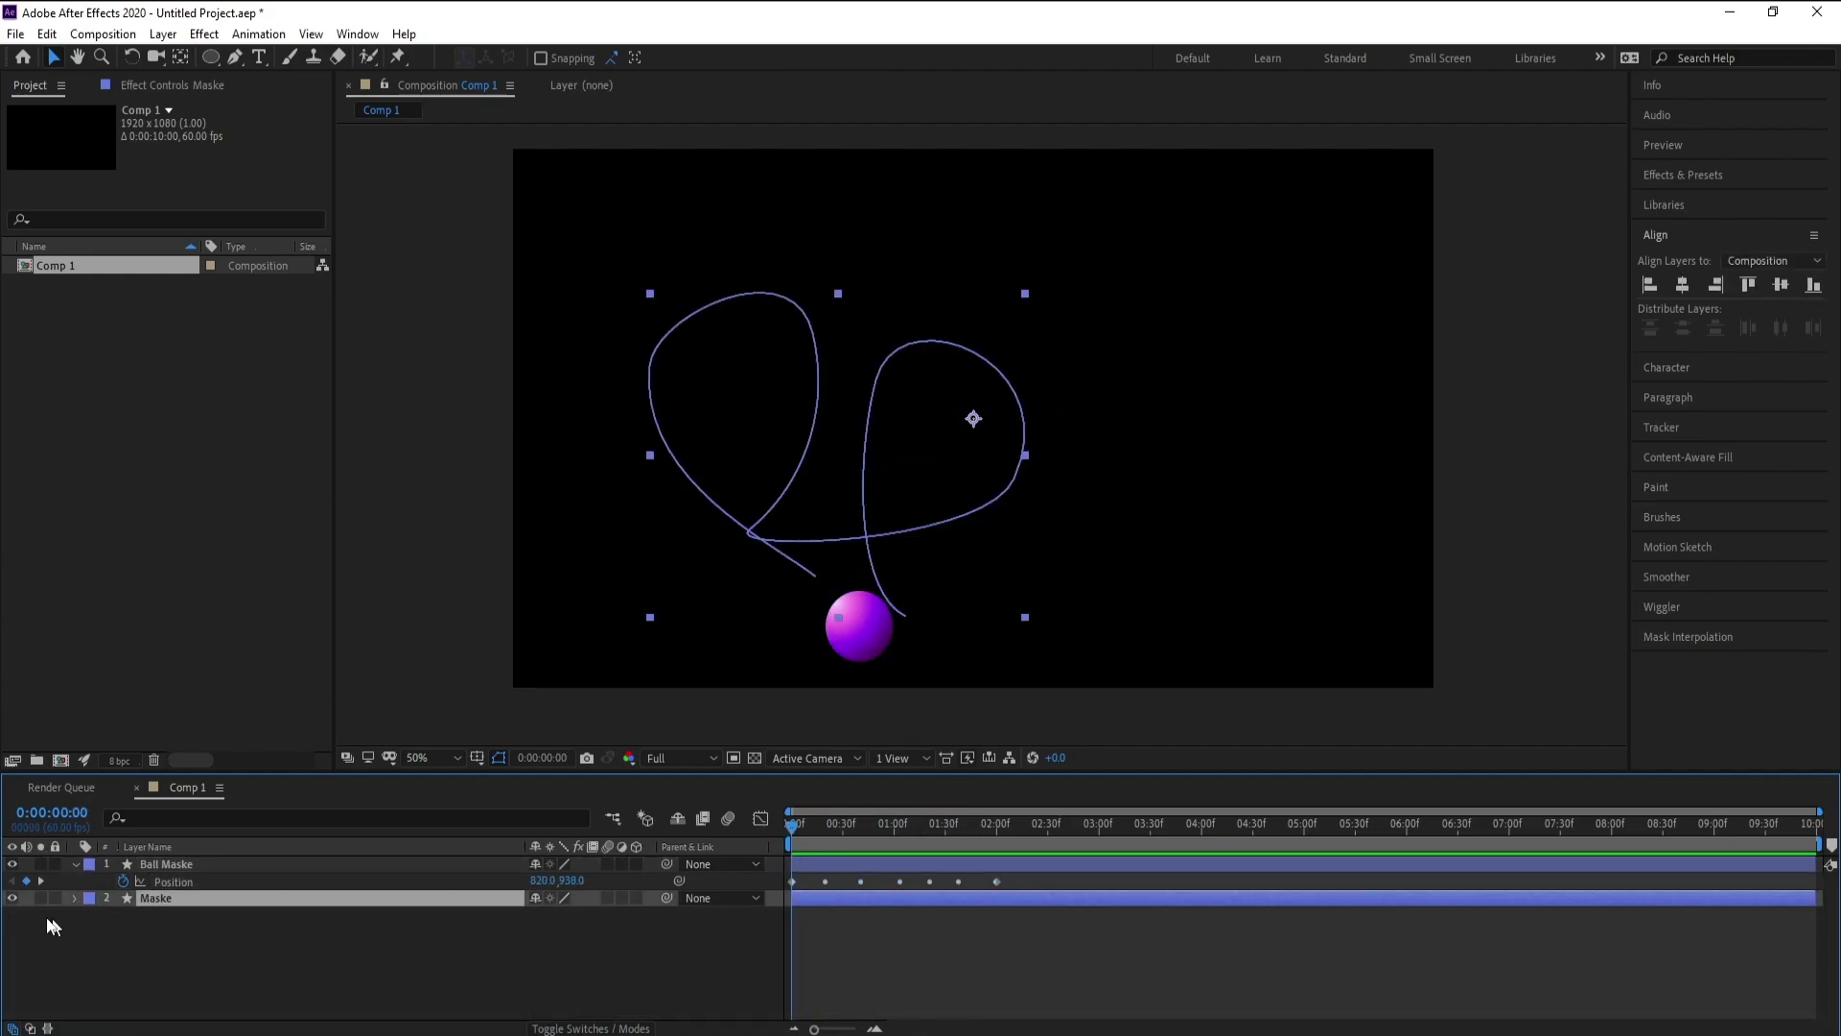
{"action": "left_click", "coordinate": [158, 865]}
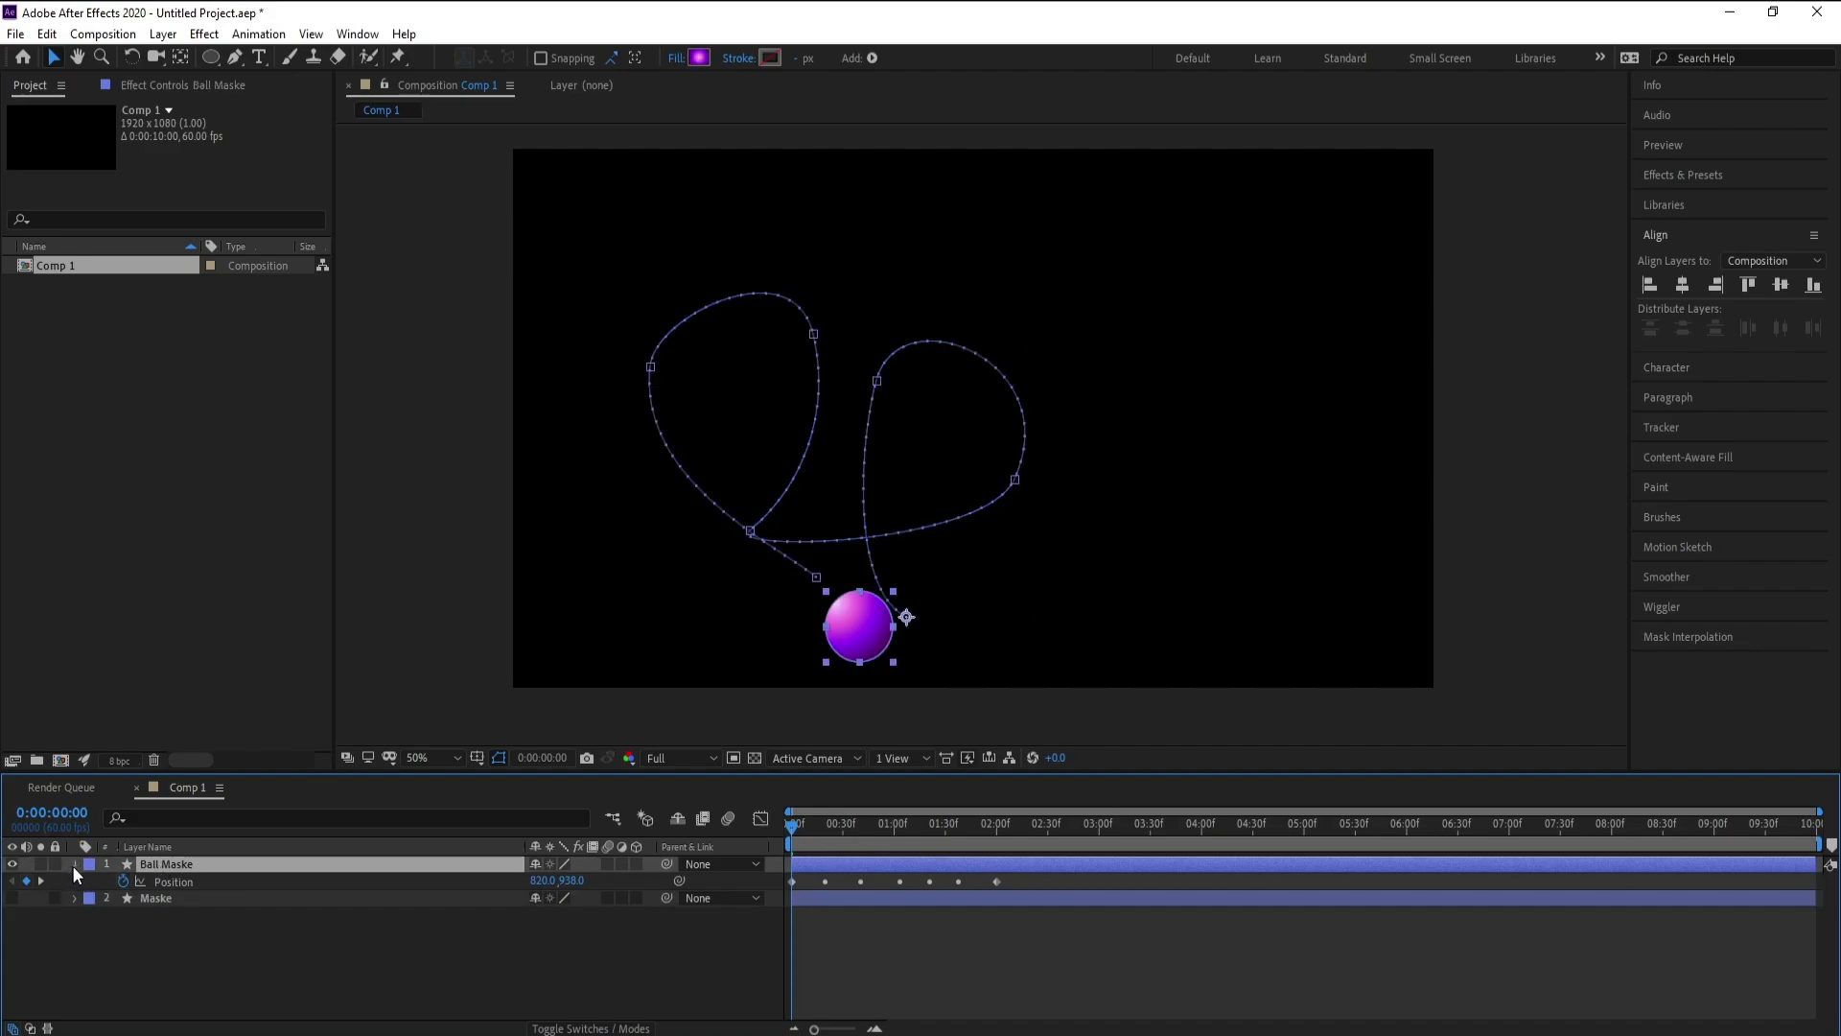
{"action": "left_click", "coordinate": [74, 864]}
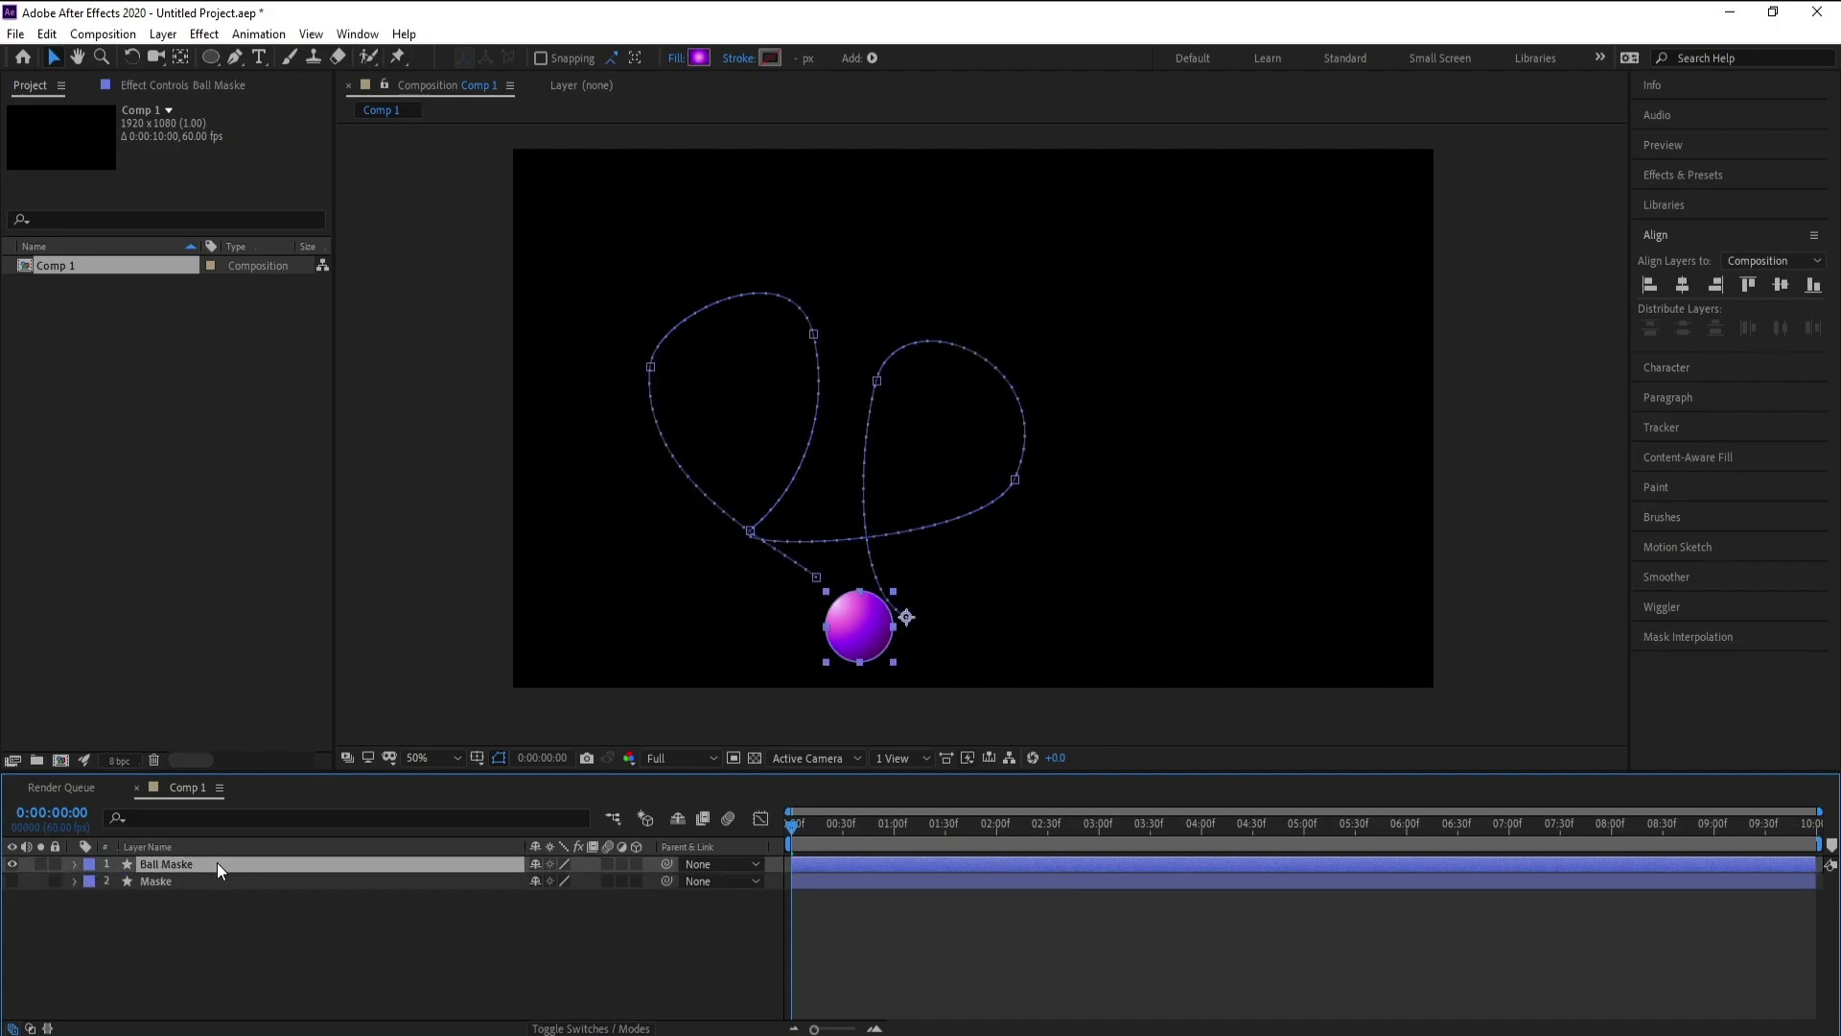
Search Effects & Presets for 'echo' and apply Echo to the Ball Maske layer.
{"action": "left_click", "coordinate": [1694, 175]}
{"action": "left_click", "coordinate": [1692, 199]}
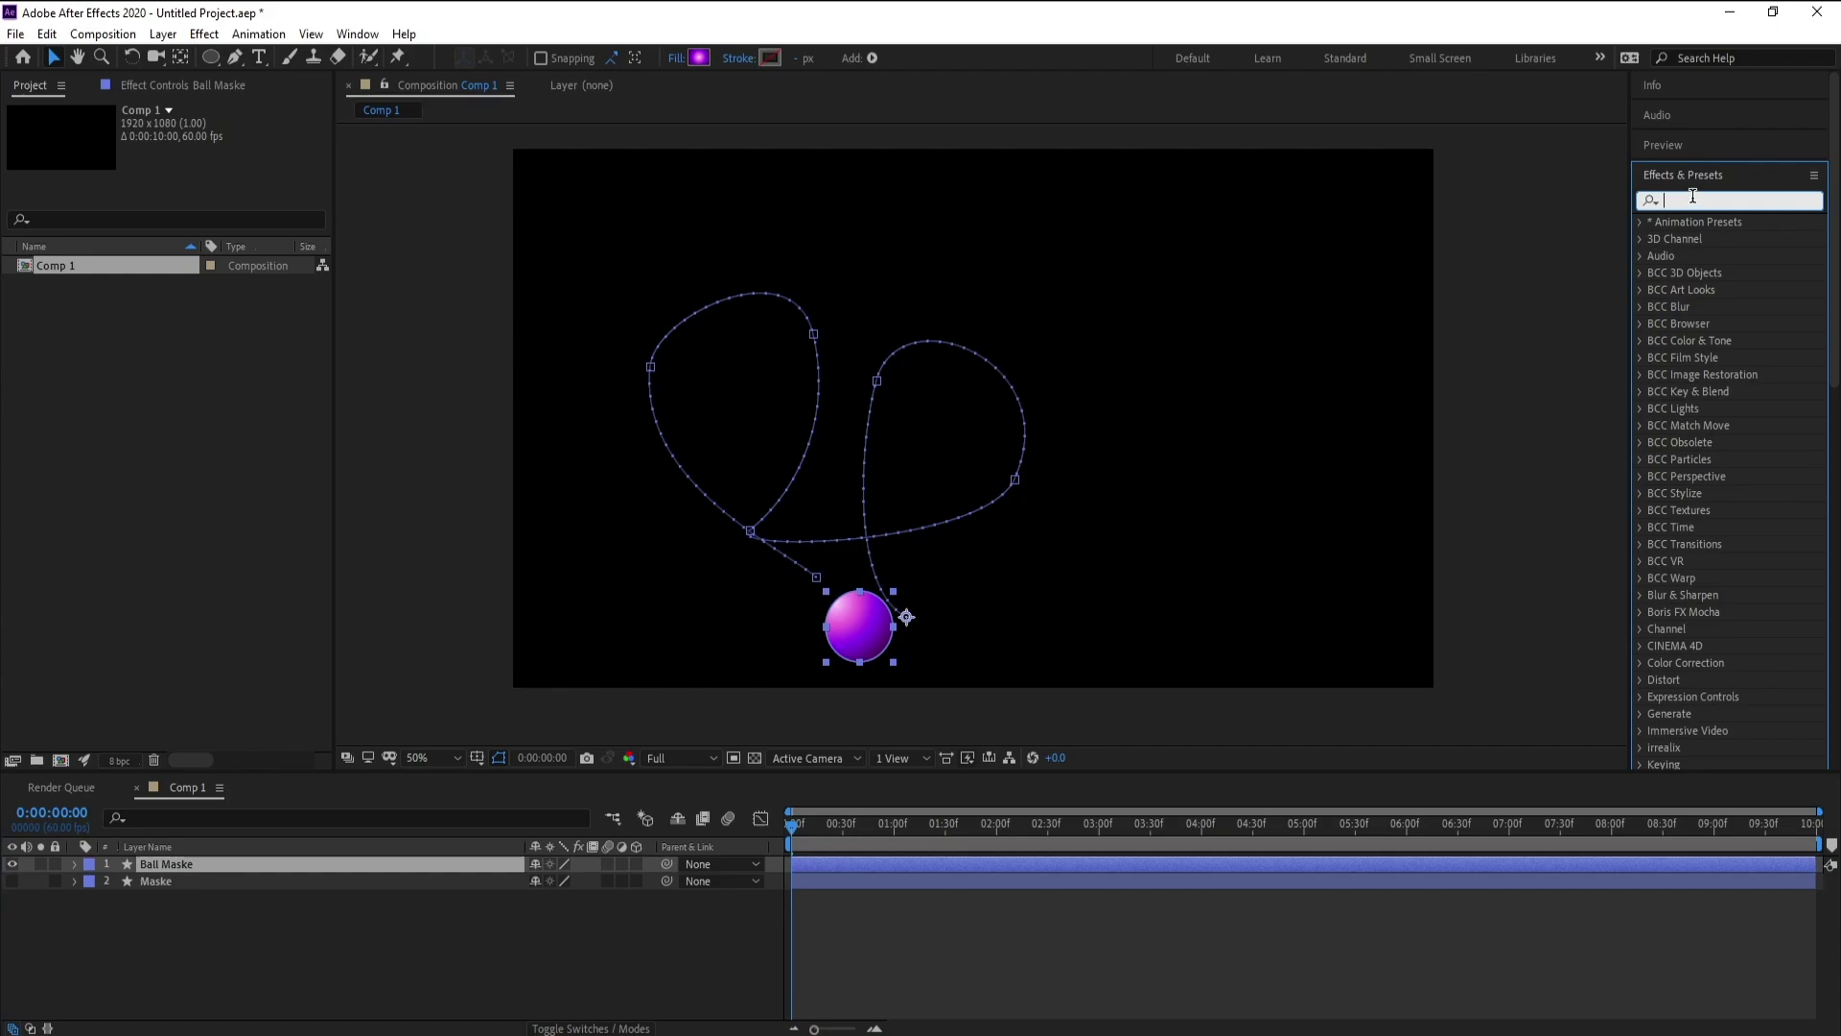
{"action": "type", "text": "echo"}
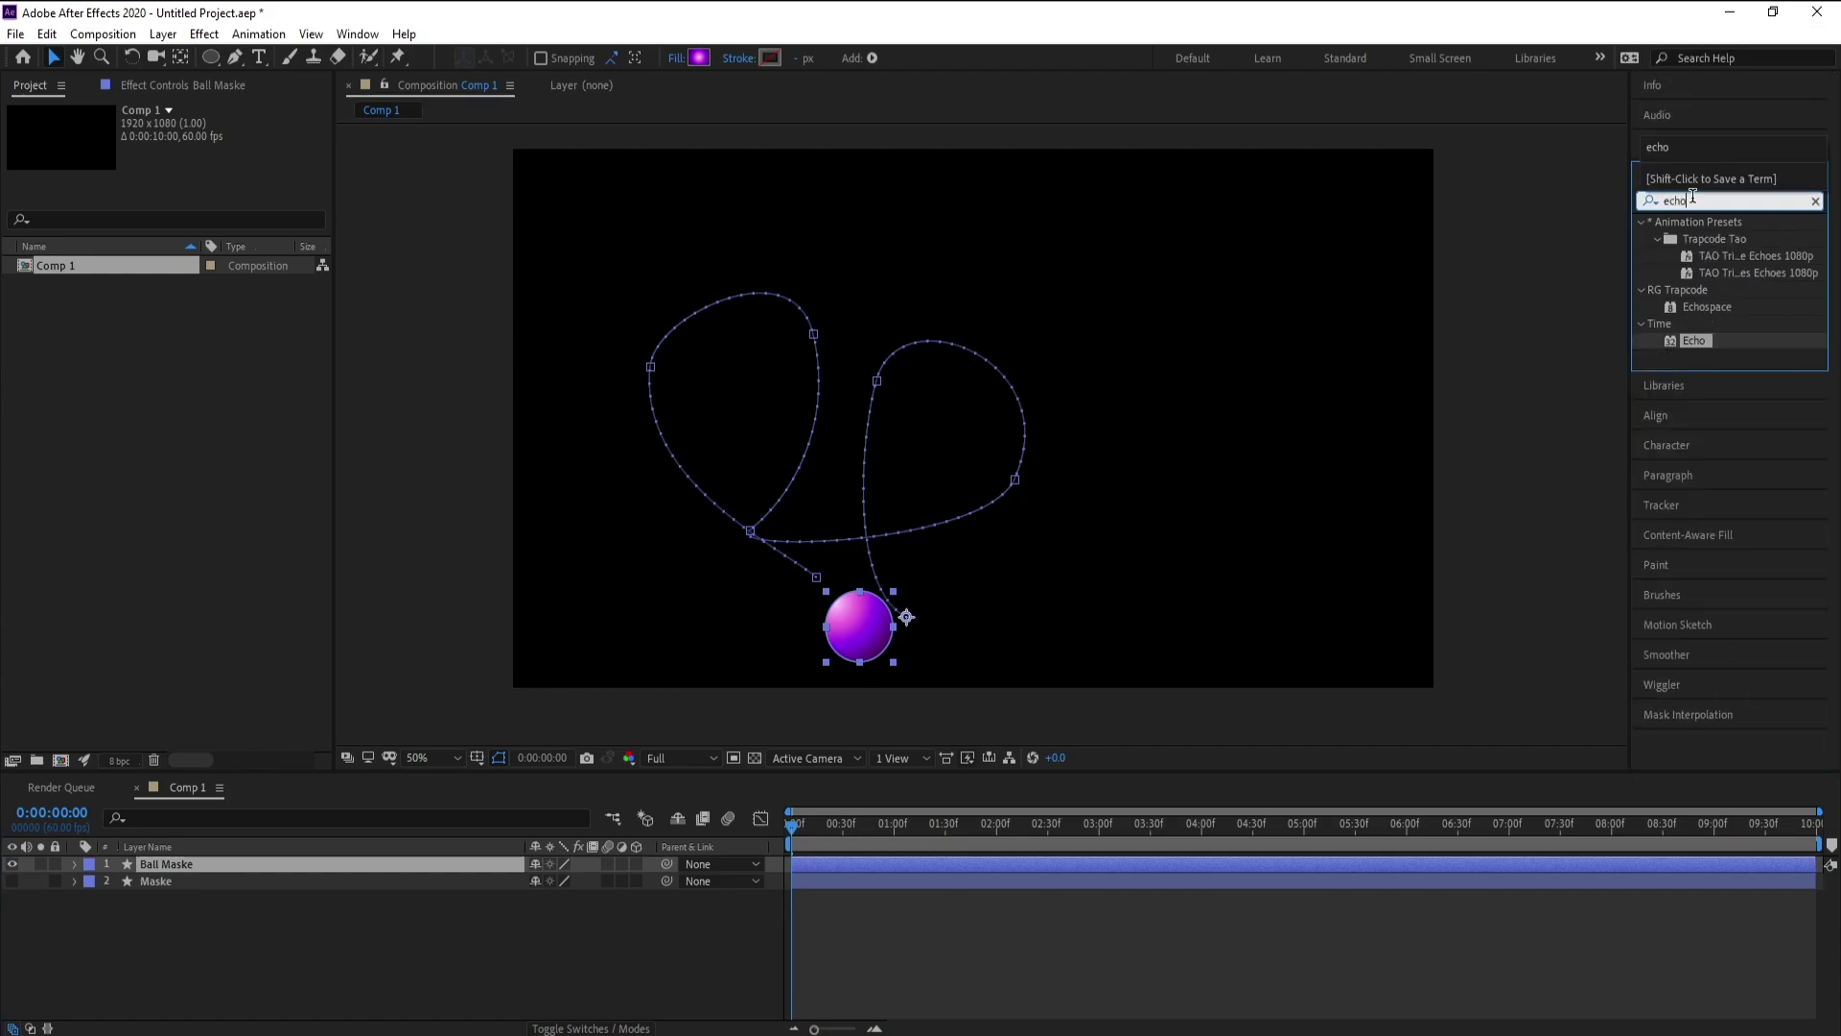
{"action": "left_click_drag", "start_coordinate": [1723, 335], "coordinate": [964, 857]}
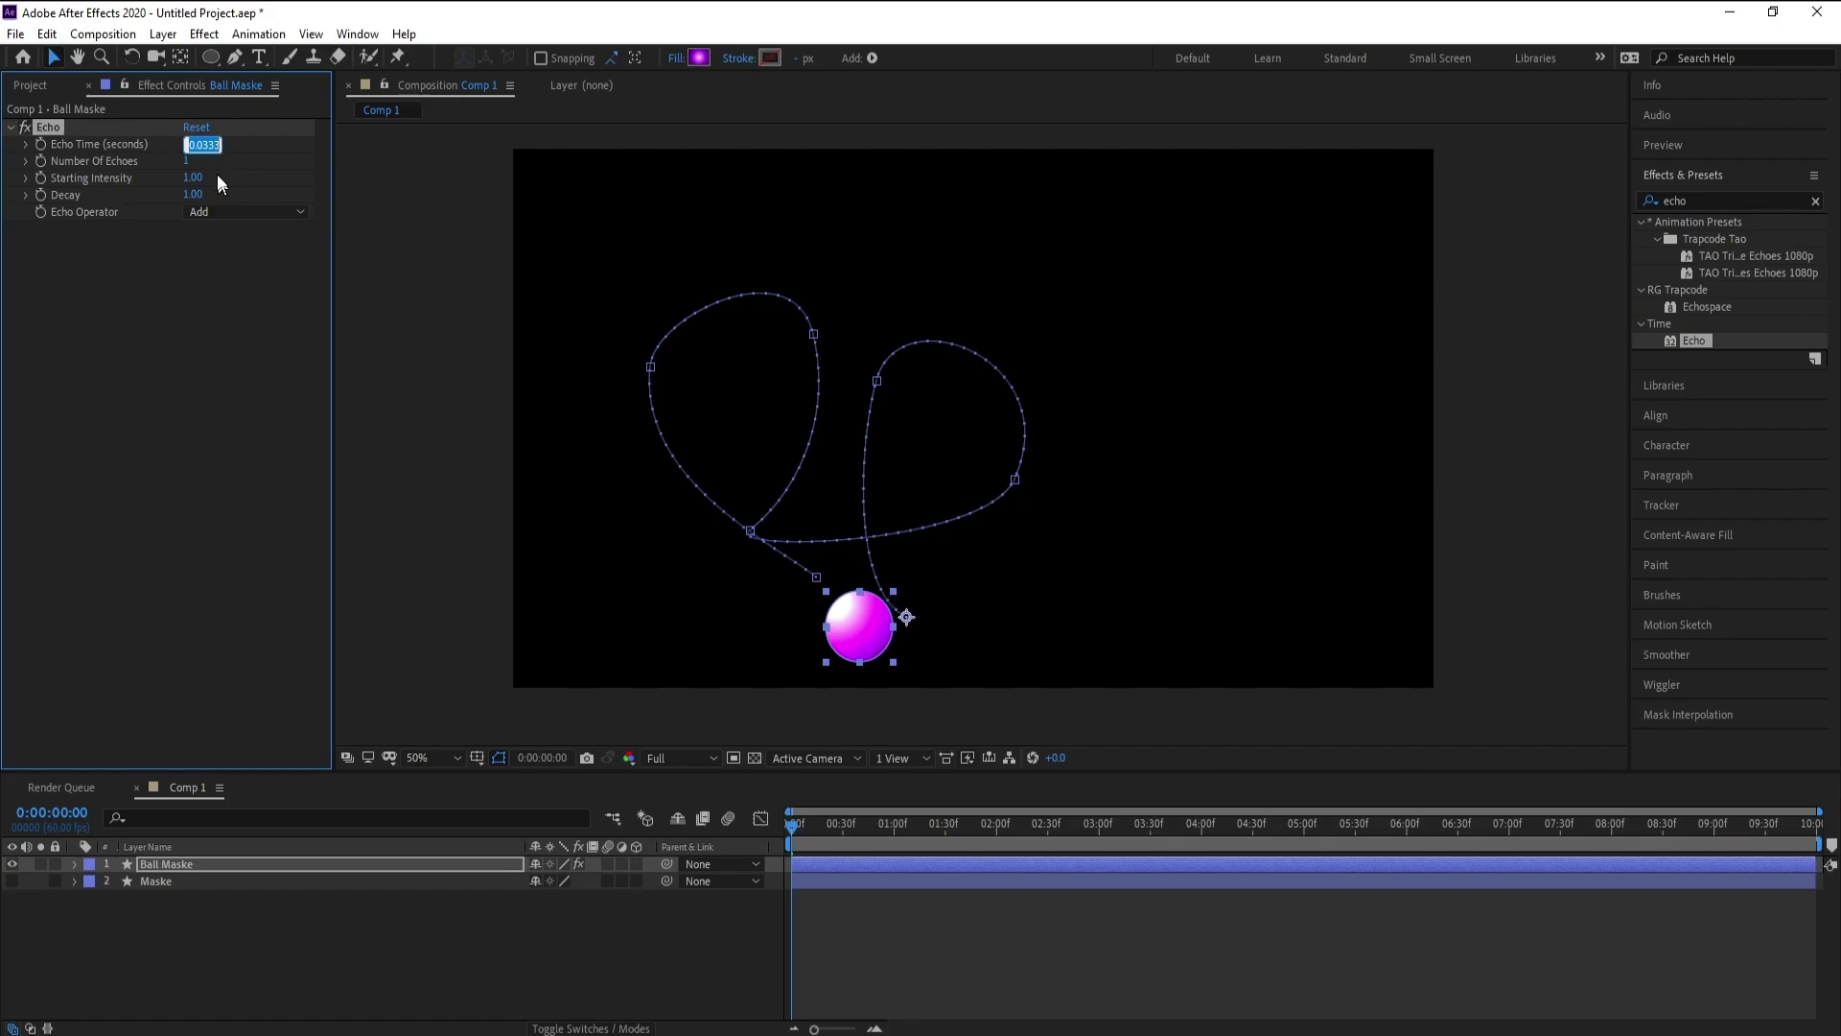
Set the ball's Echo Time to -0.001 seconds.
{"action": "left_click_drag", "start_coordinate": [208, 146], "coordinate": [215, 145]}
{"action": "key", "text": "BackSpace"}
{"action": "type", "text": "01"}
{"action": "left_click_drag", "start_coordinate": [208, 149], "coordinate": [226, 148]}
{"action": "type", "text": "1"}
Set Number Of Echoes to 400 and Echo Operator to Composite In Front, then preview.
{"action": "left_click", "coordinate": [190, 159]}
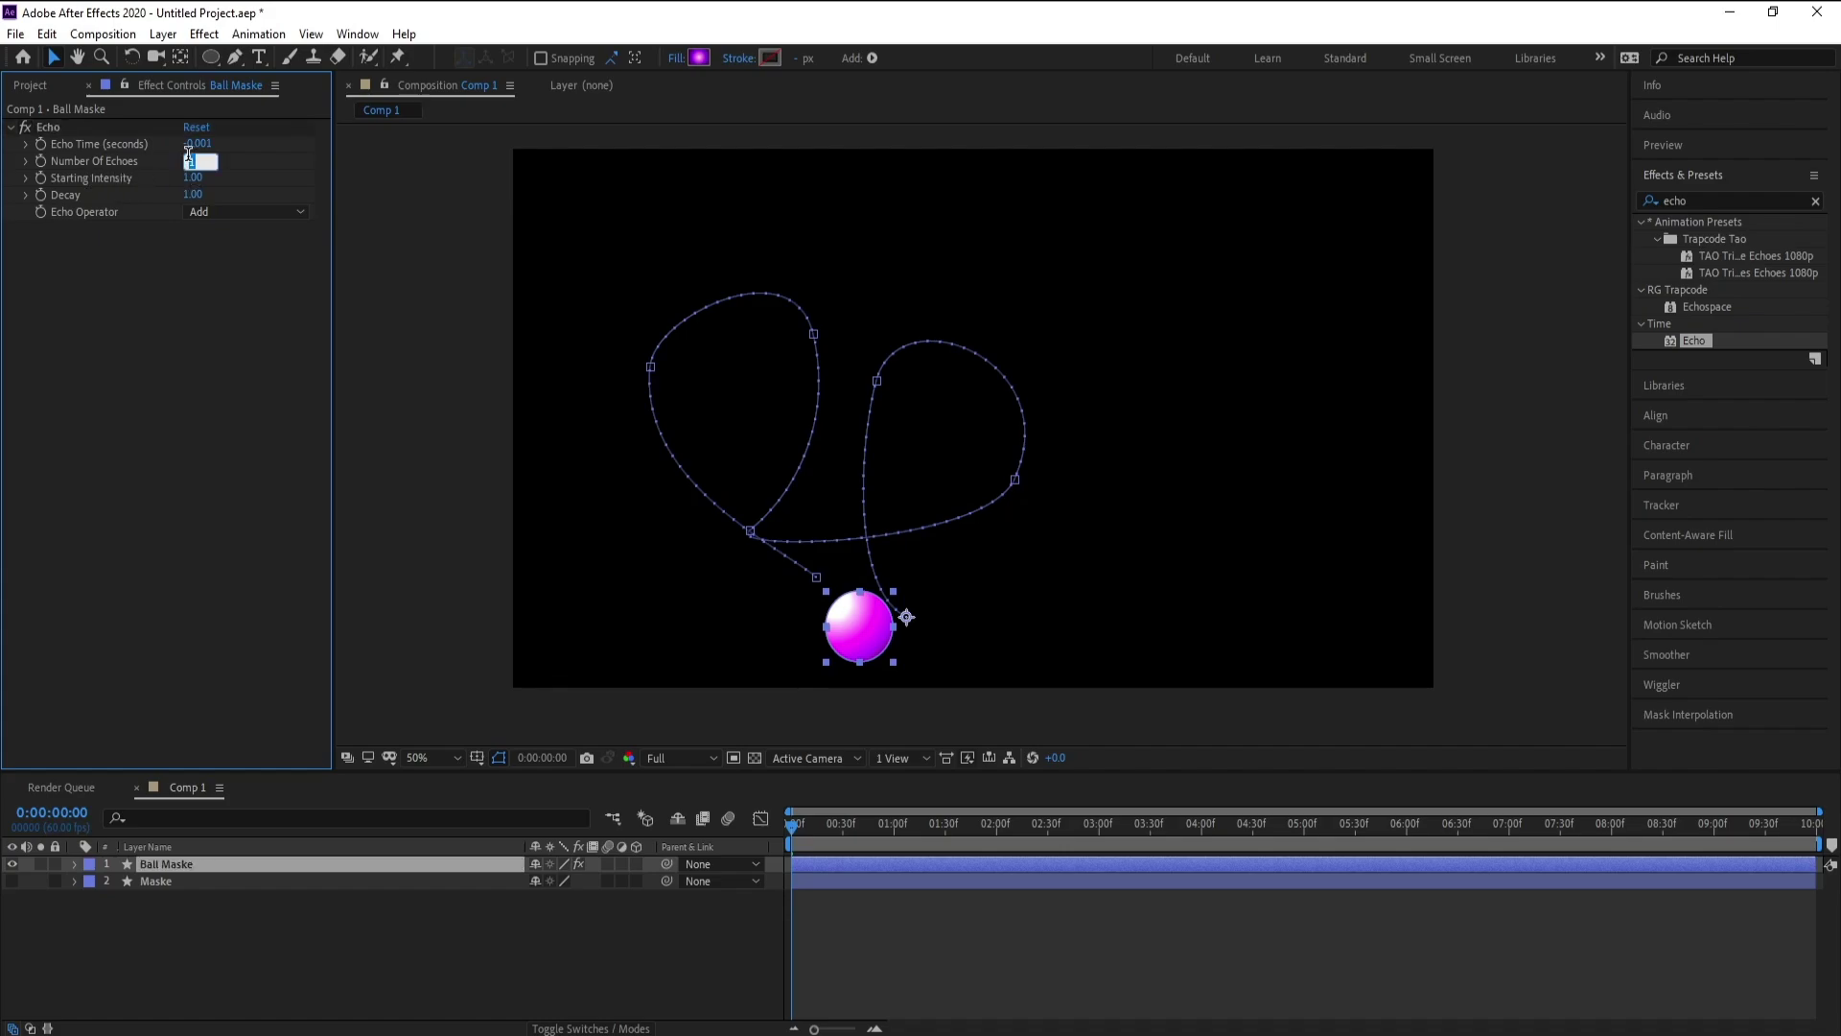
{"action": "type", "text": "400"}
{"action": "key", "text": "Return"}
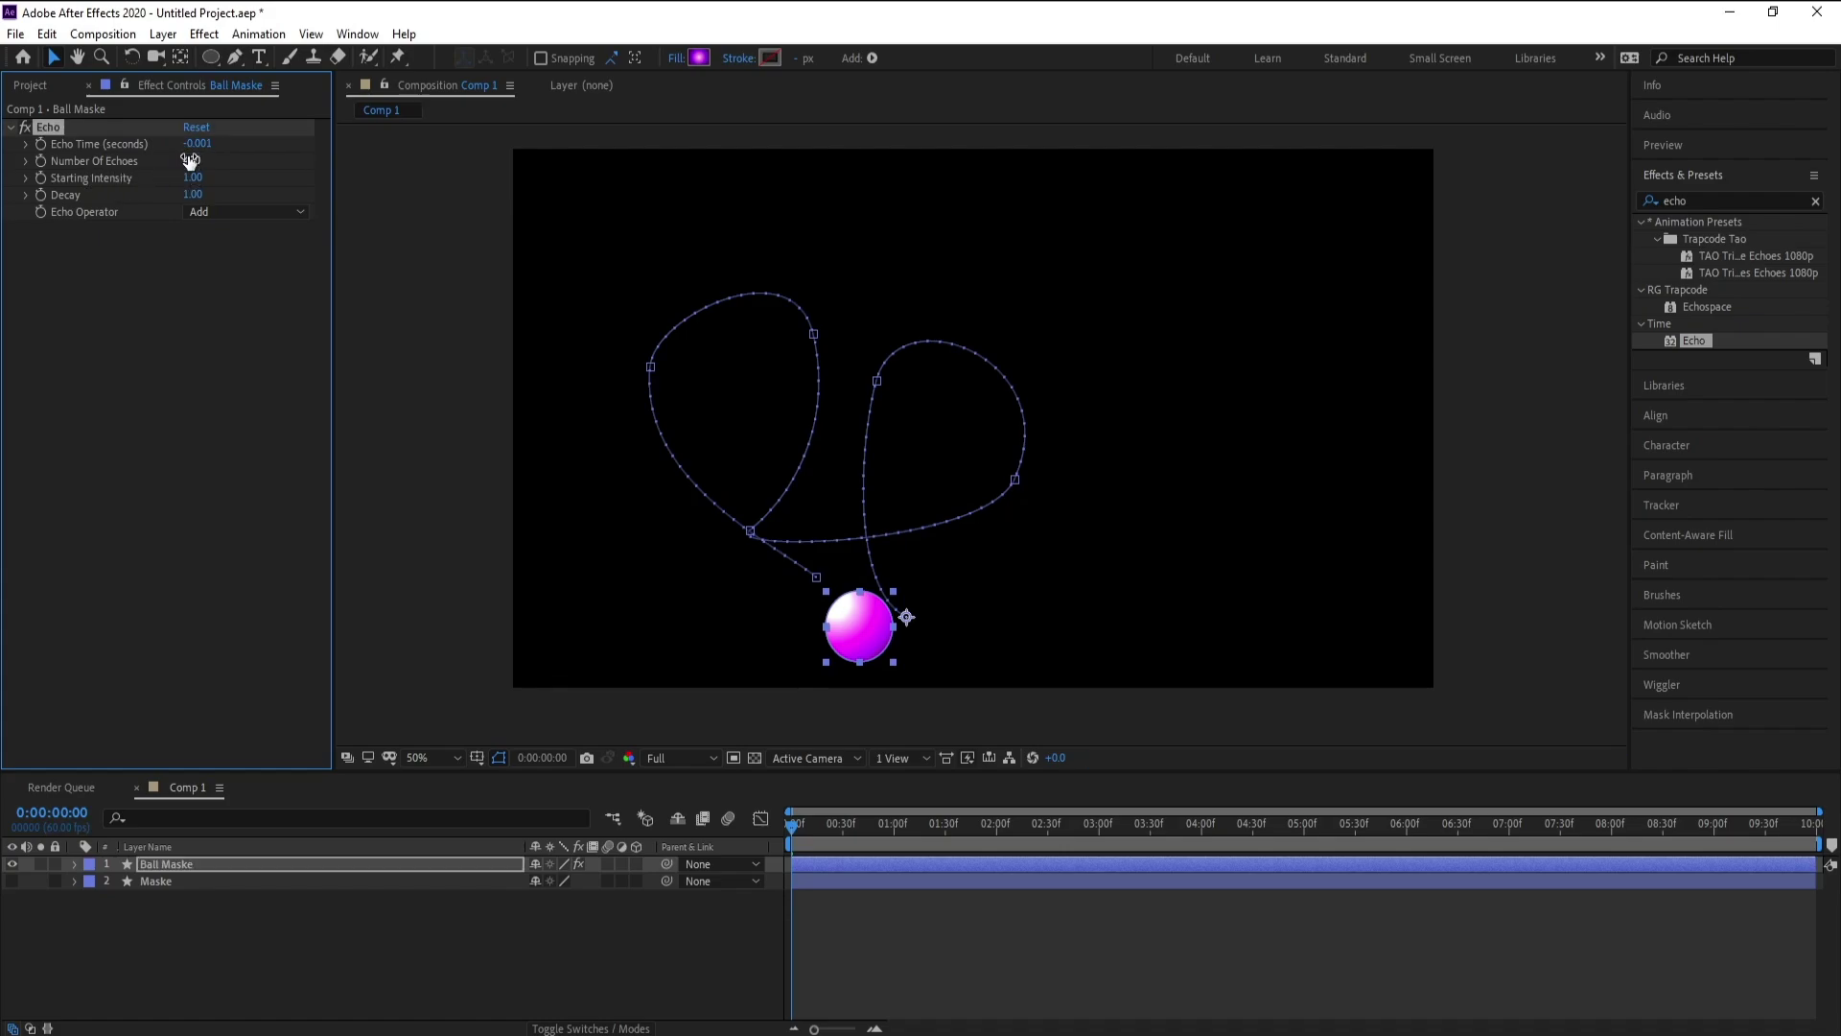
{"action": "left_click", "coordinate": [219, 213]}
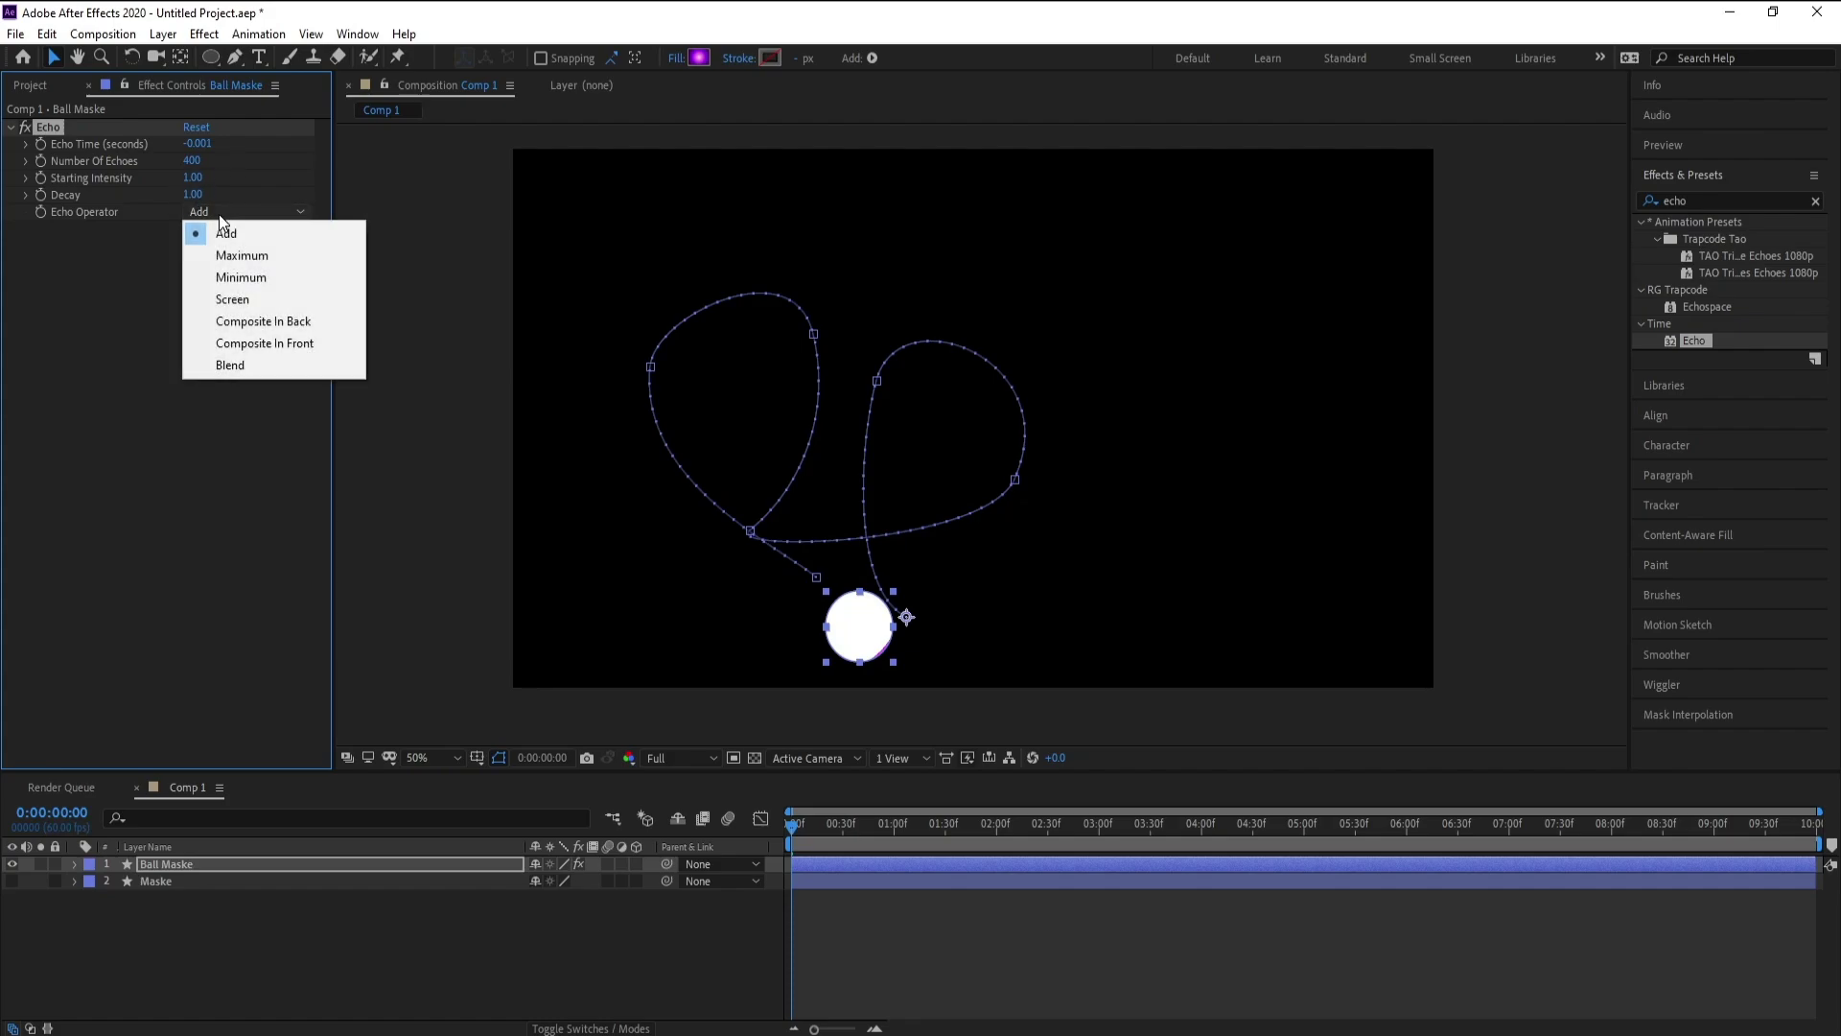
{"action": "left_click", "coordinate": [315, 344]}
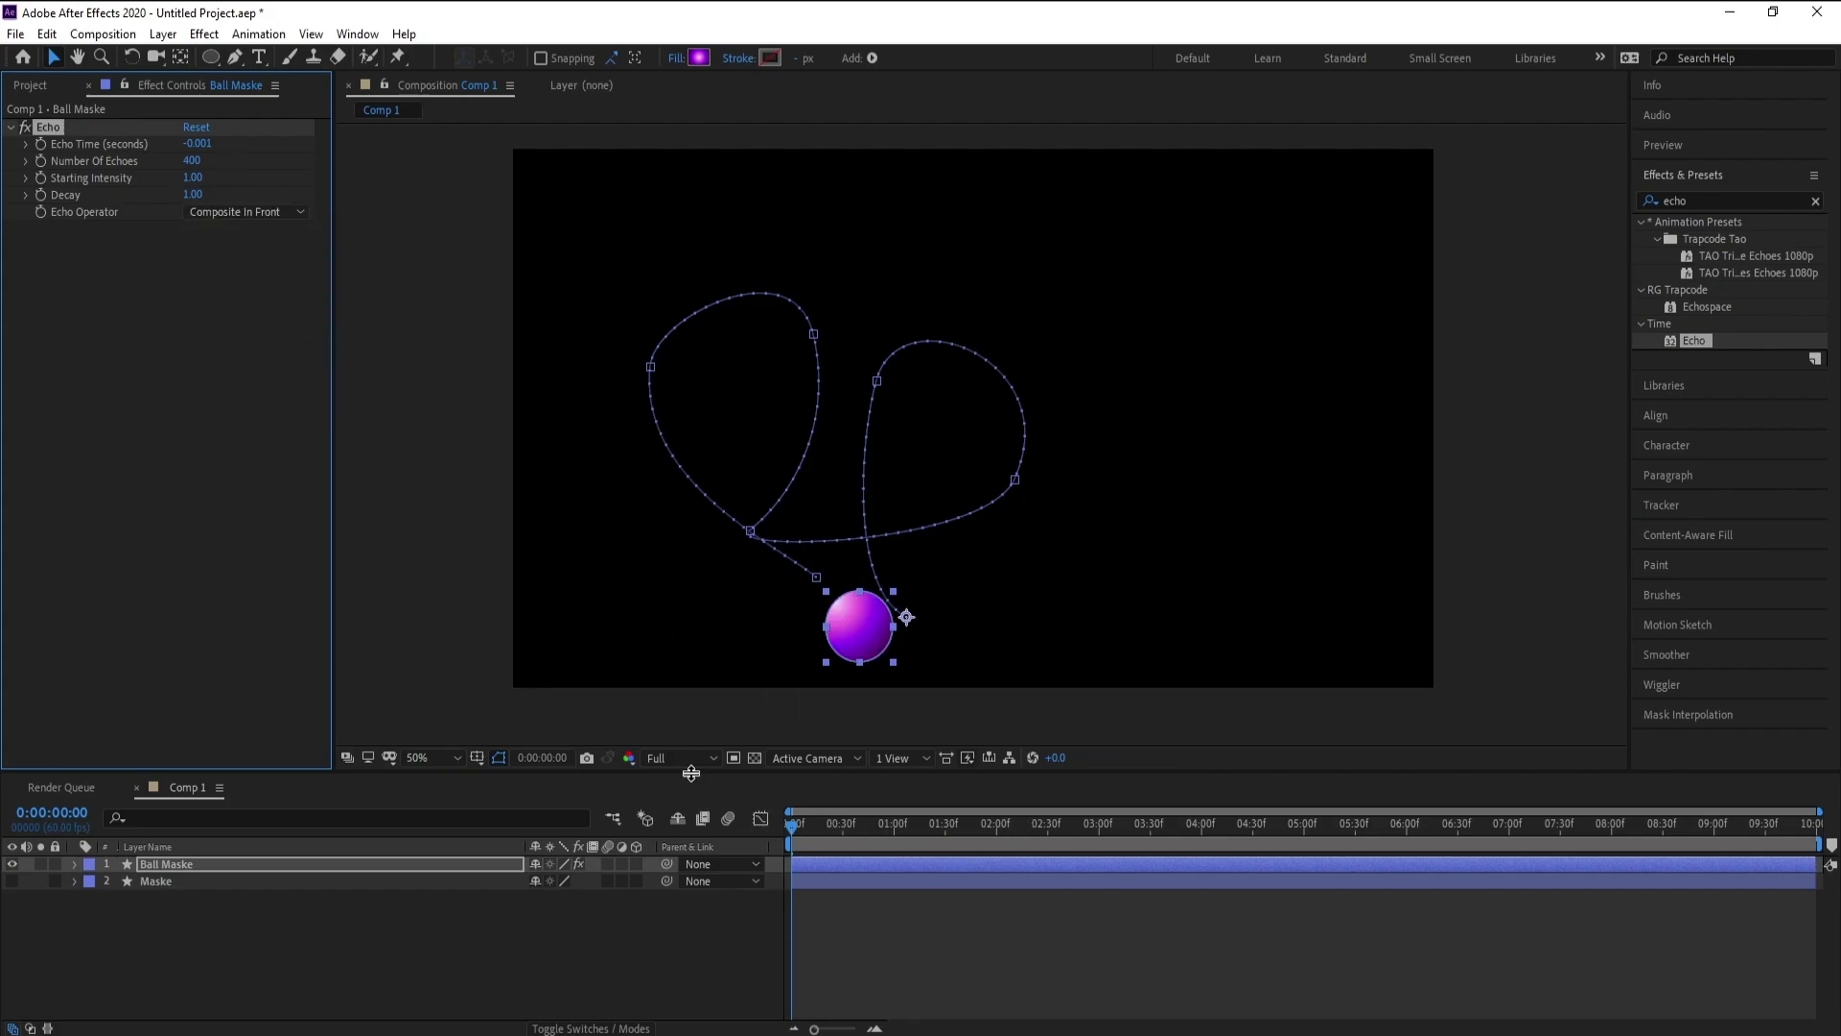
{"action": "left_click", "coordinate": [691, 774]}
{"action": "key", "text": "space"}
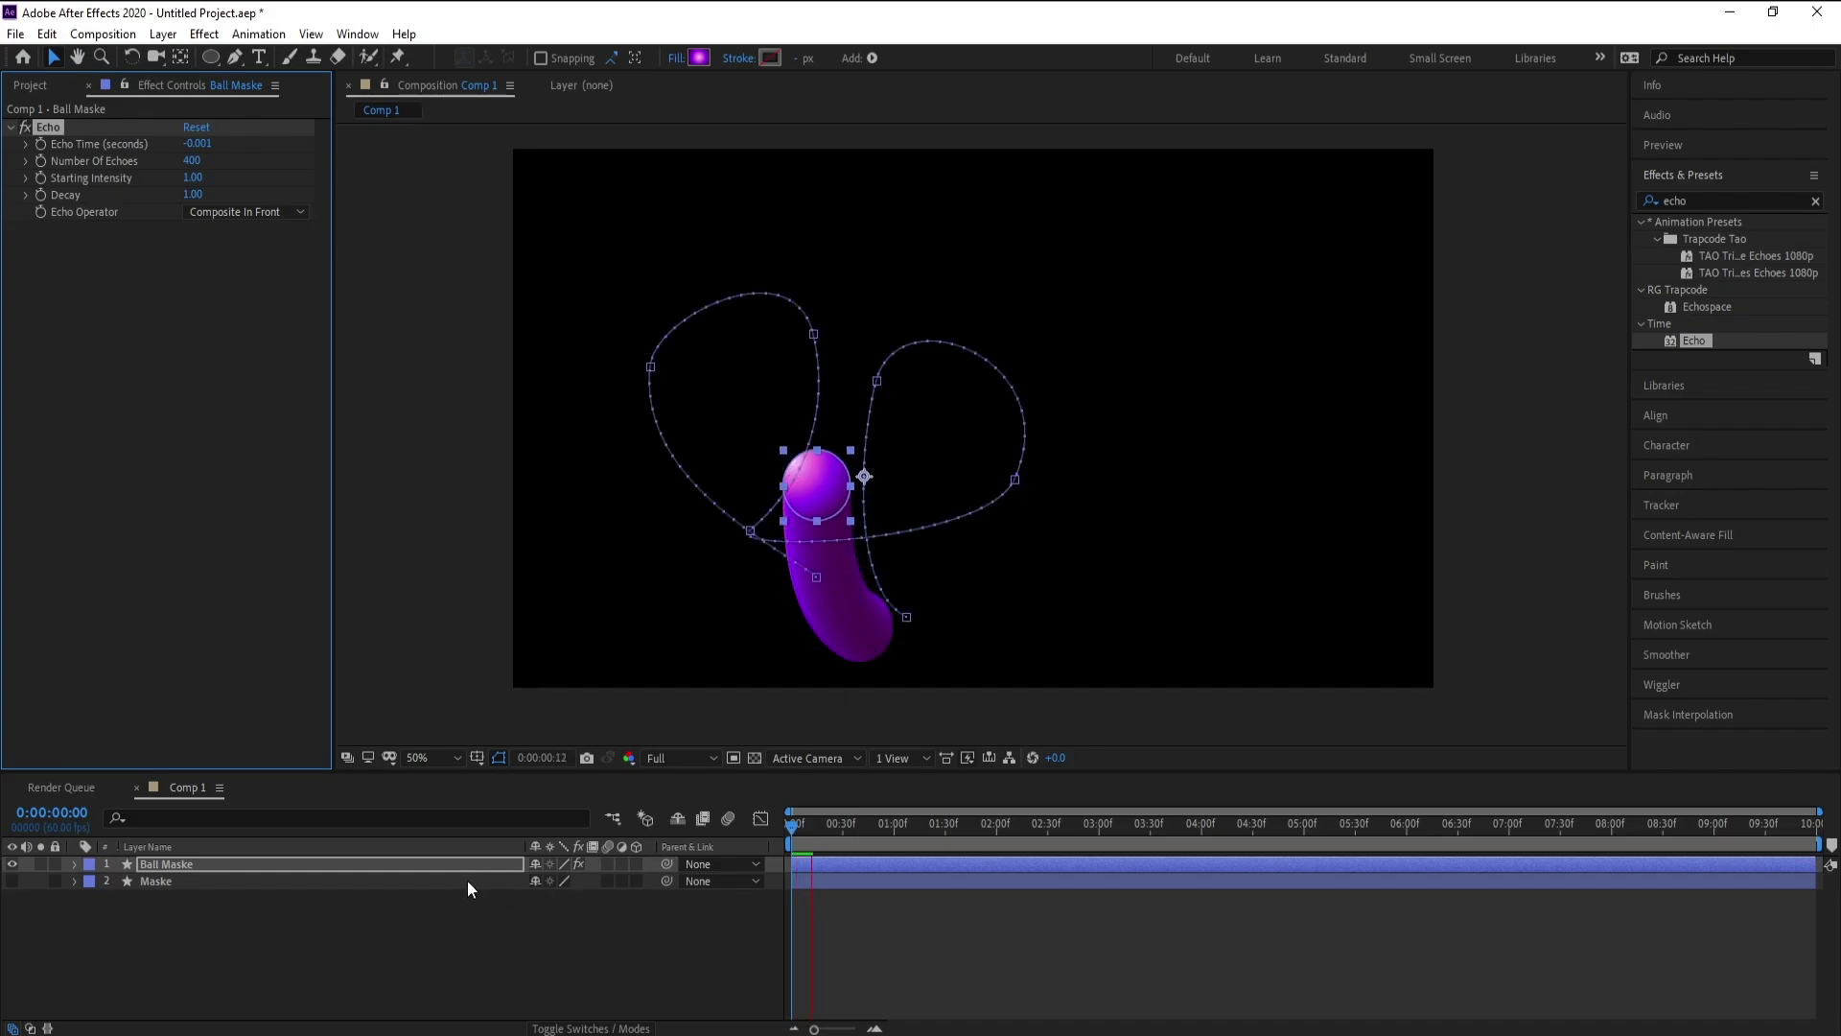
Stop the preview and change Echo Time to -0.002, then to -0.004.
{"action": "left_click", "coordinate": [413, 935]}
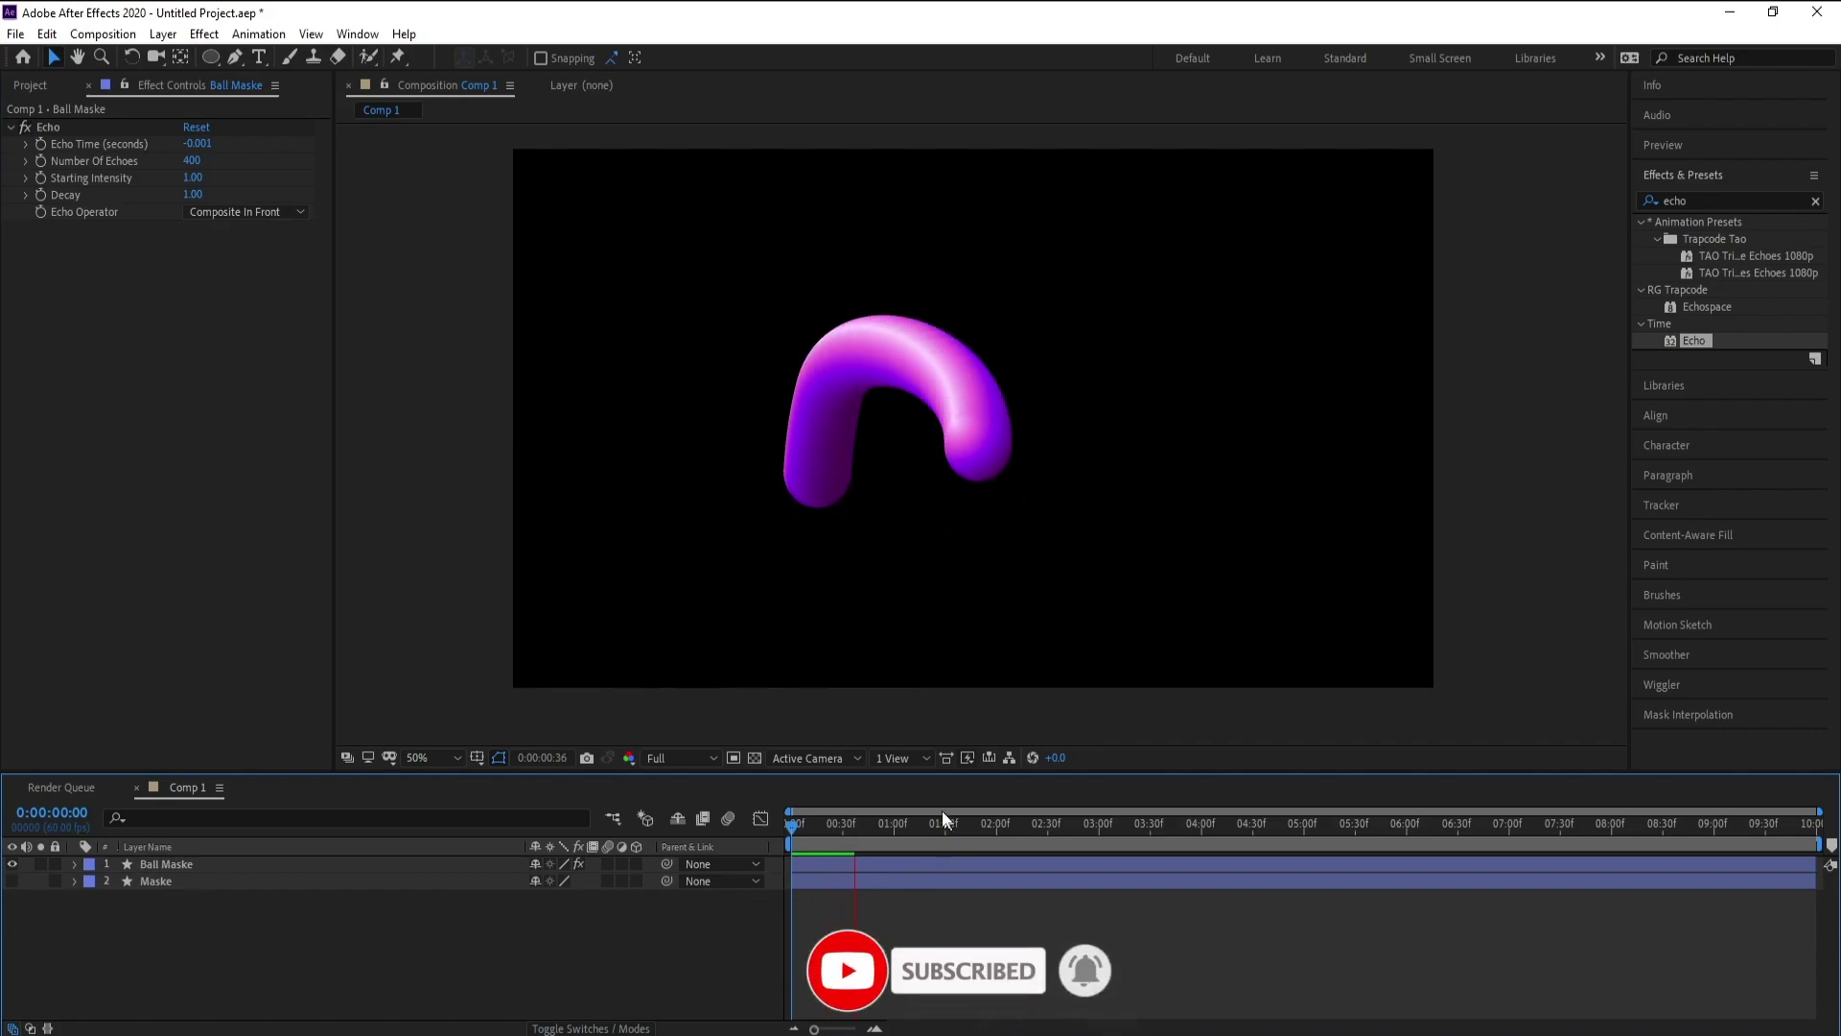
{"action": "key", "text": "space"}
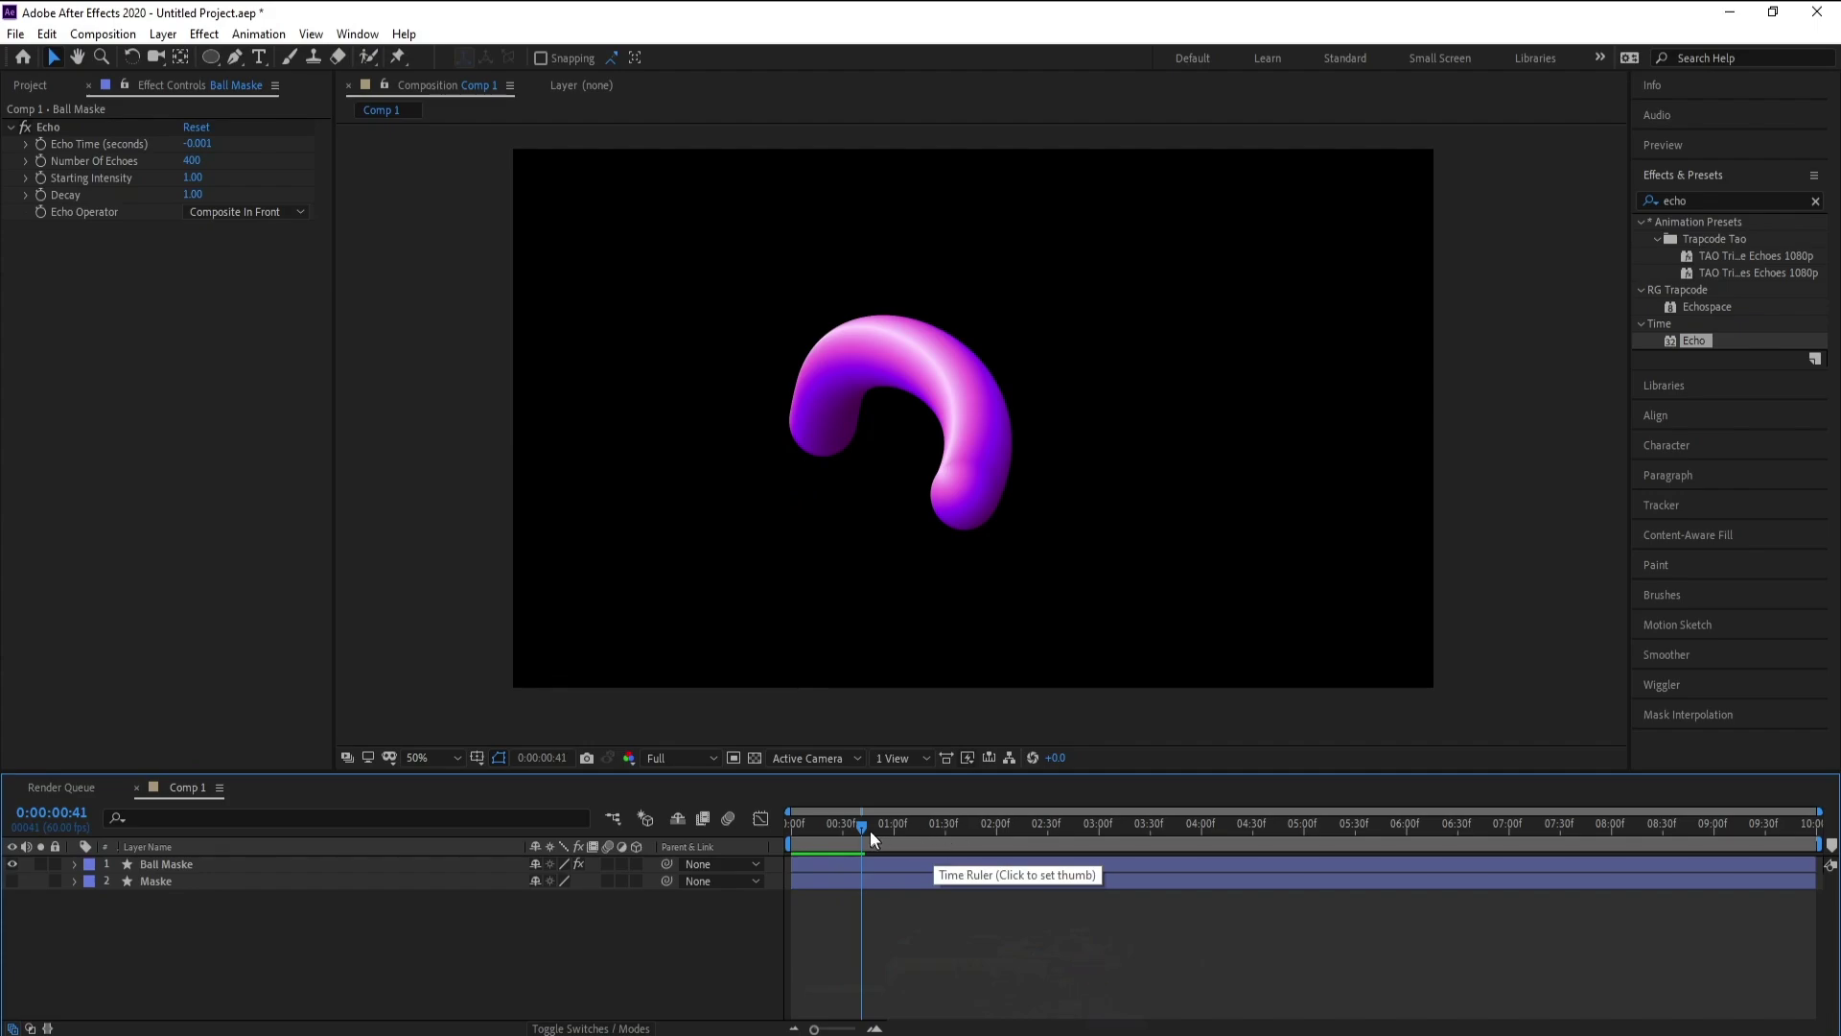
{"action": "left_click", "coordinate": [219, 144]}
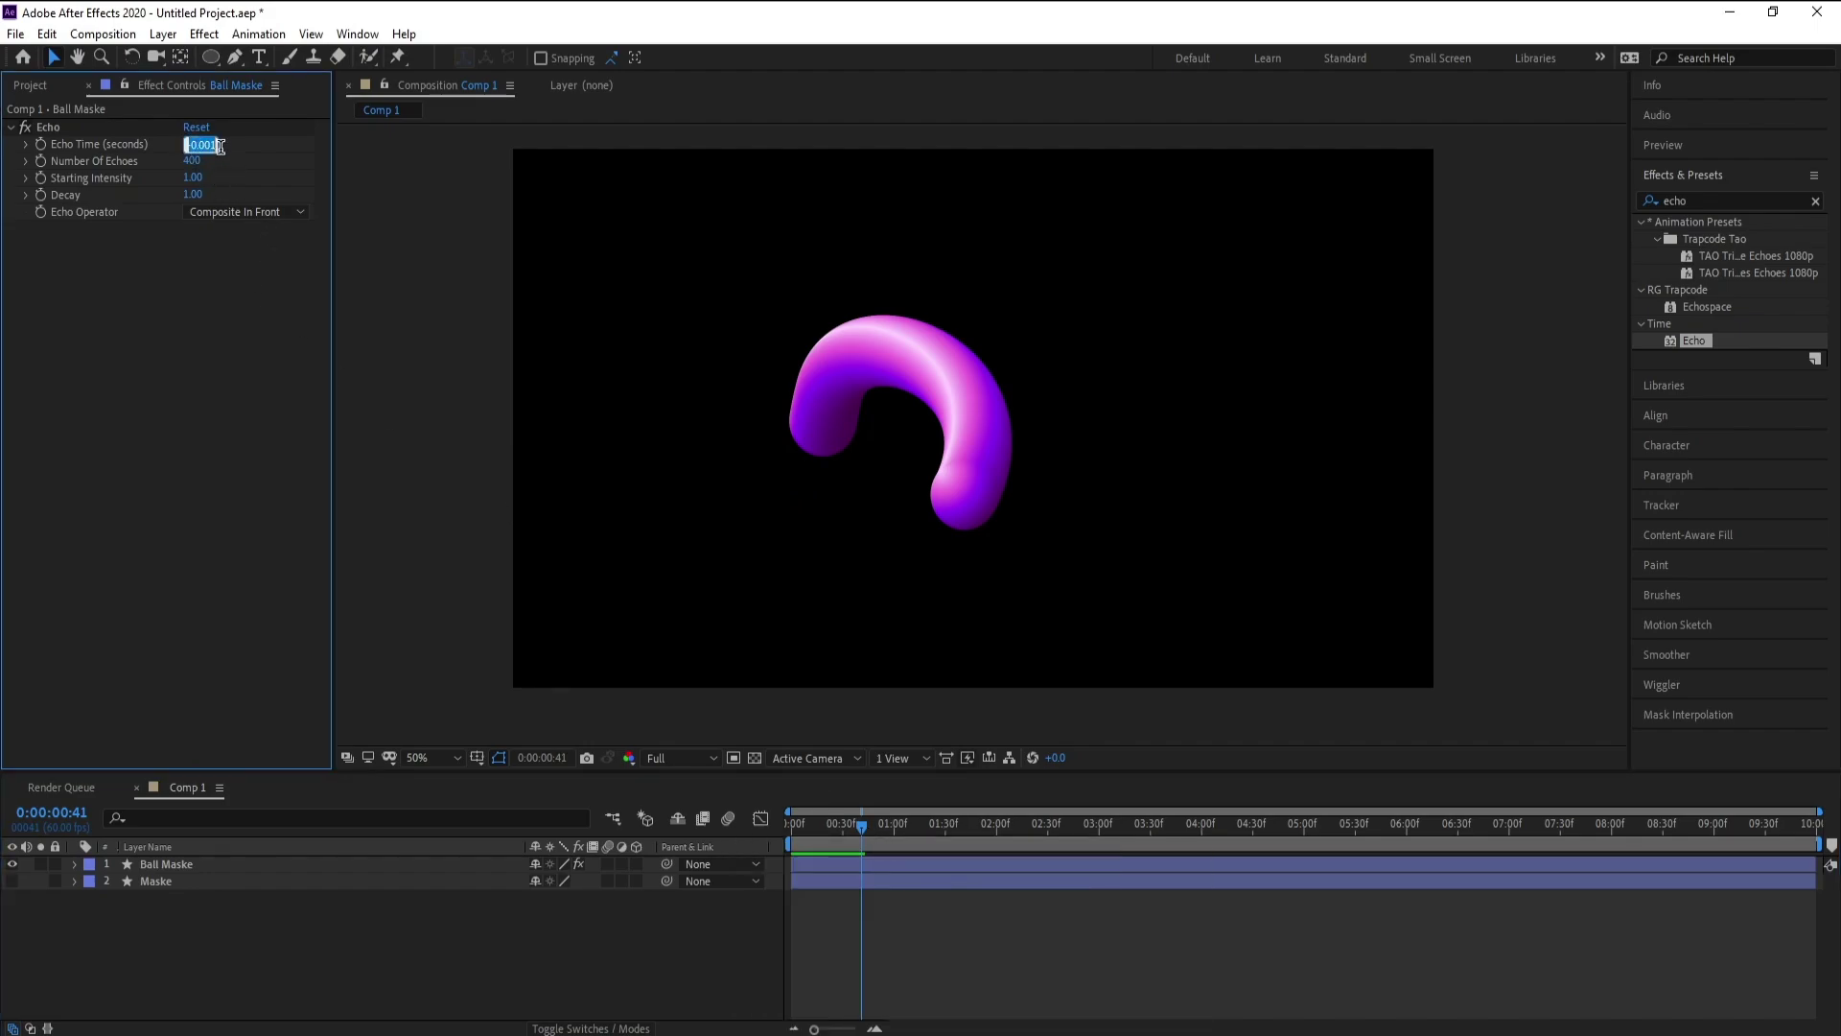
{"action": "left_click", "coordinate": [221, 143]}
{"action": "key", "text": "Return"}
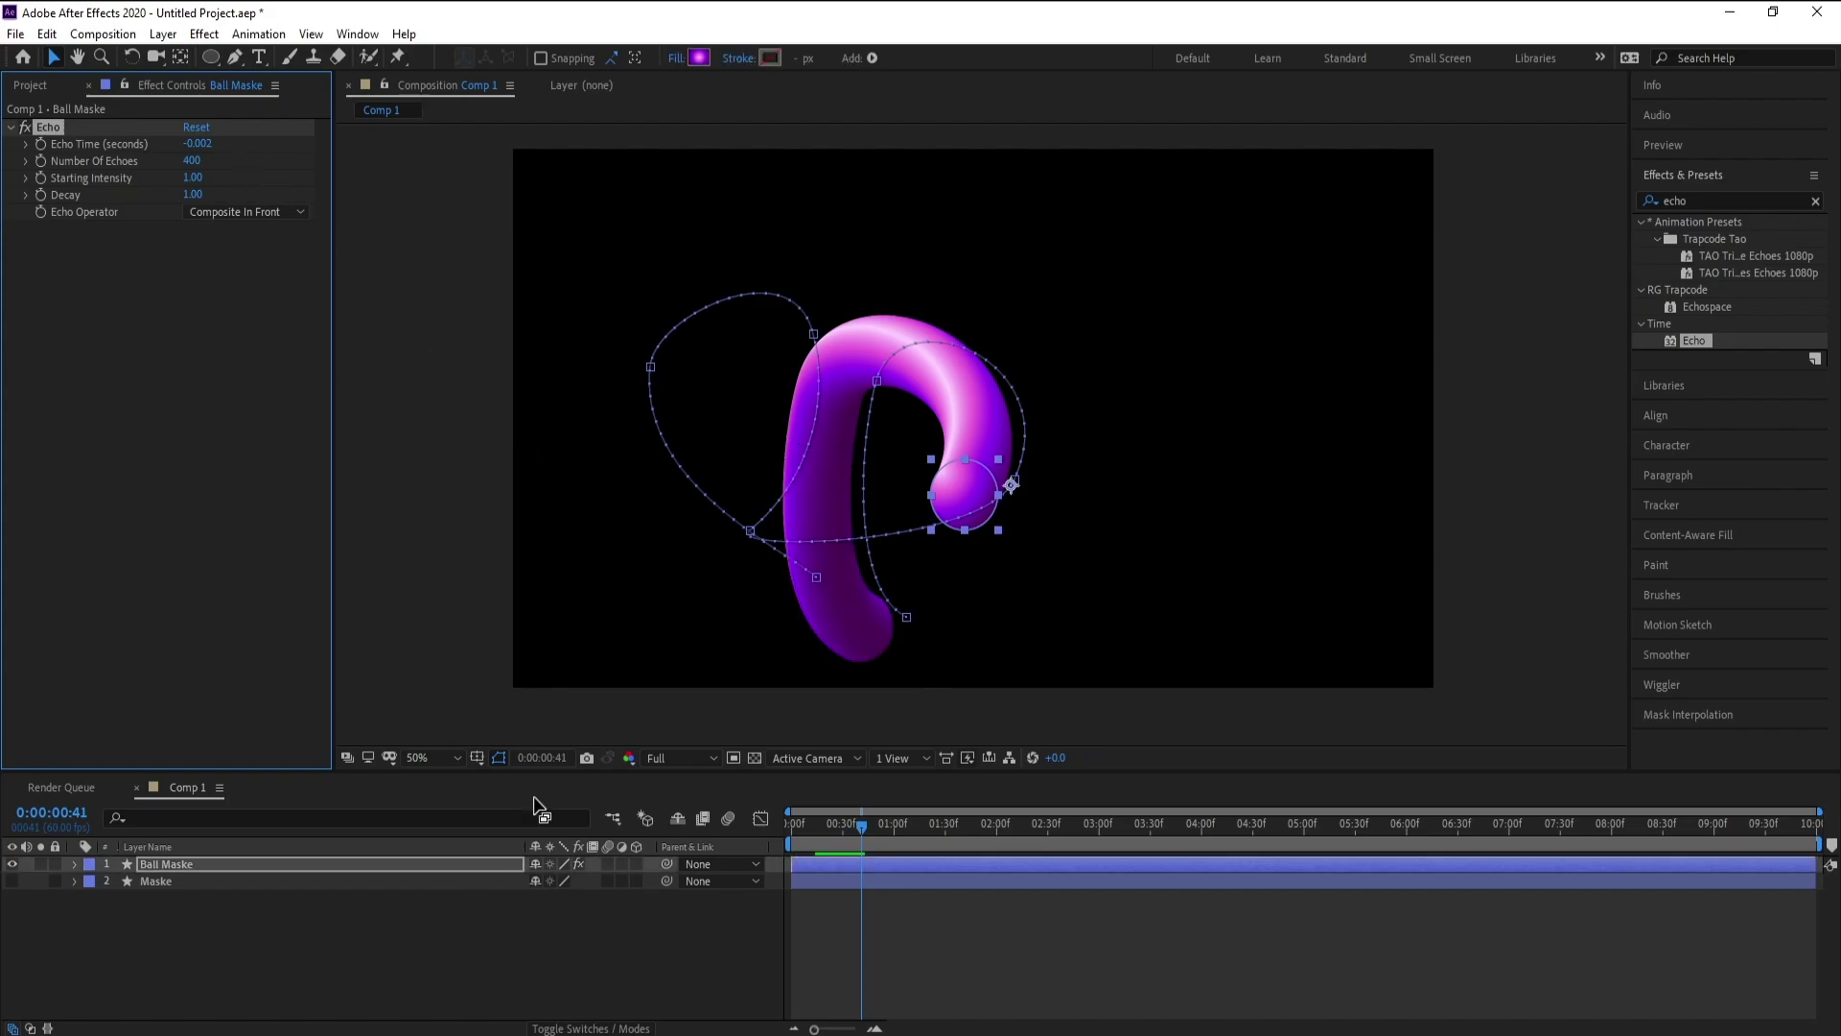
{"action": "left_click", "coordinate": [213, 145]}
{"action": "left_click", "coordinate": [214, 146]}
{"action": "key", "text": "Return"}
Replay the animation from the first frame to check the longer echo trail.
{"action": "key", "text": "Home"}
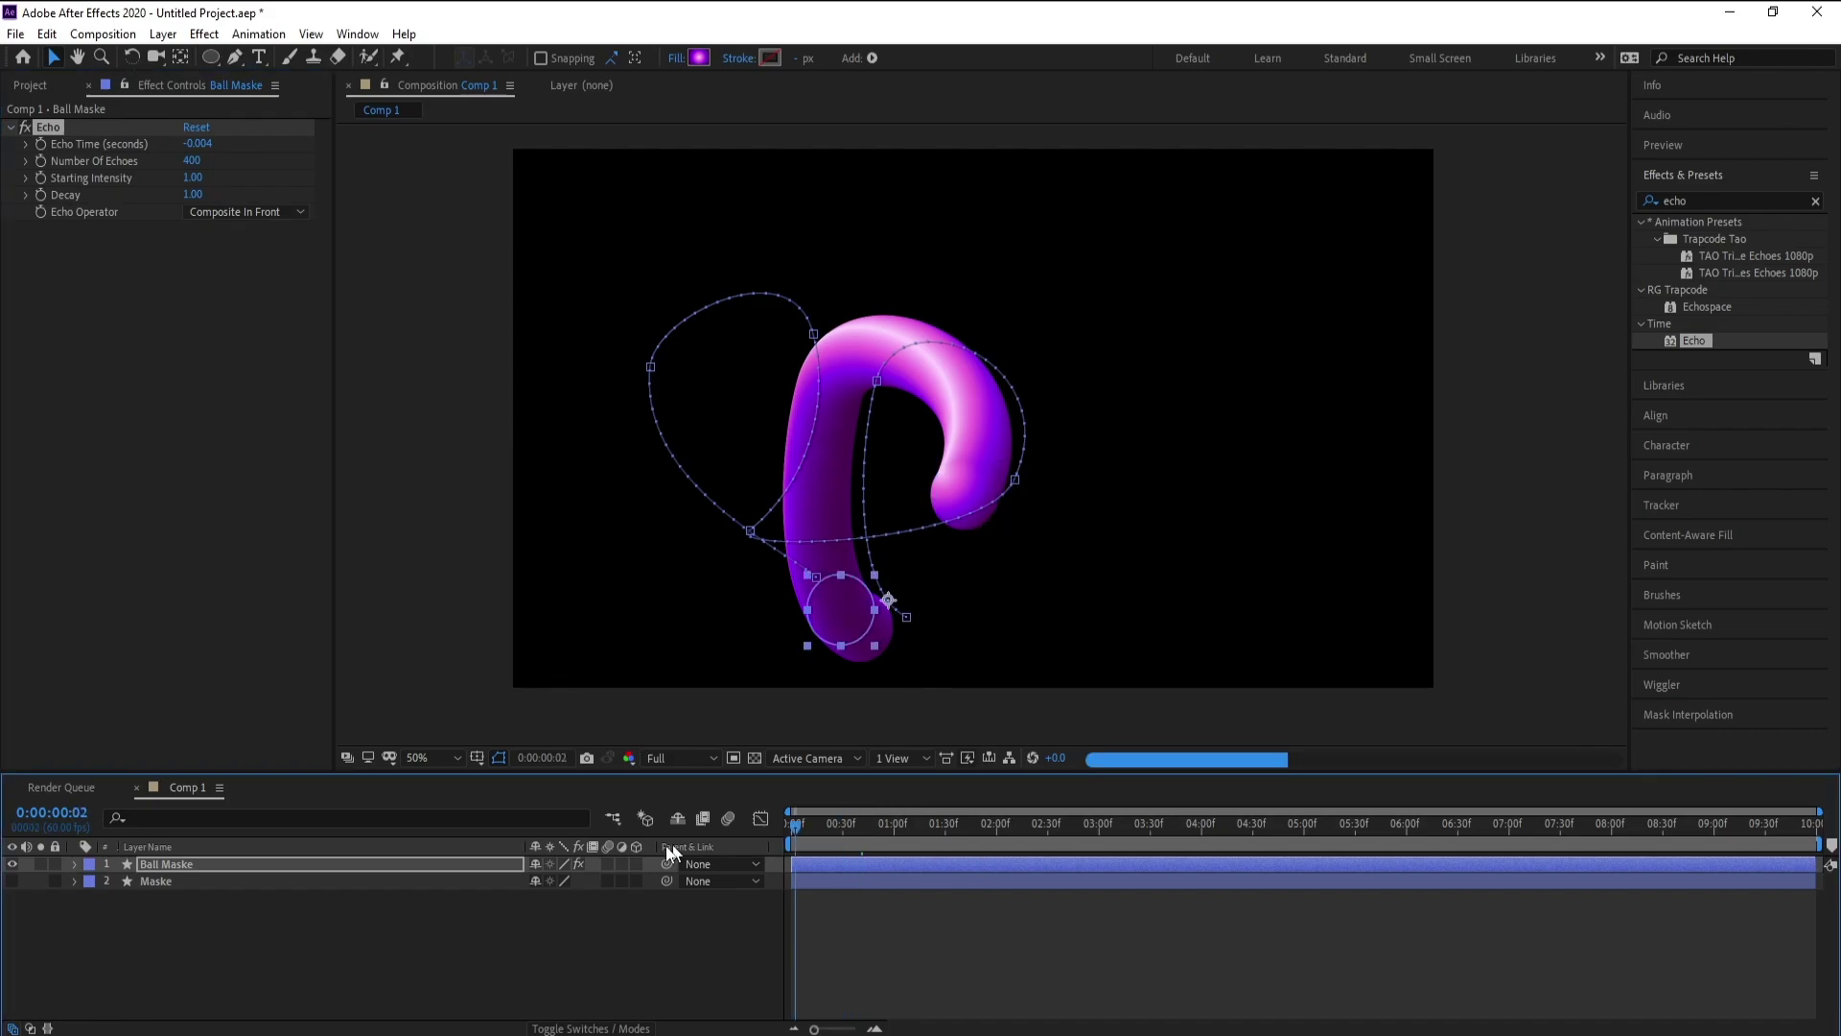
{"action": "left_click", "coordinate": [392, 976]}
{"action": "key", "text": "space"}
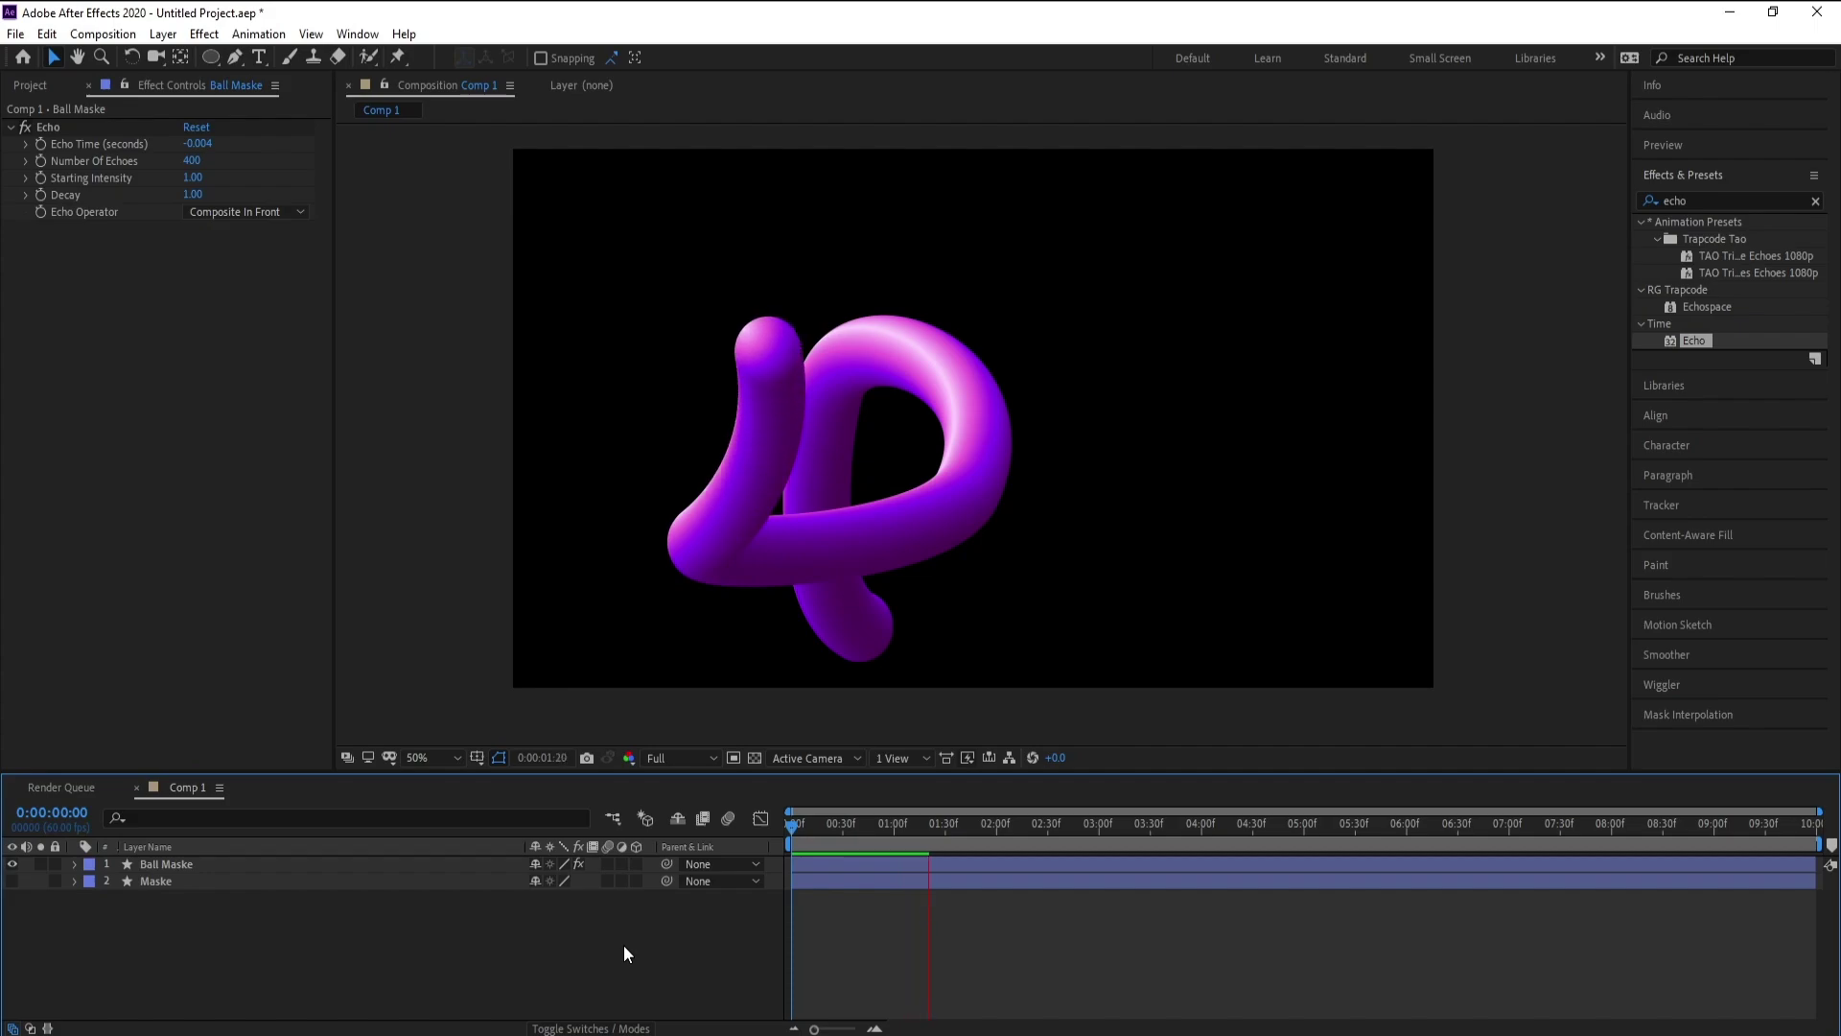
{"action": "key", "text": "space"}
{"action": "key", "text": "space"}
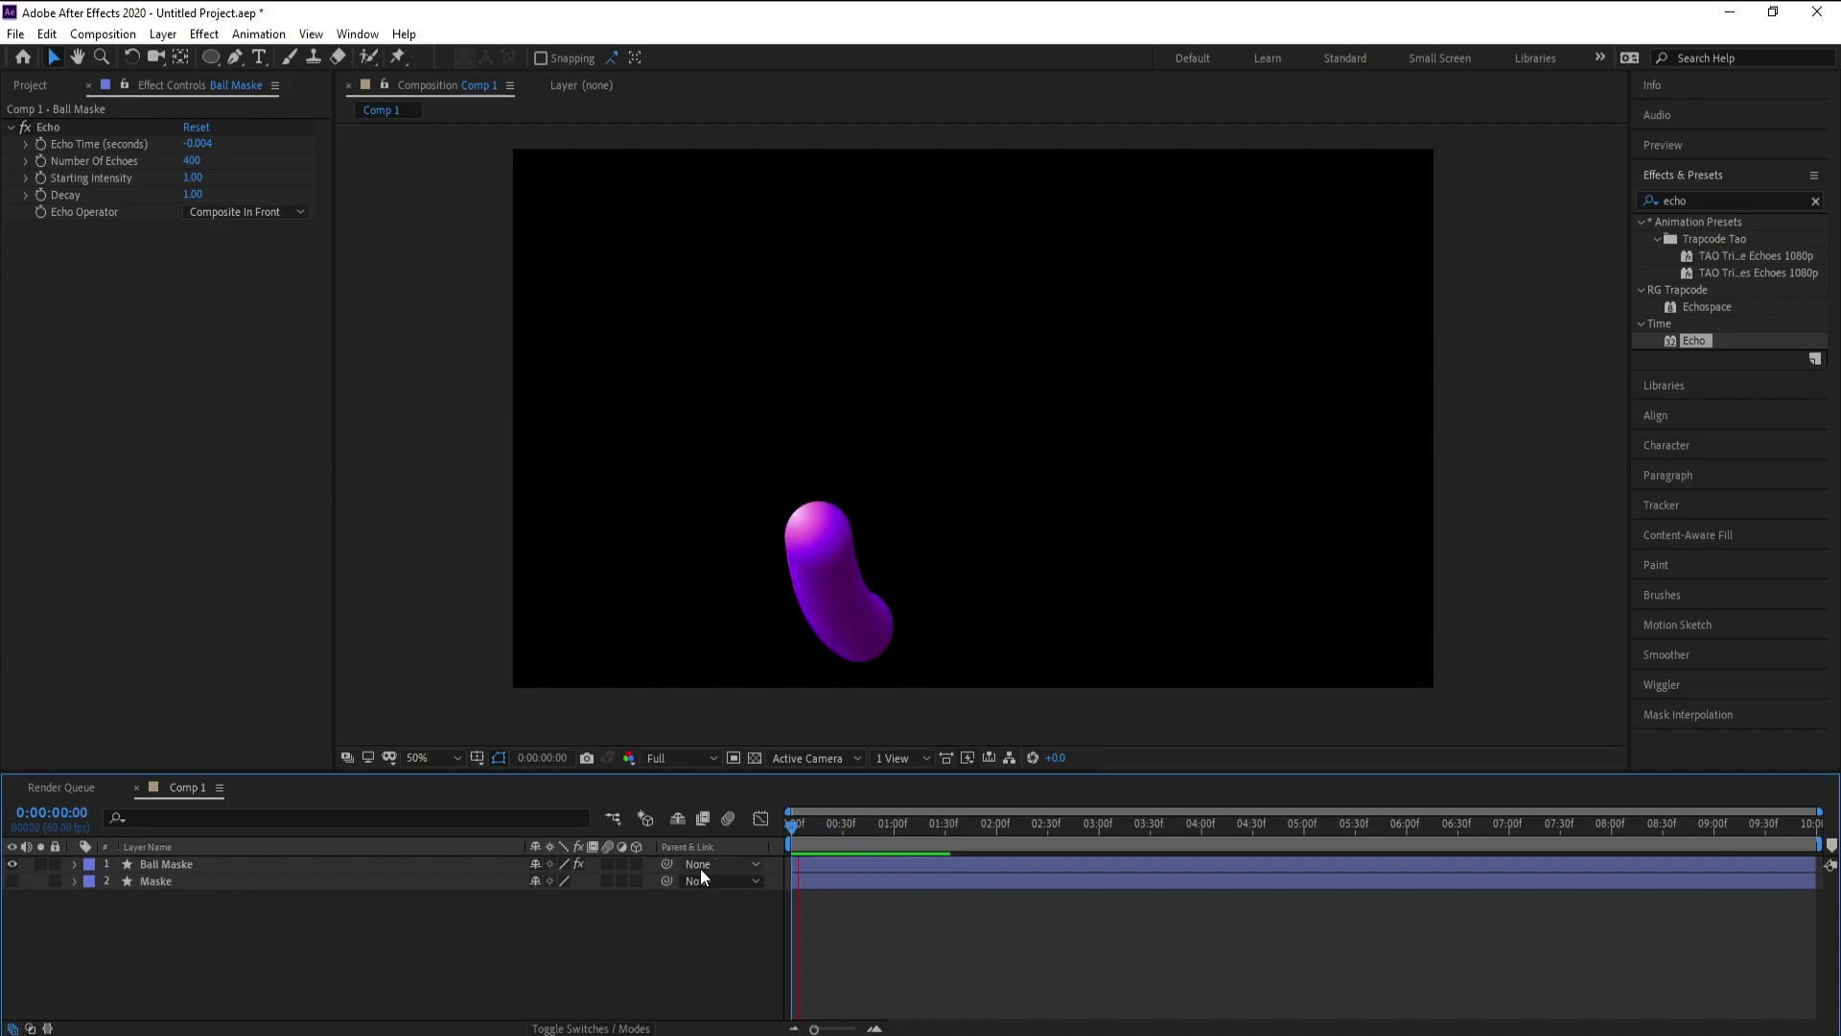
{"action": "key", "text": "space"}
{"action": "key", "text": "Home"}
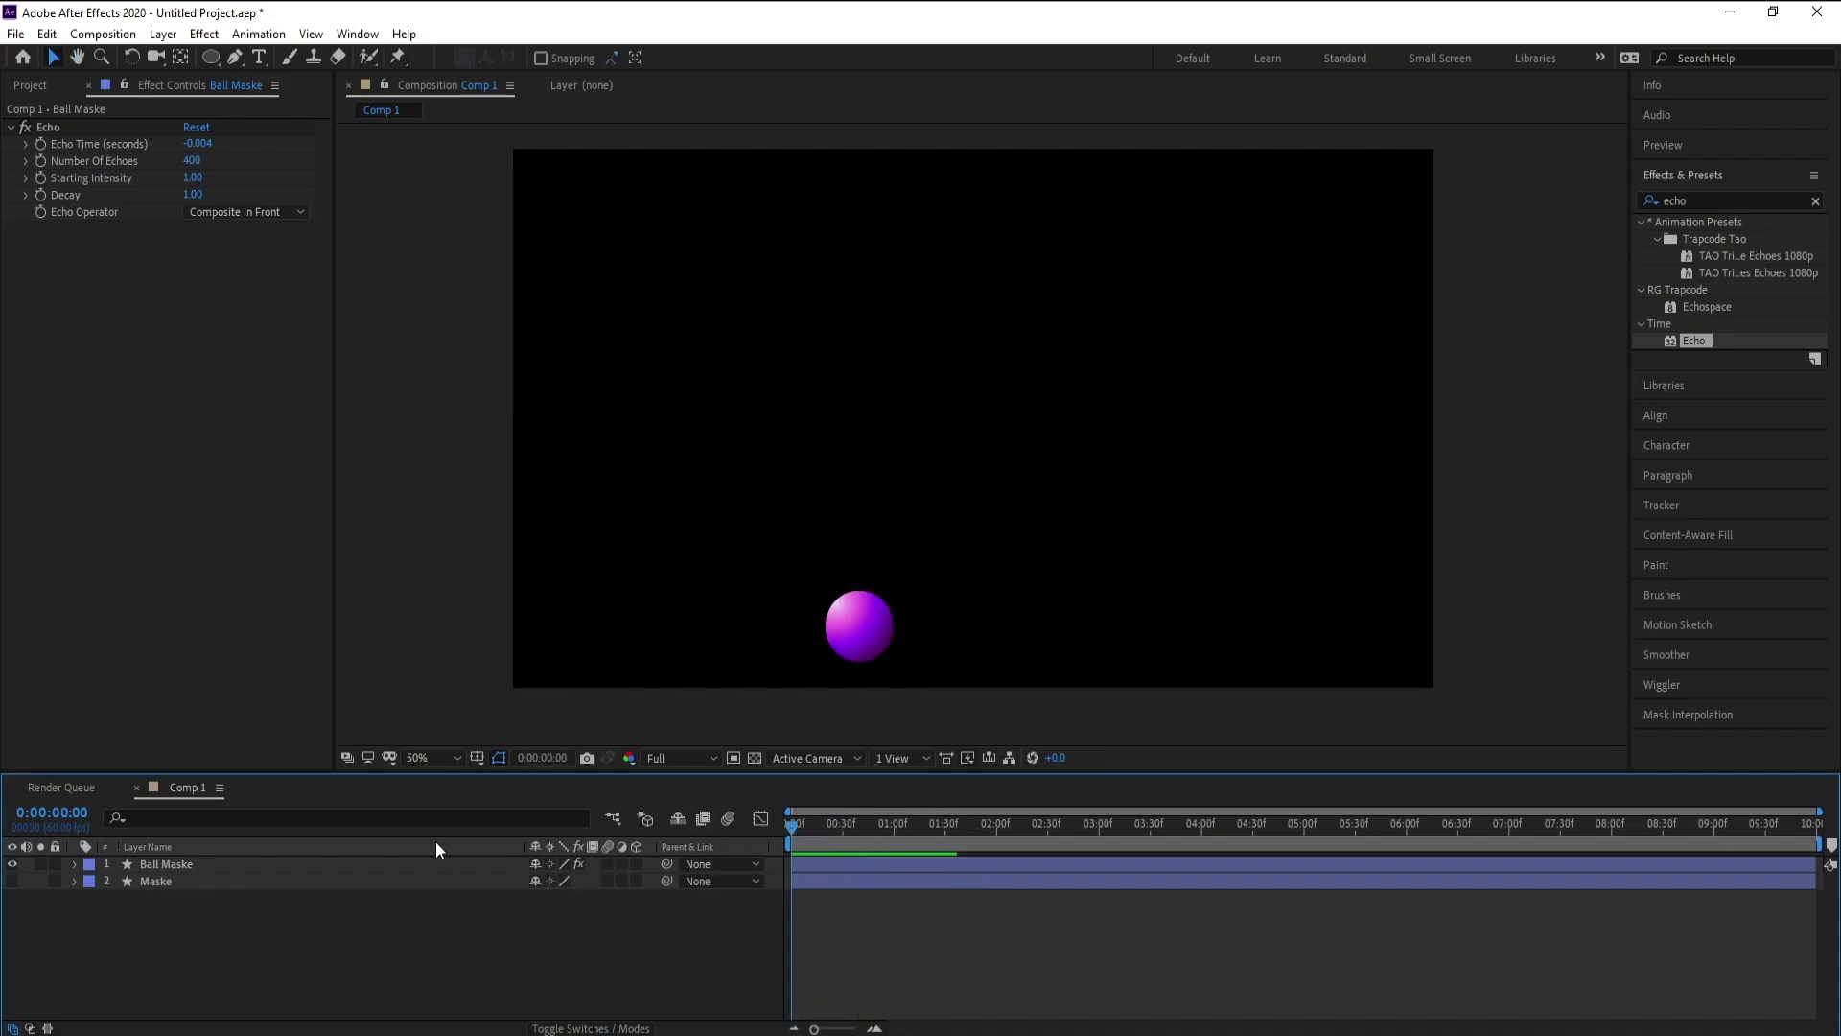
Set Ball Maske opacity to 0% and keyframe it at frame 0.
{"action": "left_click", "coordinate": [248, 867]}
{"action": "key", "text": "t"}
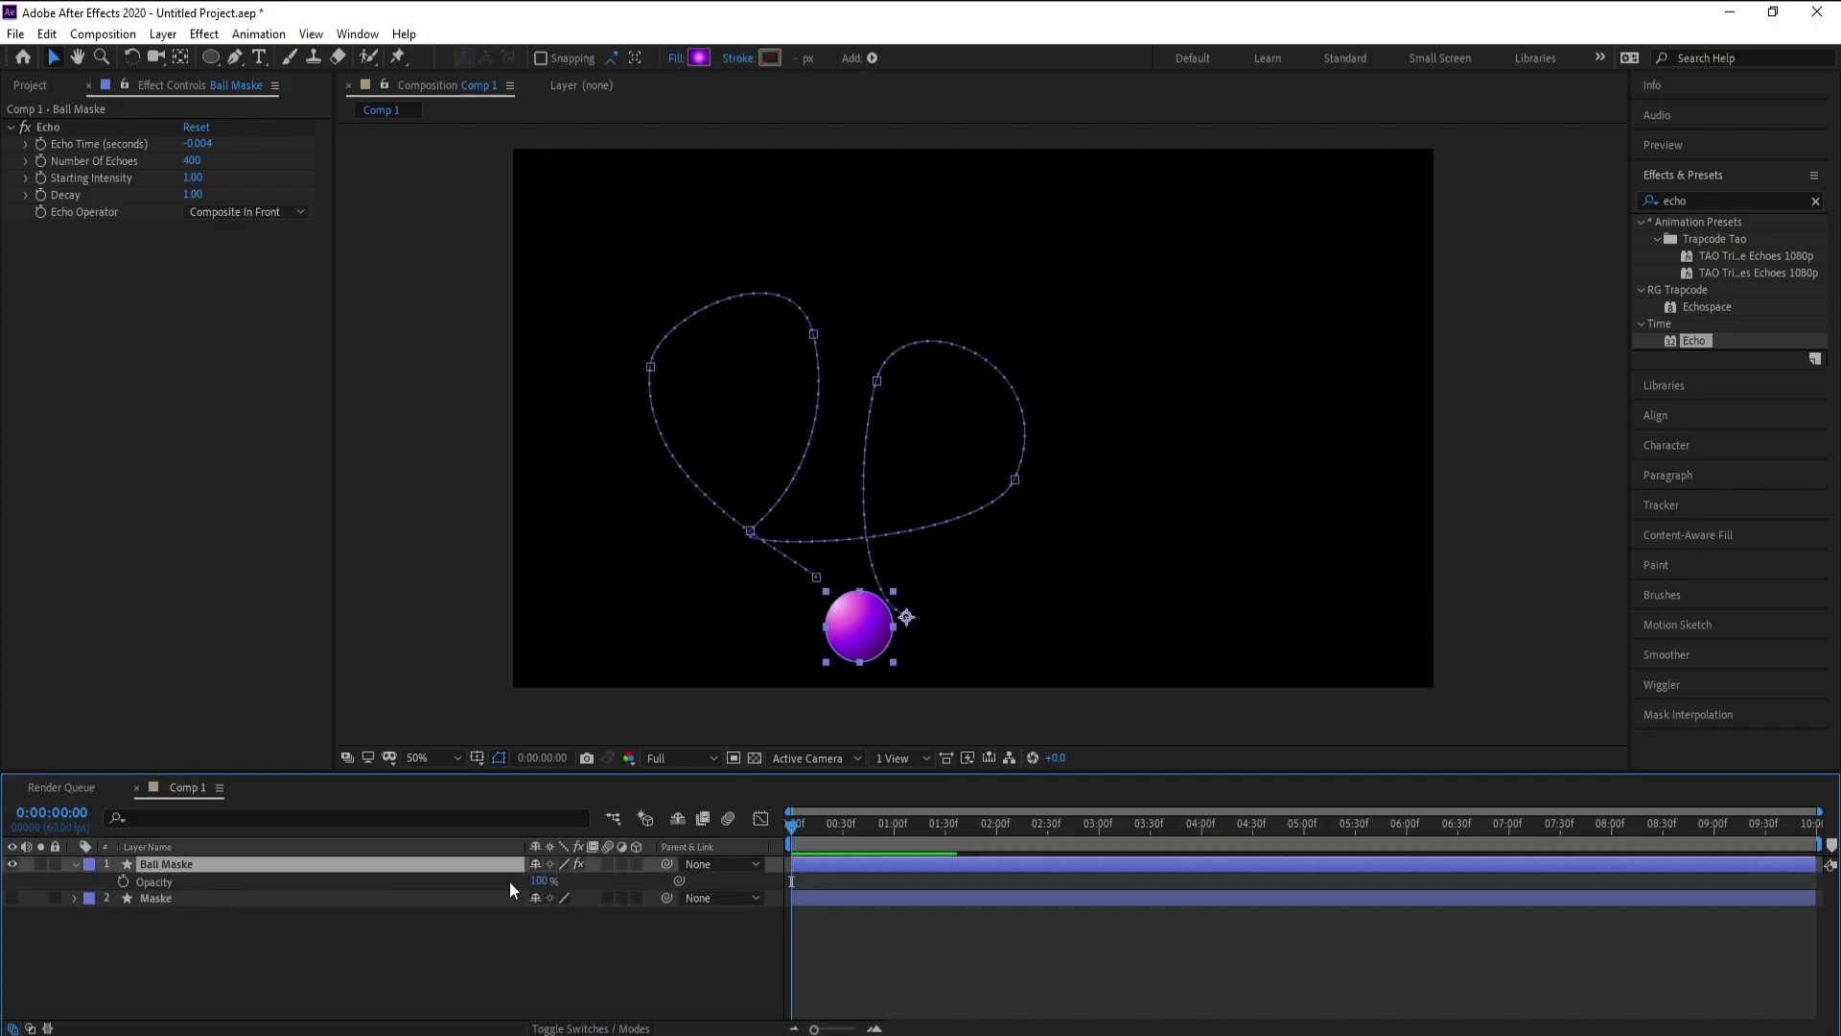
{"action": "left_click_drag", "start_coordinate": [548, 887], "coordinate": [238, 896]}
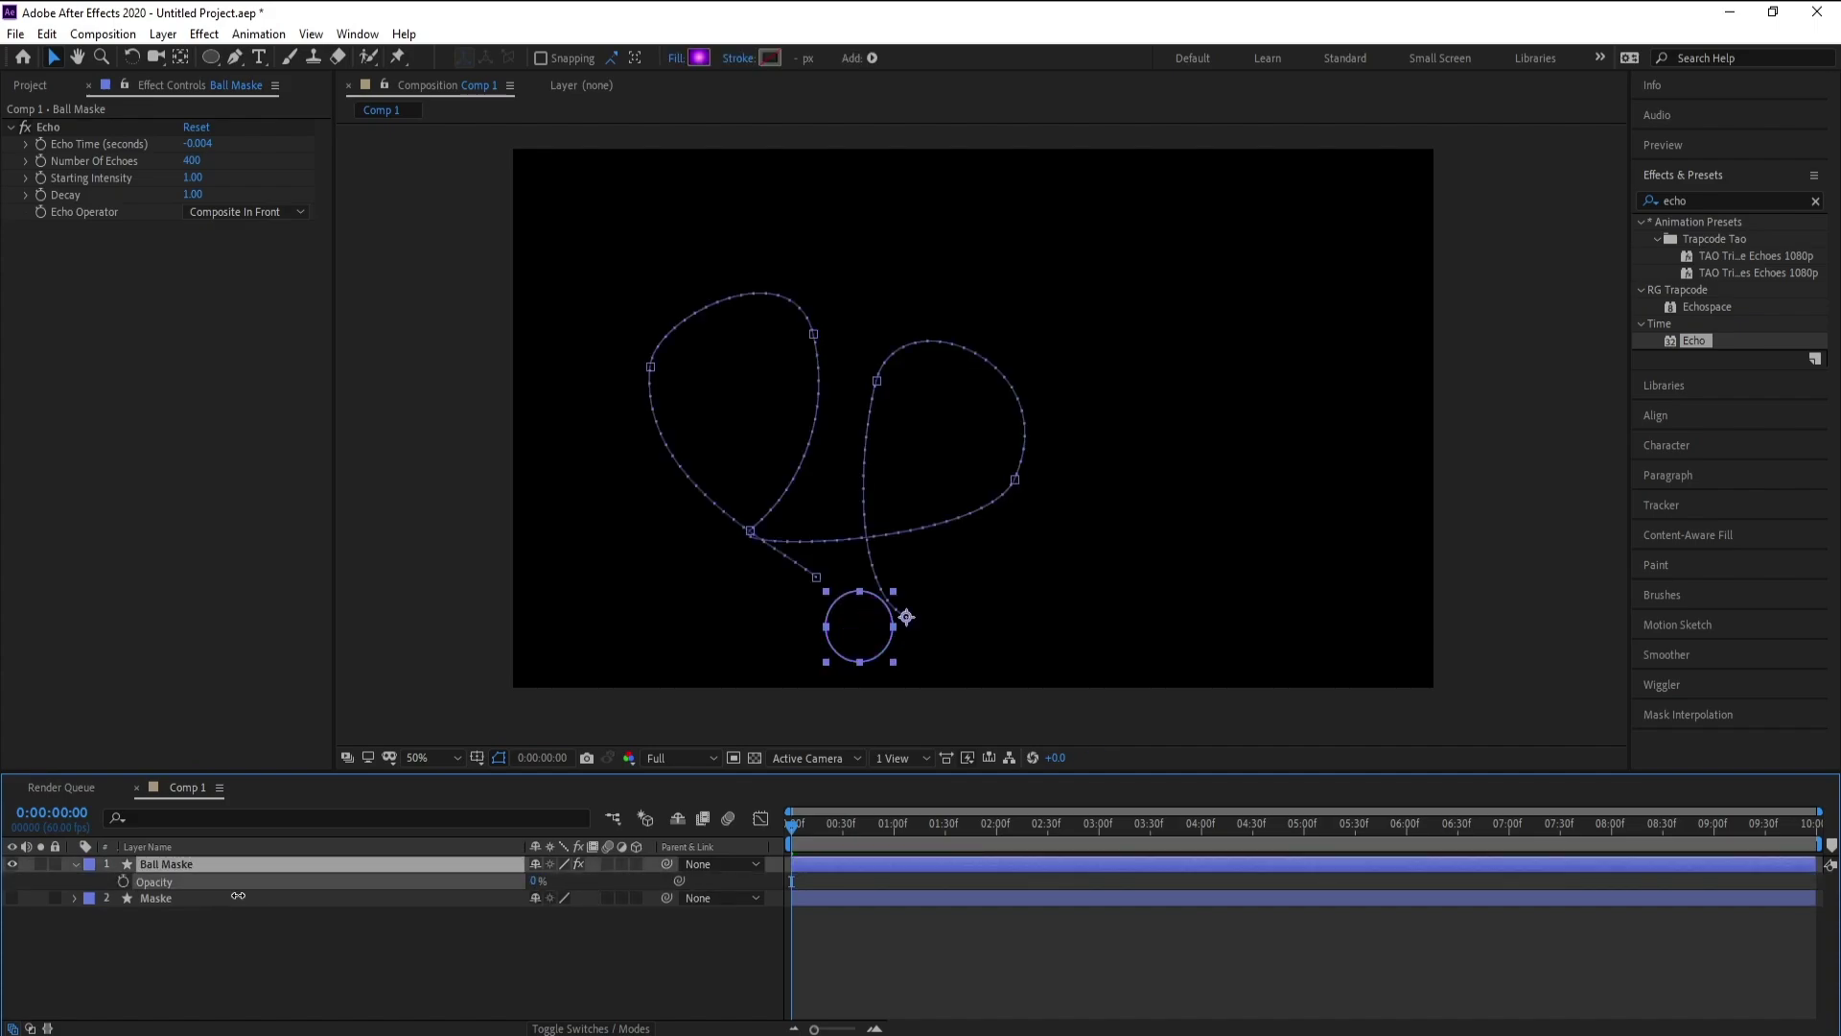
{"action": "left_click", "coordinate": [123, 881]}
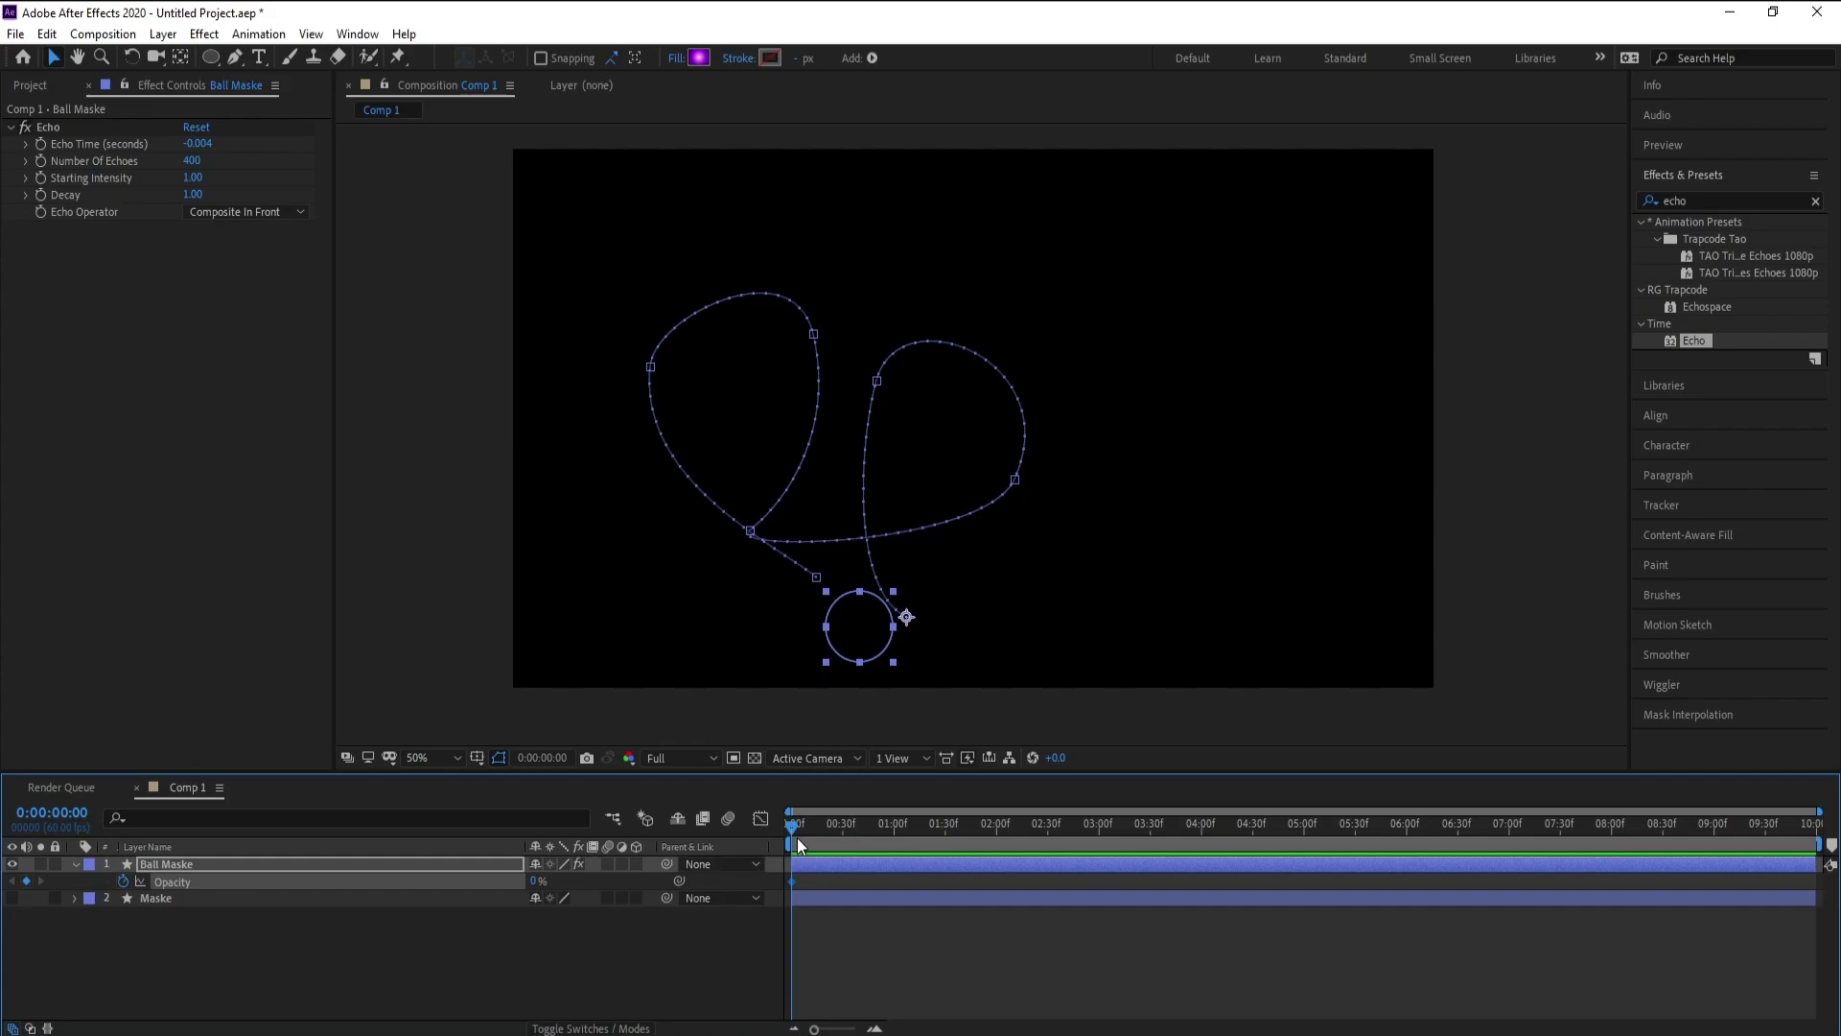
Add a 100% opacity keyframe at frame 1.
{"action": "left_click", "coordinate": [873, 1028]}
{"action": "left_click", "coordinate": [874, 1028]}
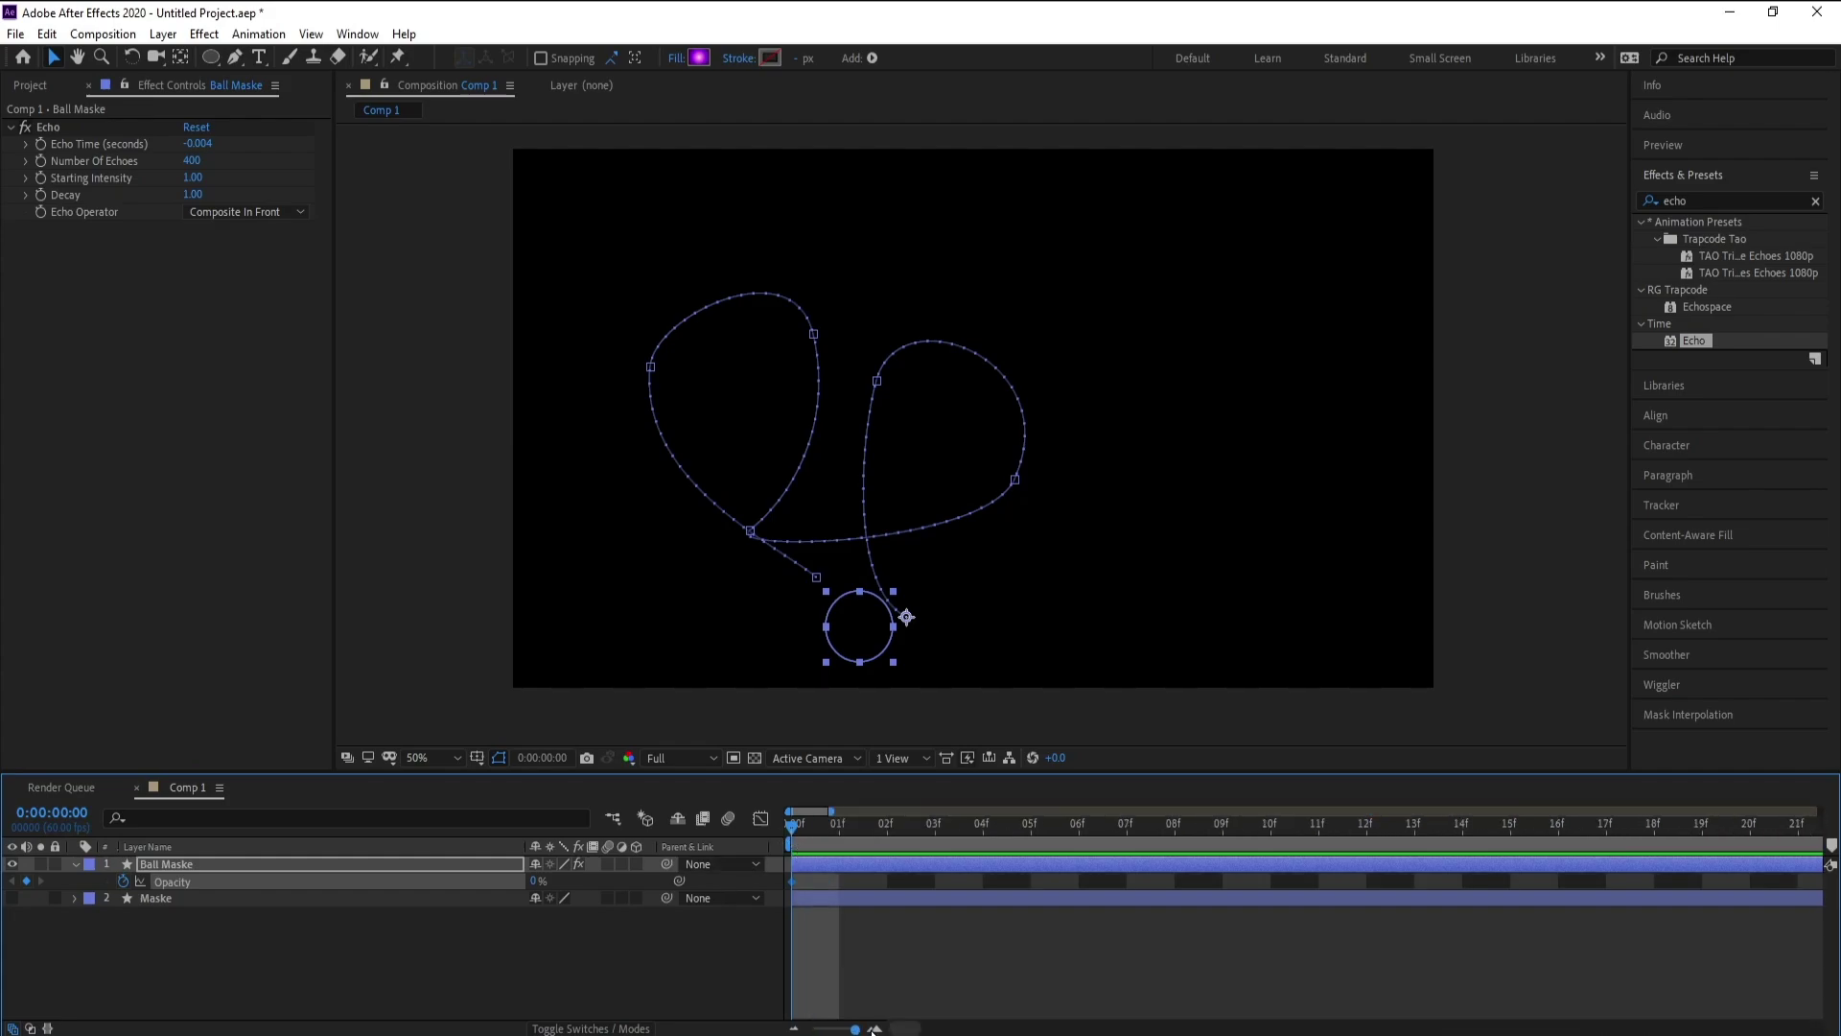
{"action": "left_click", "coordinate": [830, 827]}
{"action": "left_click", "coordinate": [537, 882]}
{"action": "type", "text": "100"}
{"action": "key", "text": "Return"}
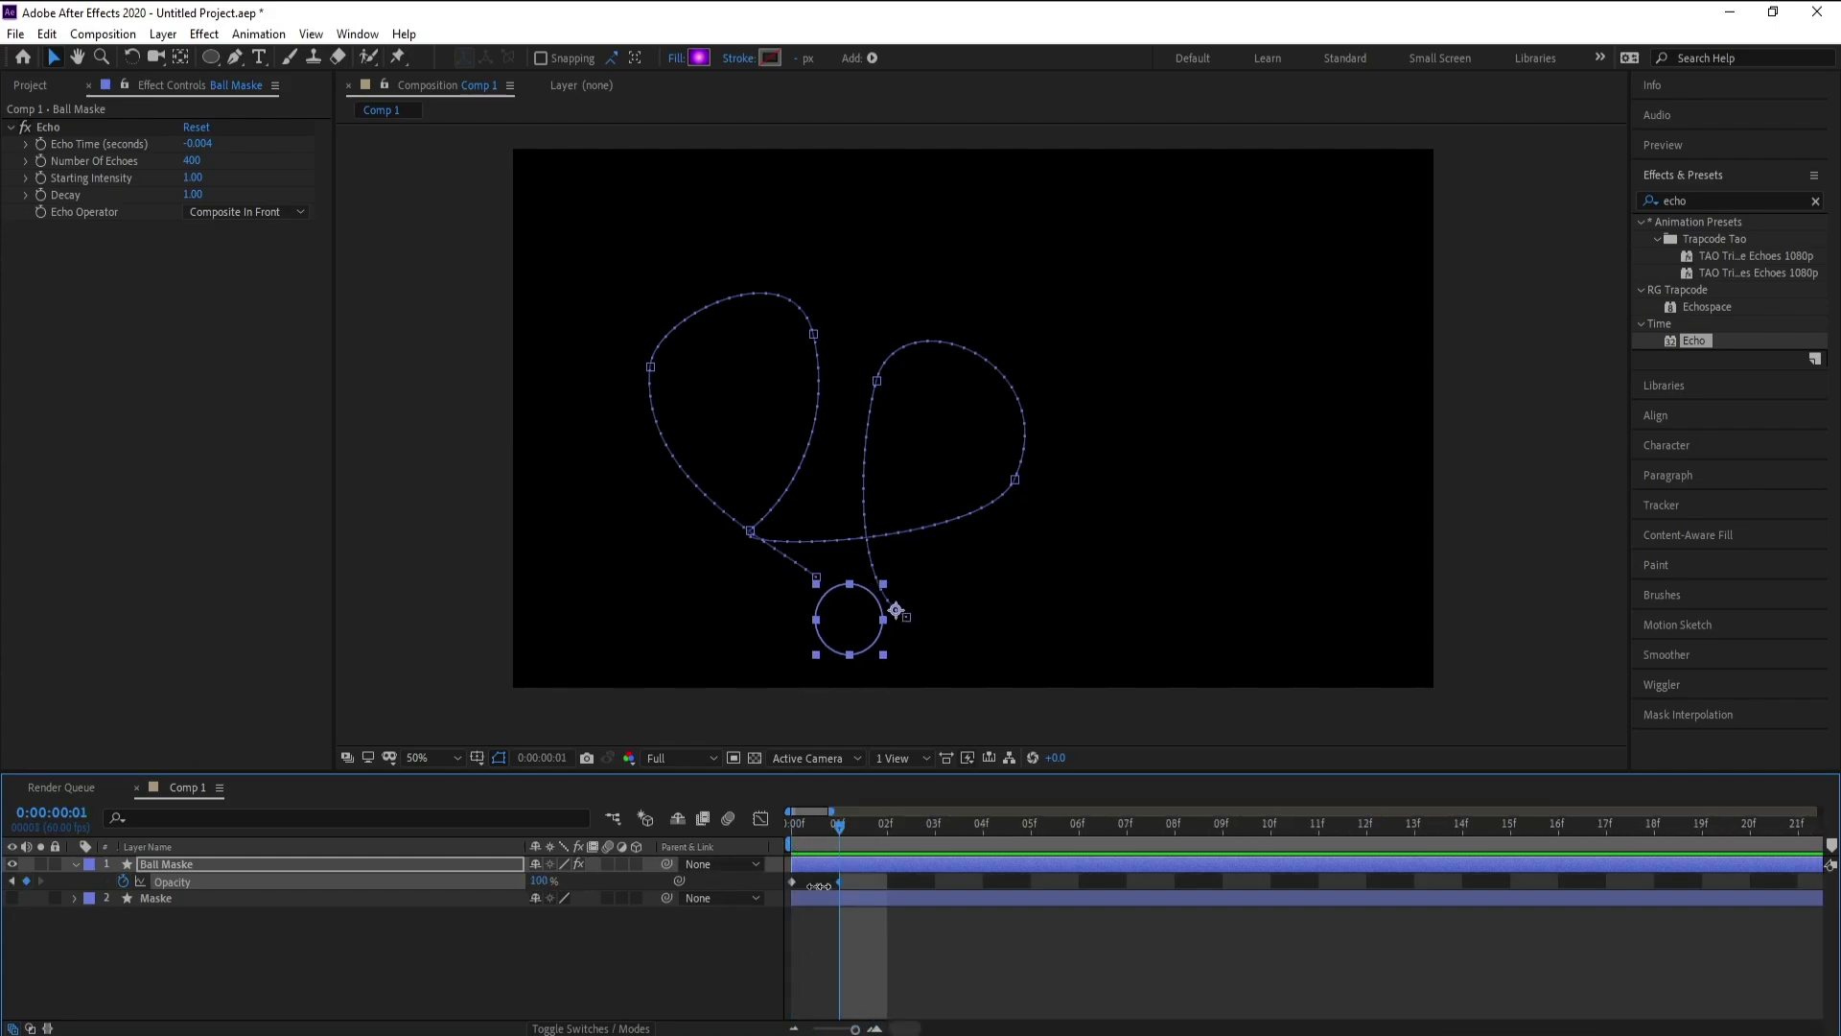
Set the preview resolution to Half and return to frame 0.
{"action": "left_click_drag", "start_coordinate": [855, 1028], "coordinate": [734, 1033]}
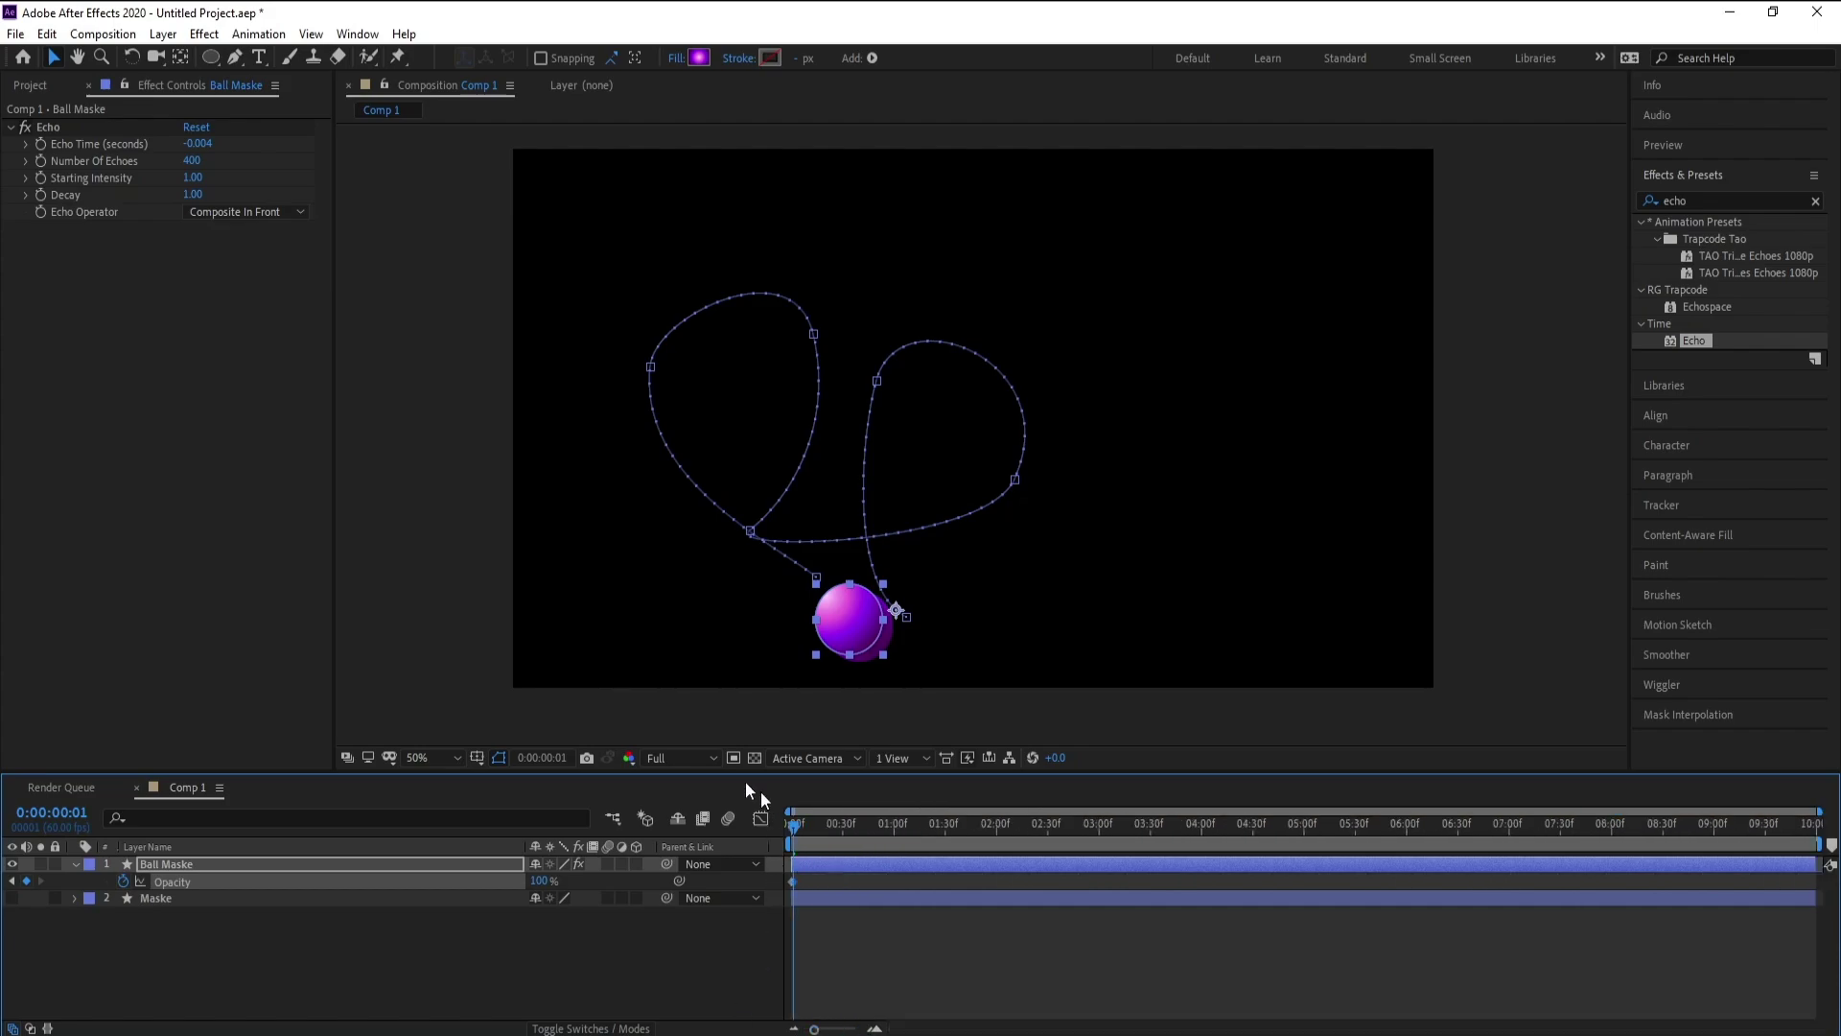
{"action": "left_click", "coordinate": [679, 759]}
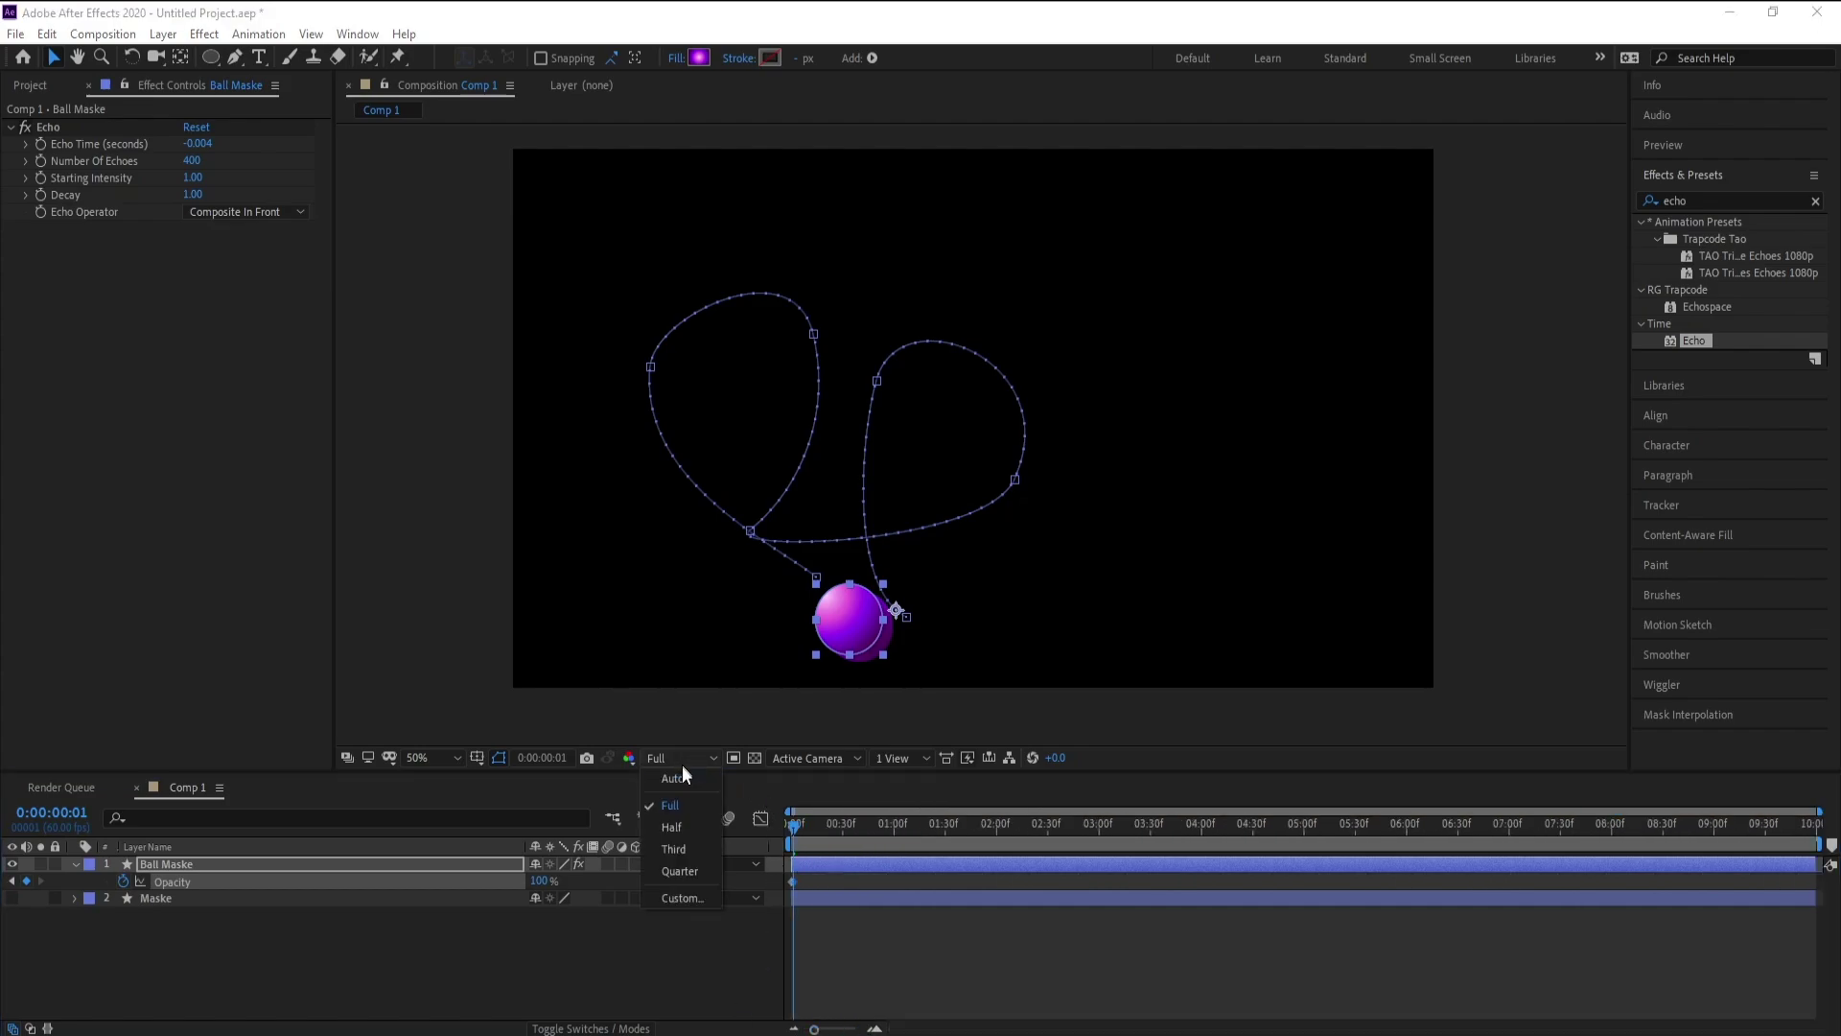
{"action": "left_click", "coordinate": [687, 823]}
{"action": "left_click", "coordinate": [795, 826]}
{"action": "left_click", "coordinate": [343, 940]}
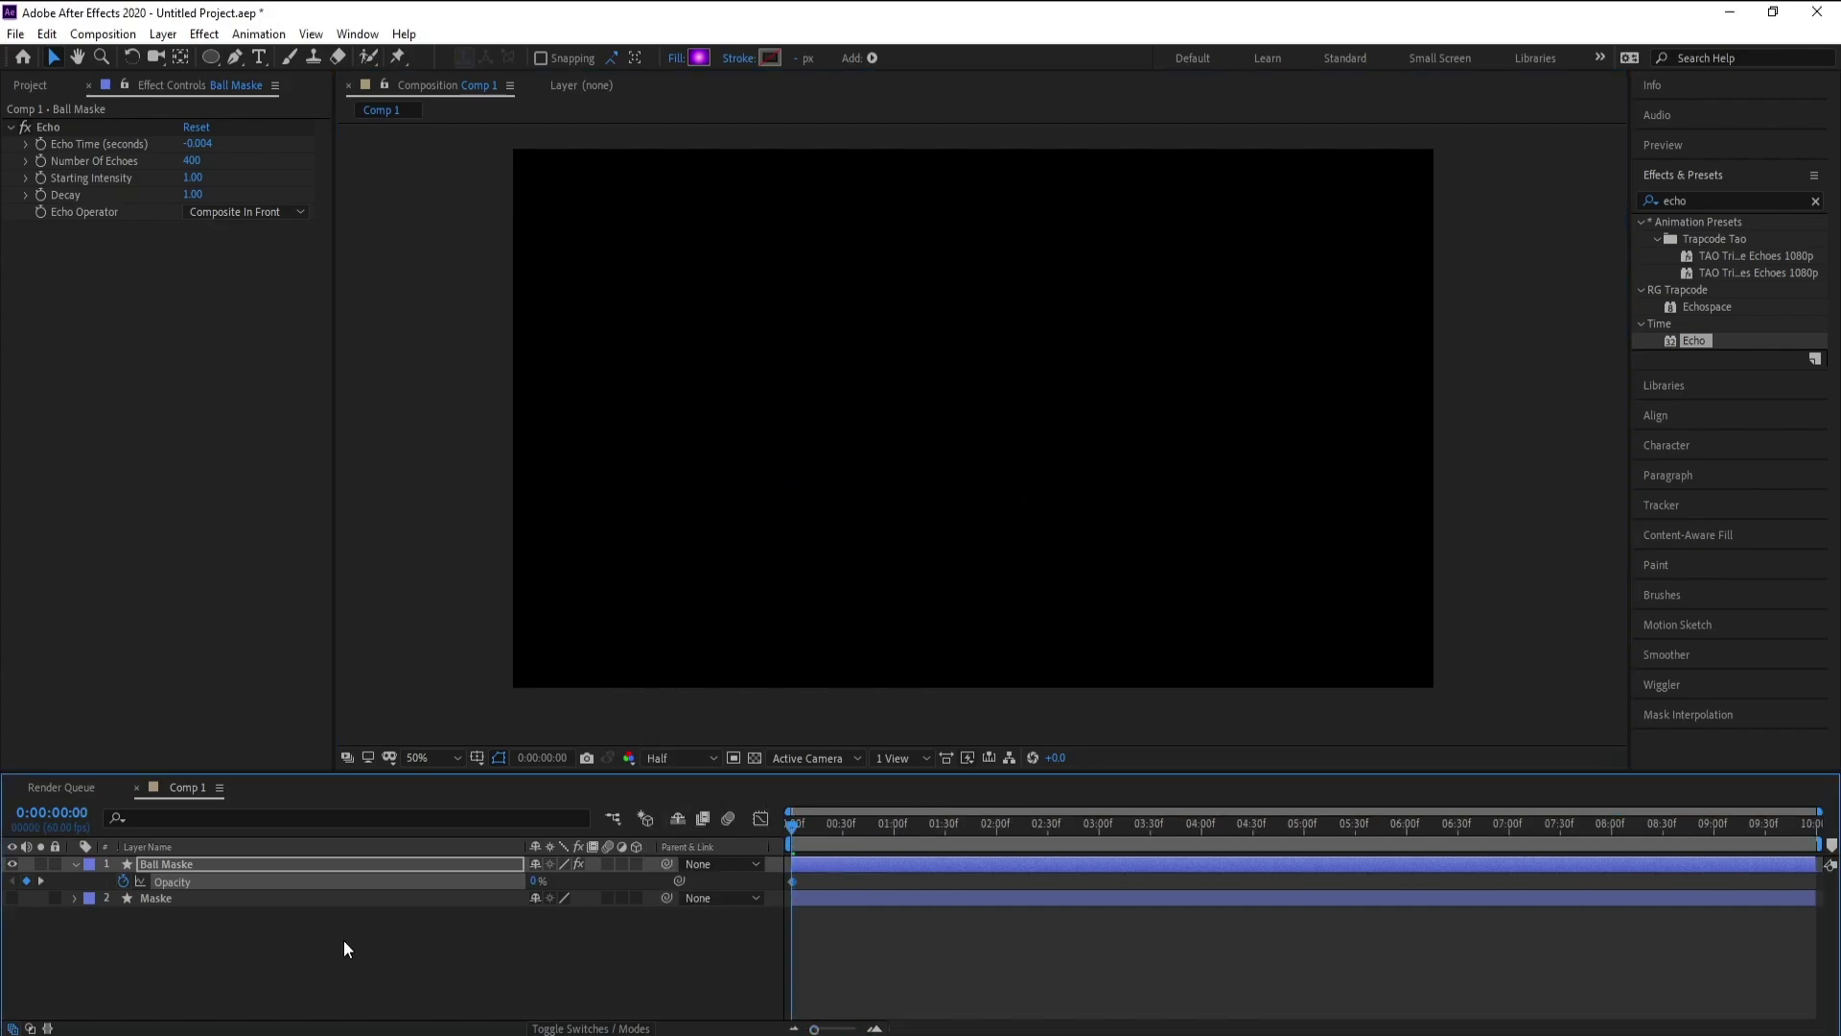
Play the preview, check the finished P at 0:00:01:20, then replay from the start.
{"action": "key", "text": "space"}
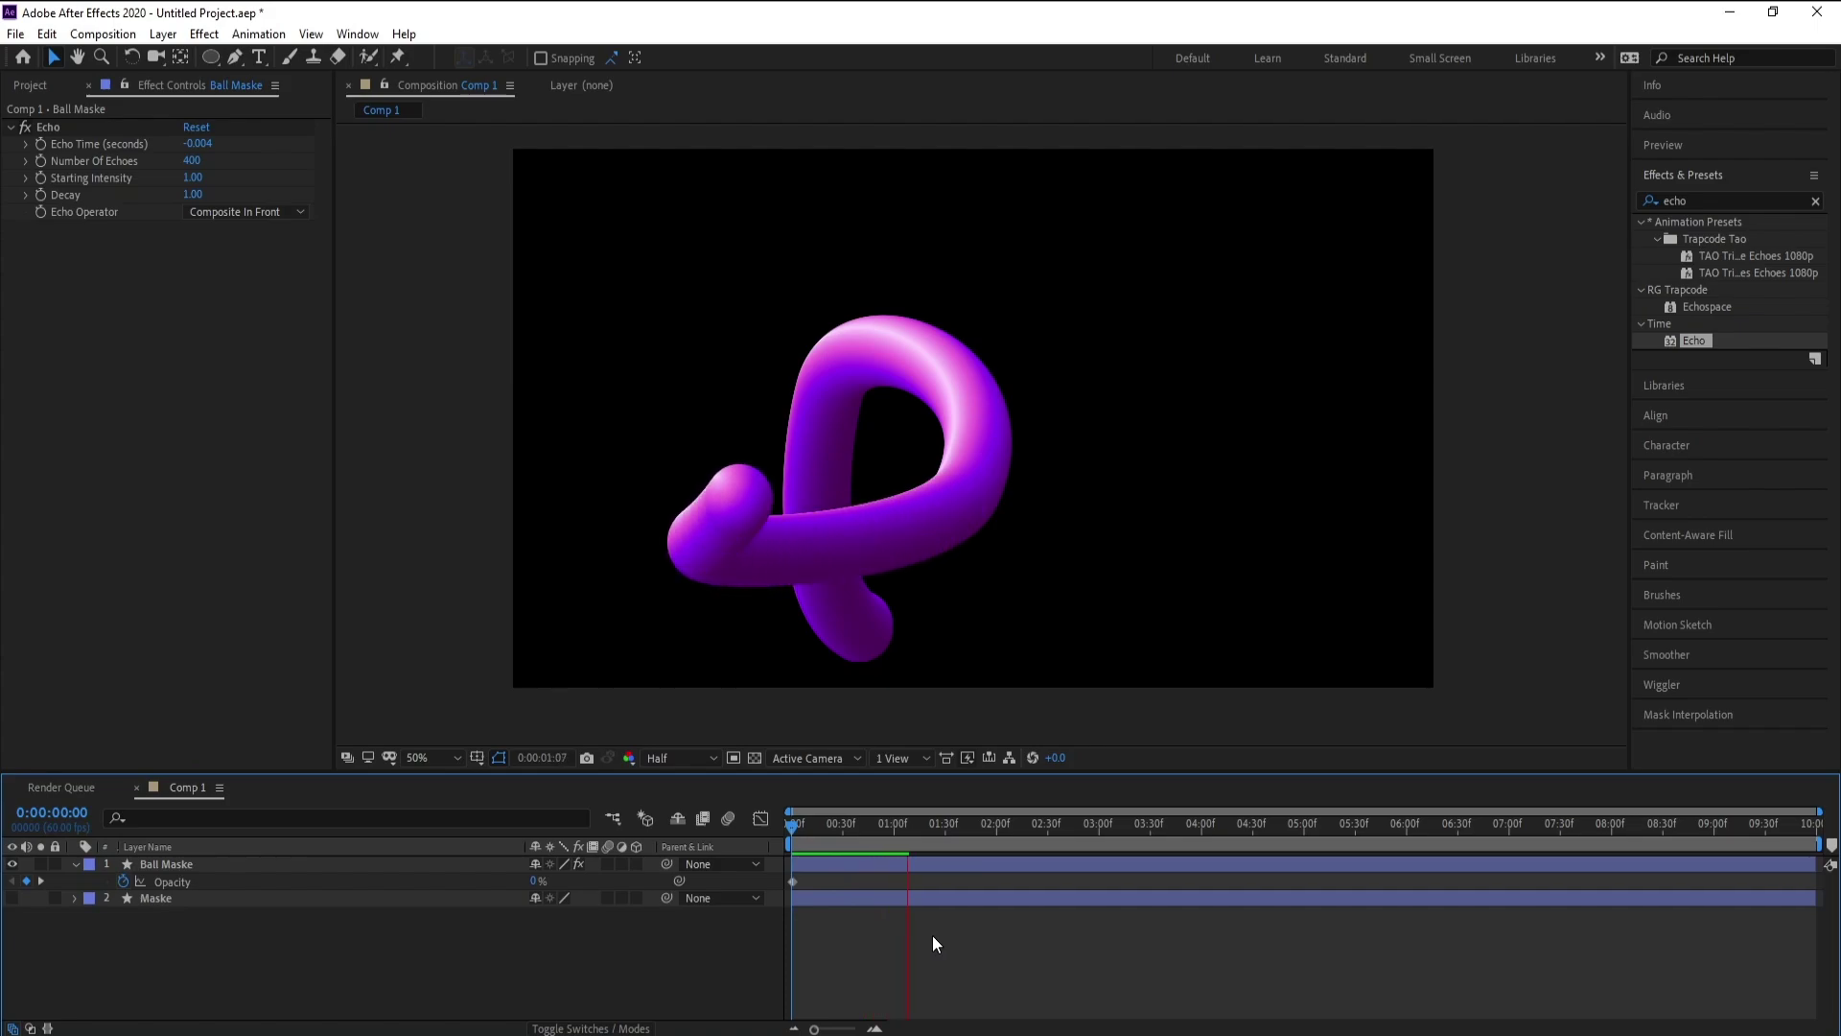
{"action": "left_click", "coordinate": [923, 831]}
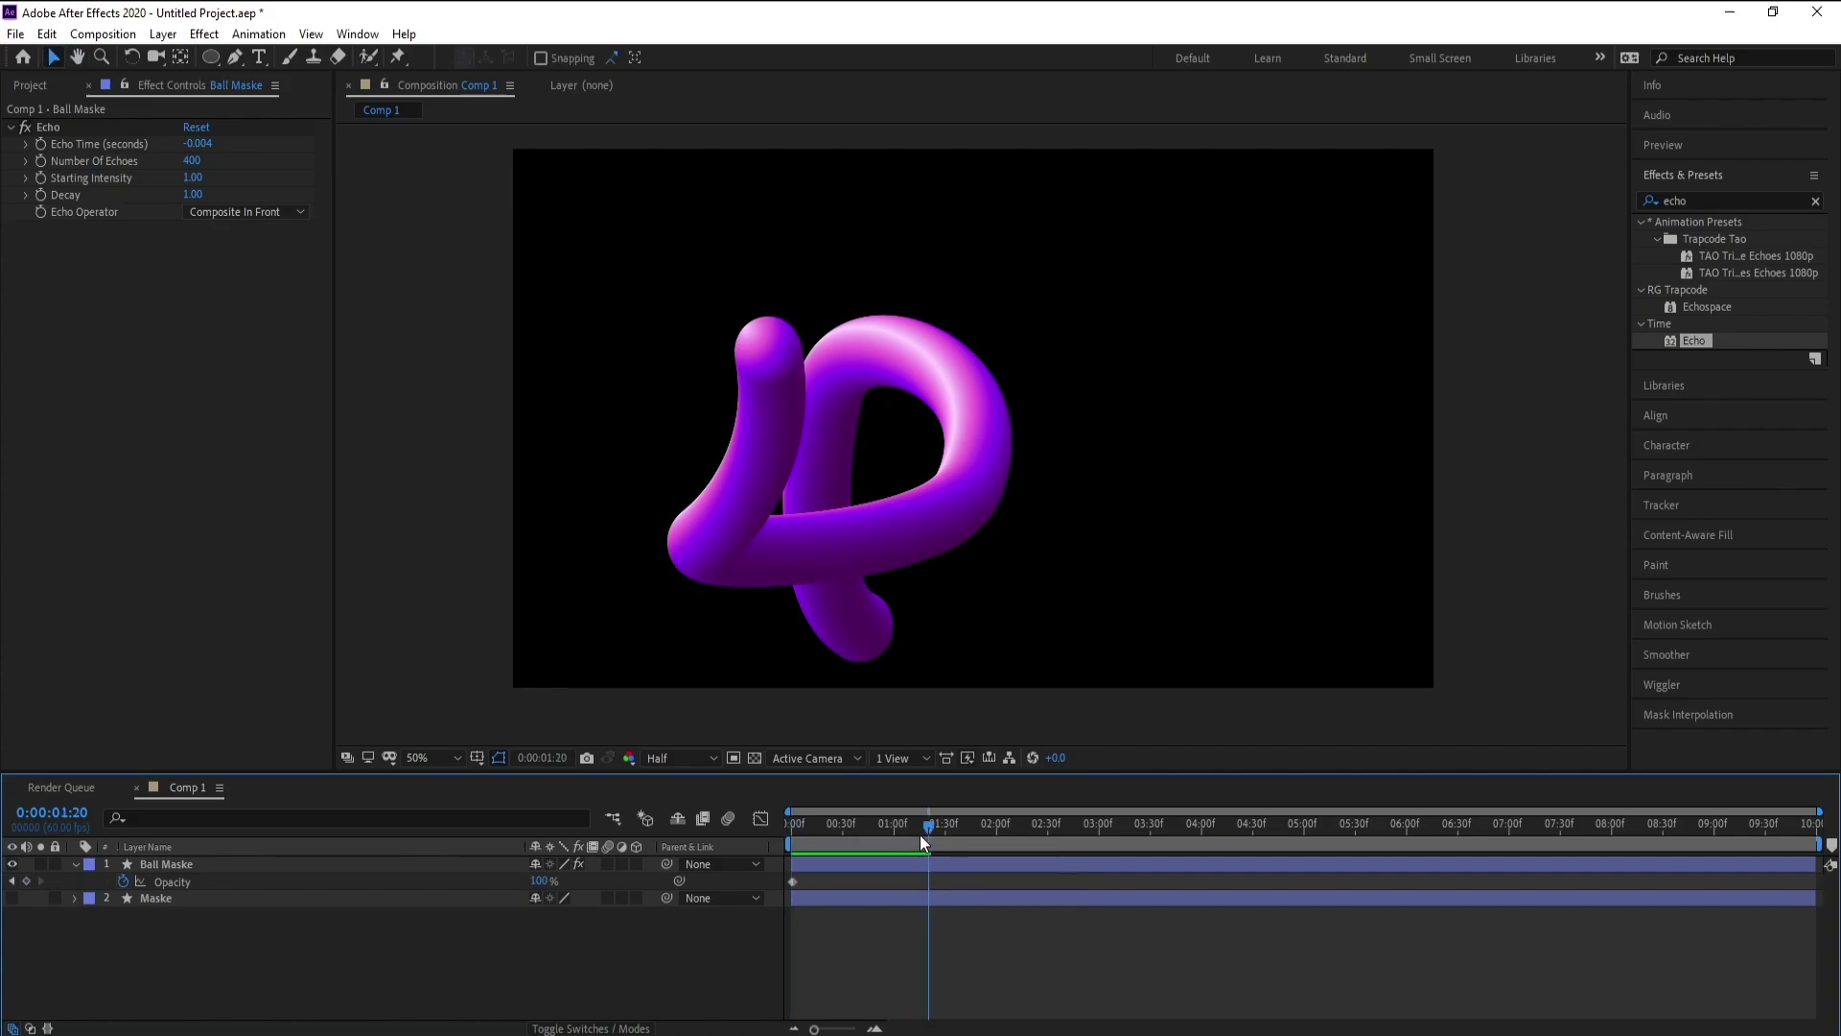
{"action": "key", "text": "Home"}
{"action": "key", "text": "space"}
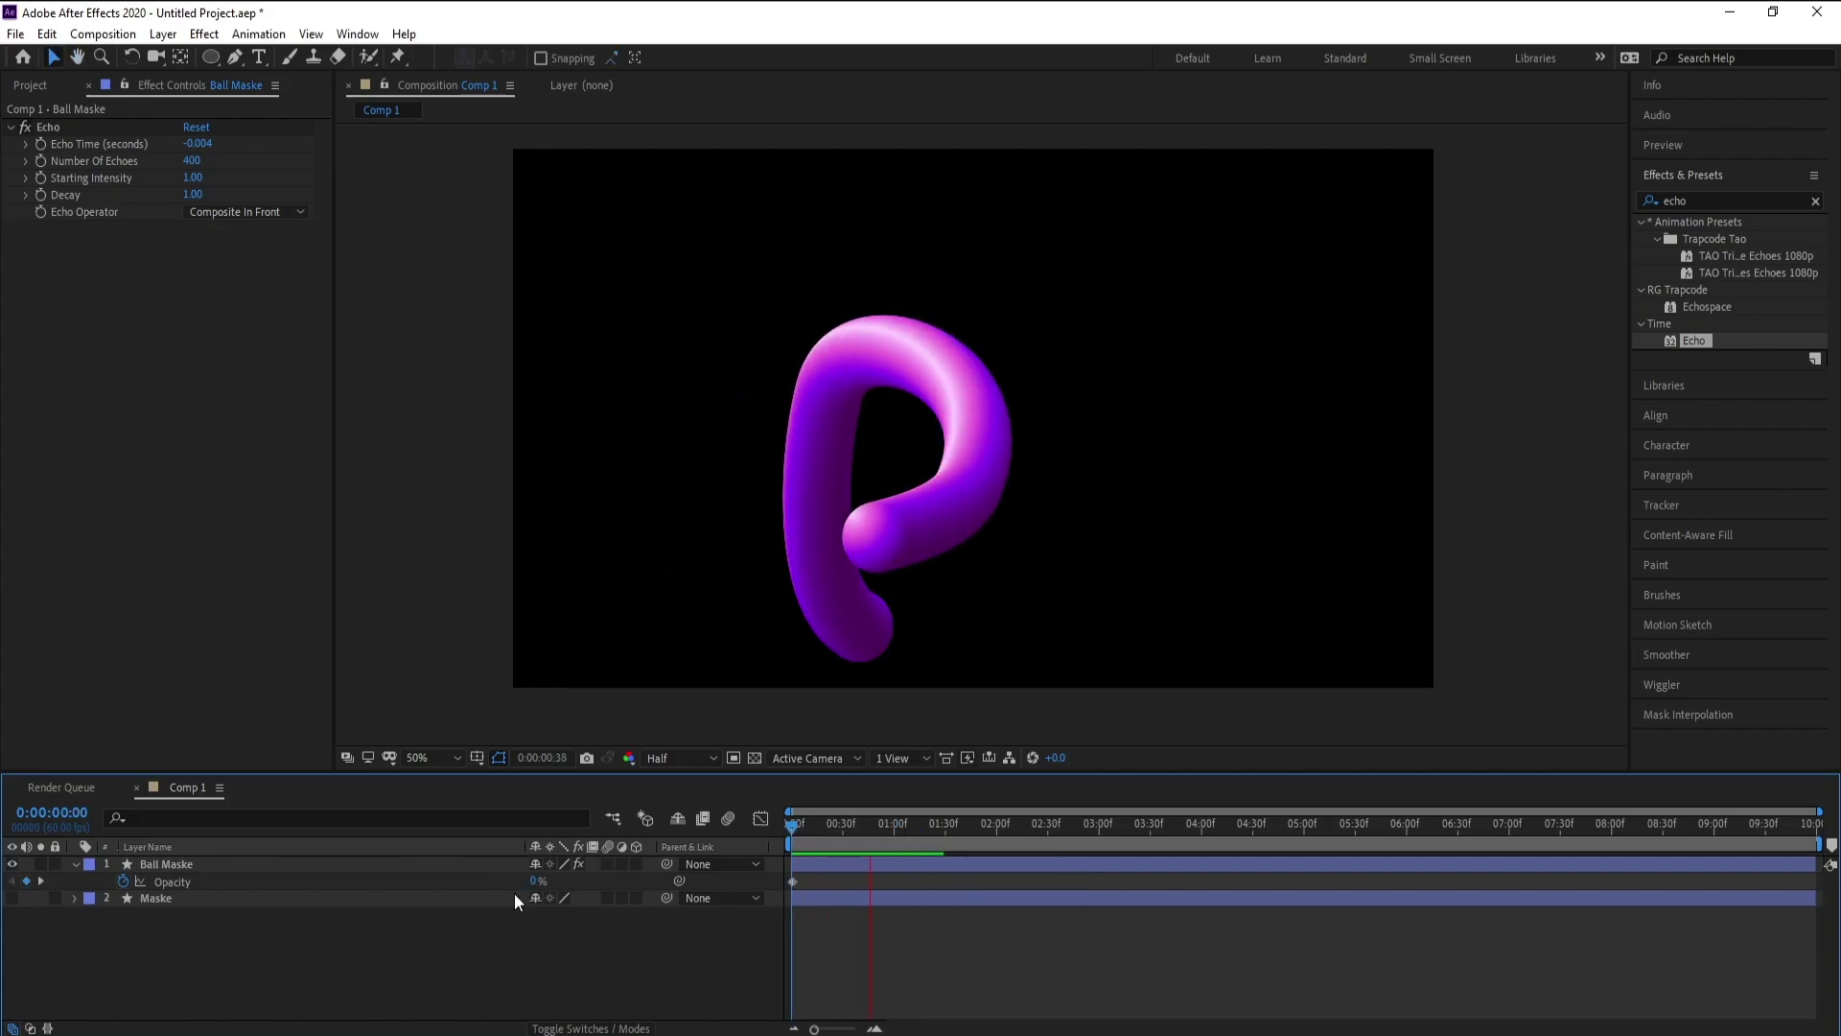